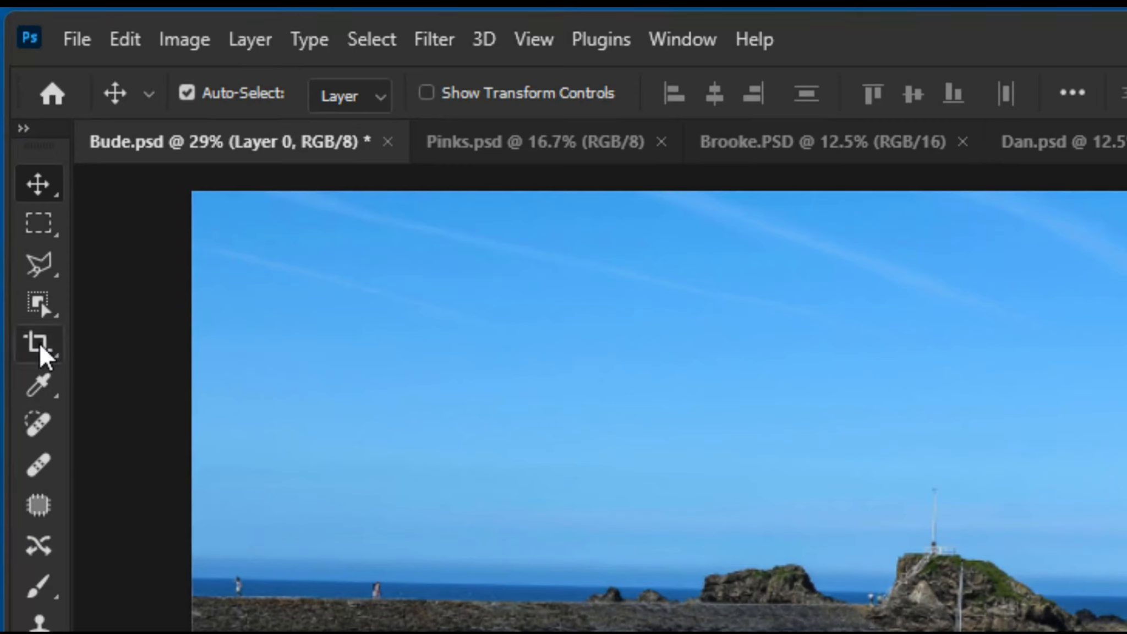
- Set up a crop by width, height and resolution at 297 mm x 210 mm and 300 px/in
left_click(42, 354)
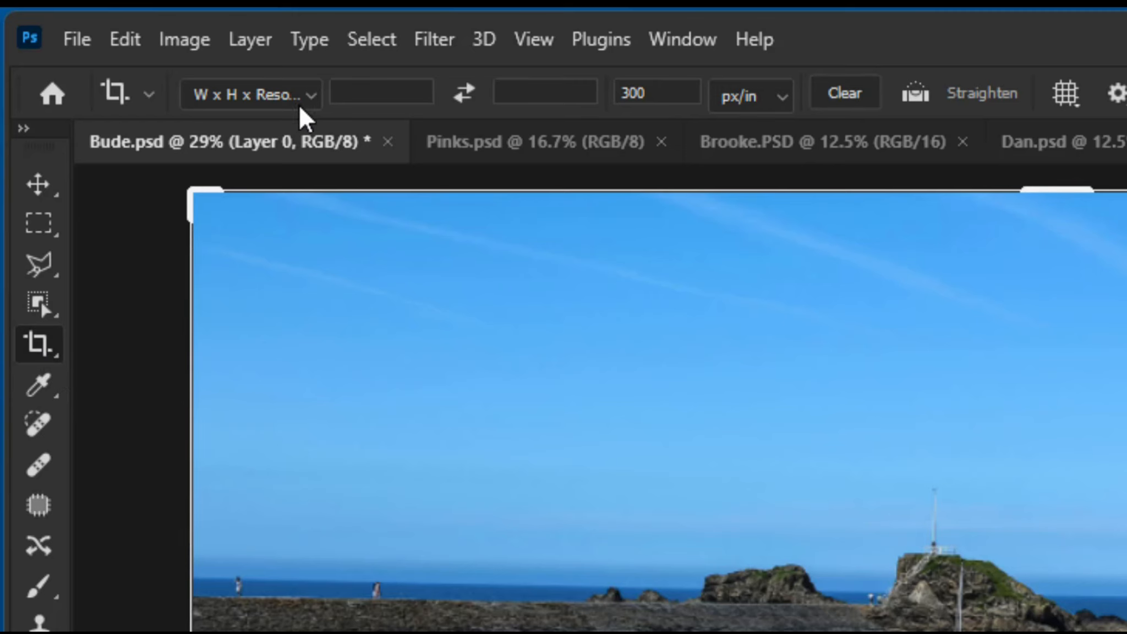
left_click(311, 96)
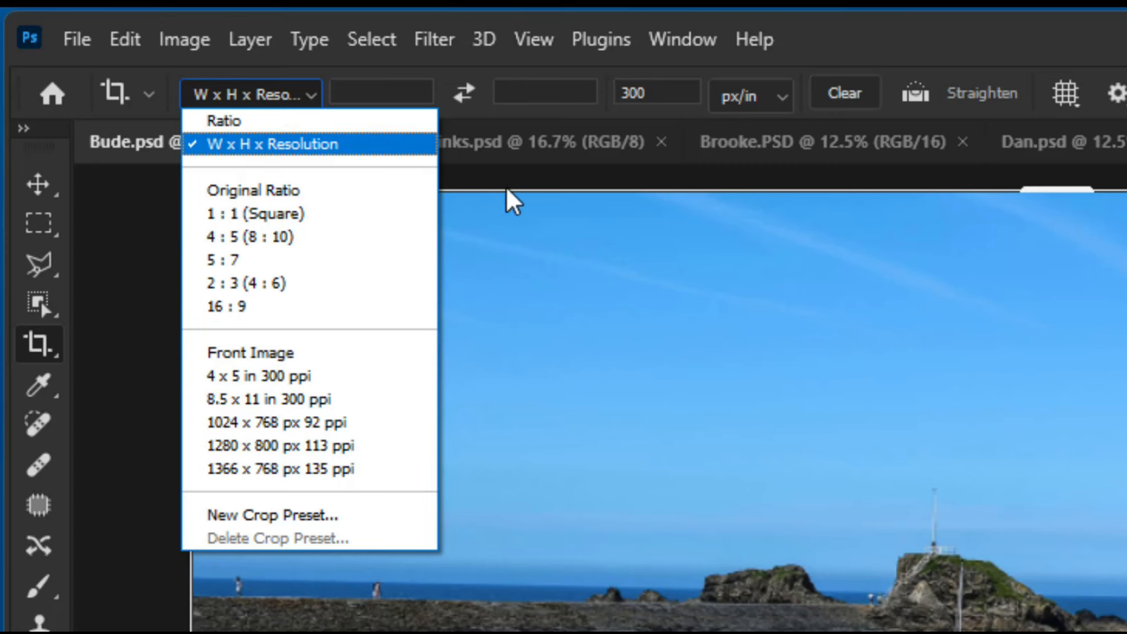
left_click(367, 94)
left_click(375, 97)
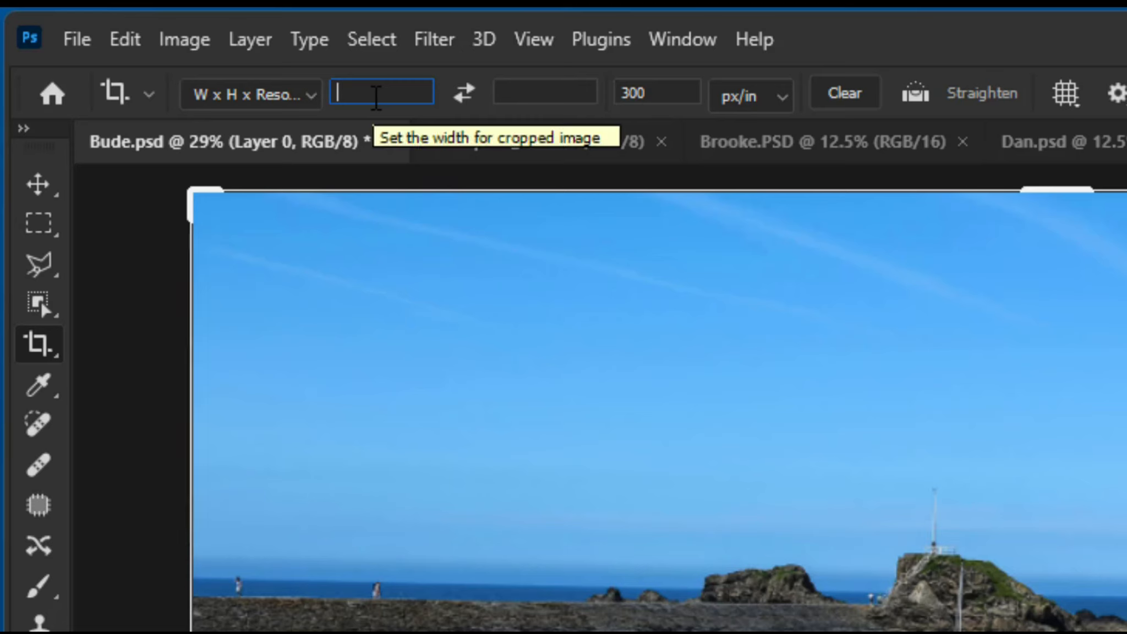
type("297mm")
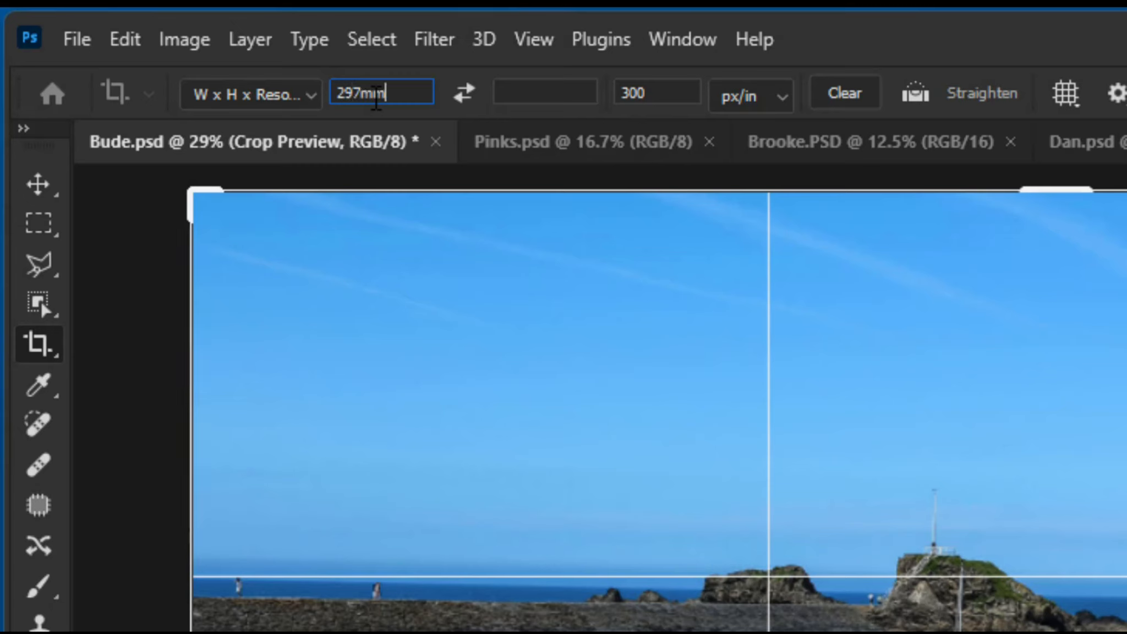
left_click(511, 93)
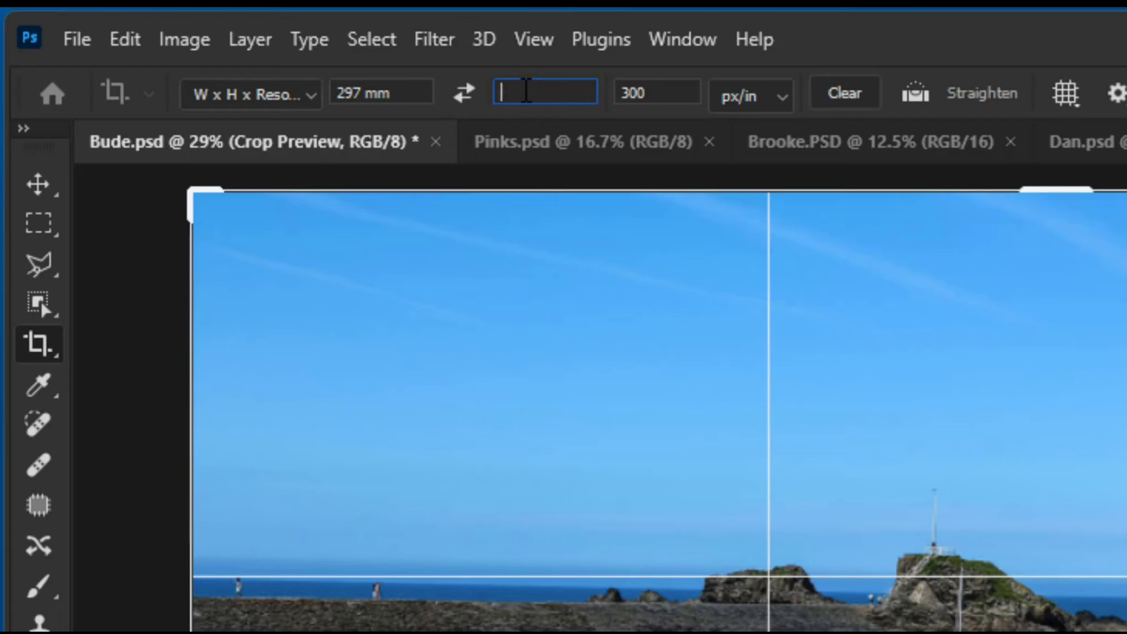
type("210 ")
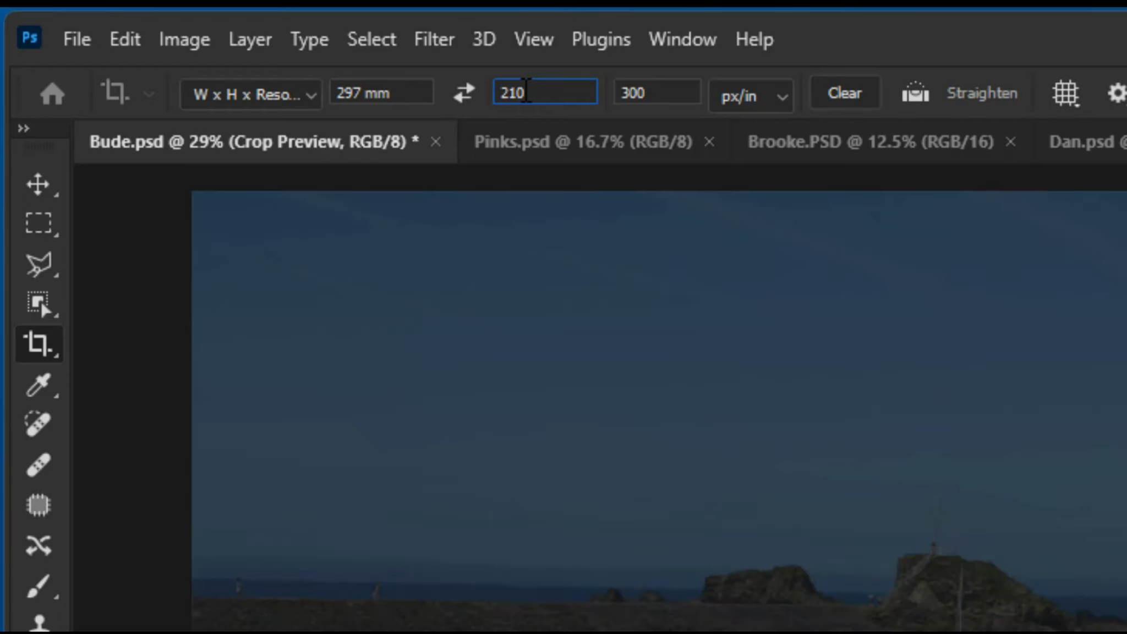
type("mm")
left_click(665, 95)
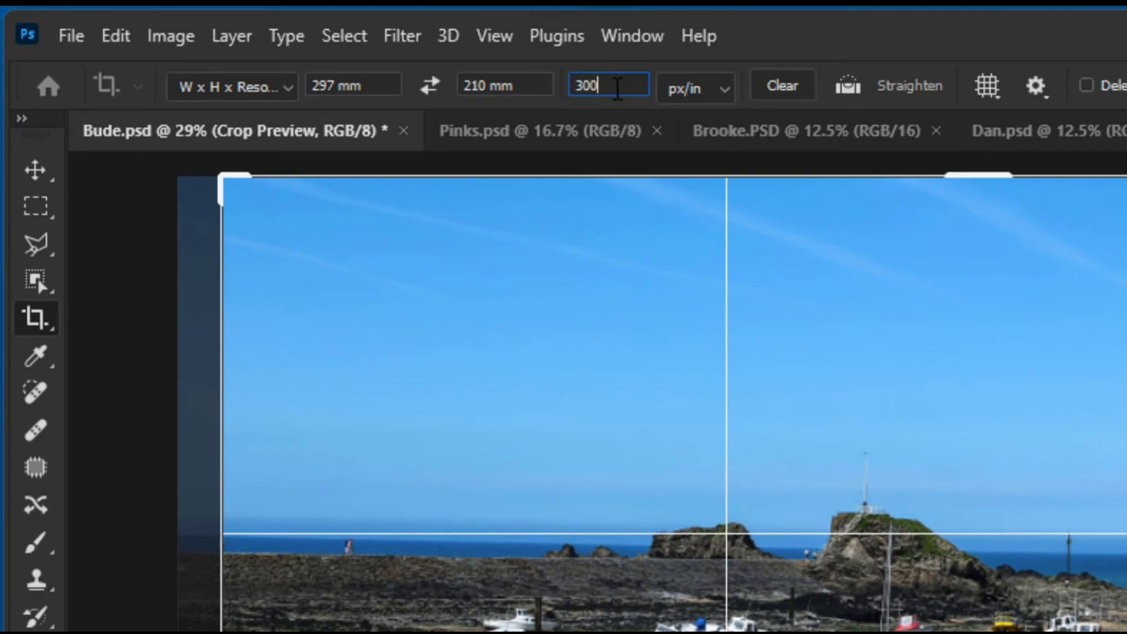
- Save the current crop dimensions as a new crop preset named A4
left_click(290, 95)
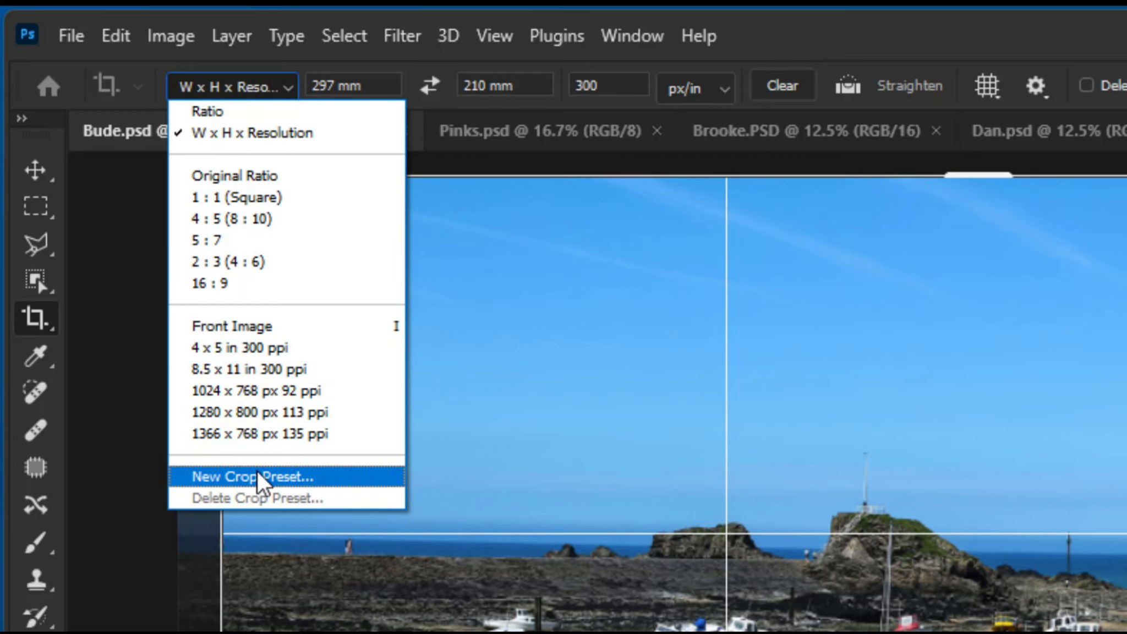
left_click(254, 486)
left_click(1097, 325)
key("ctrl+a")
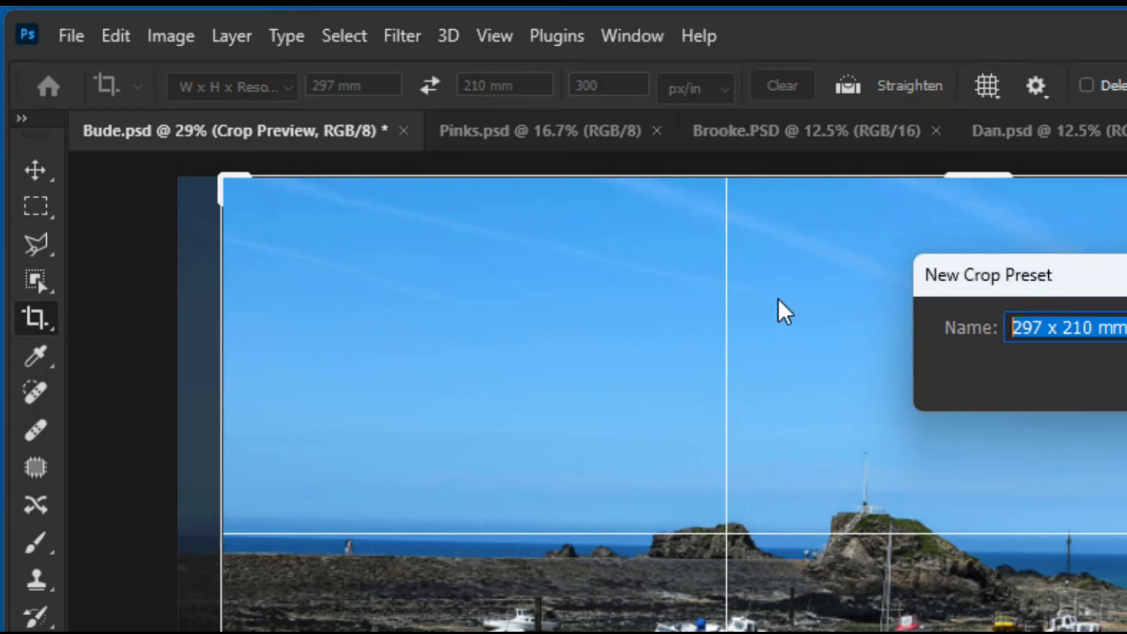
type("A4")
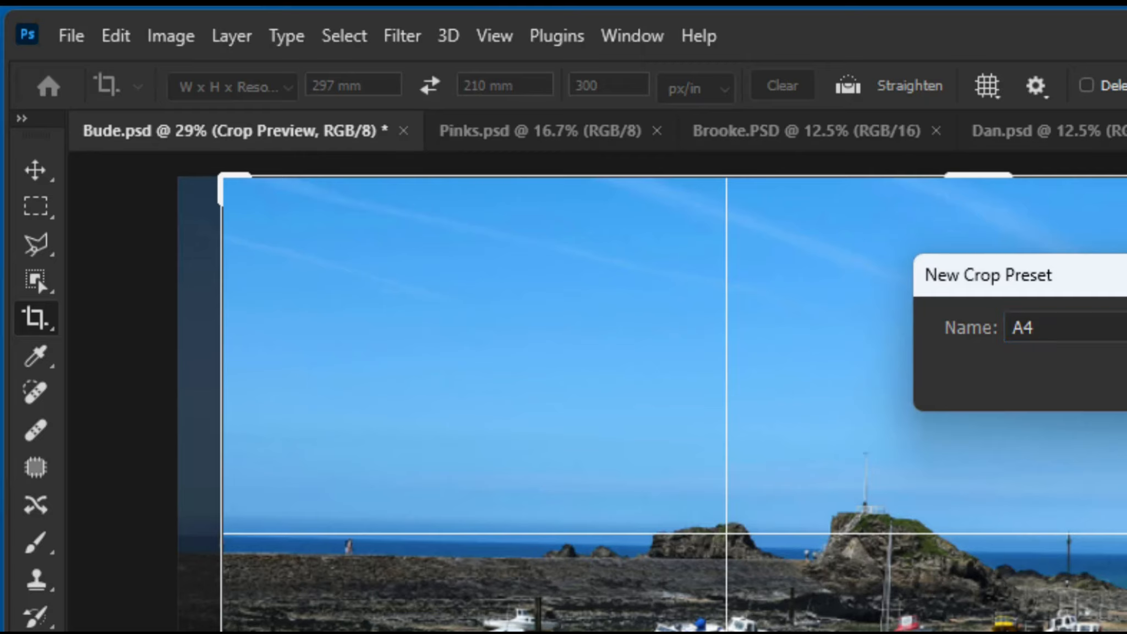
key("Return")
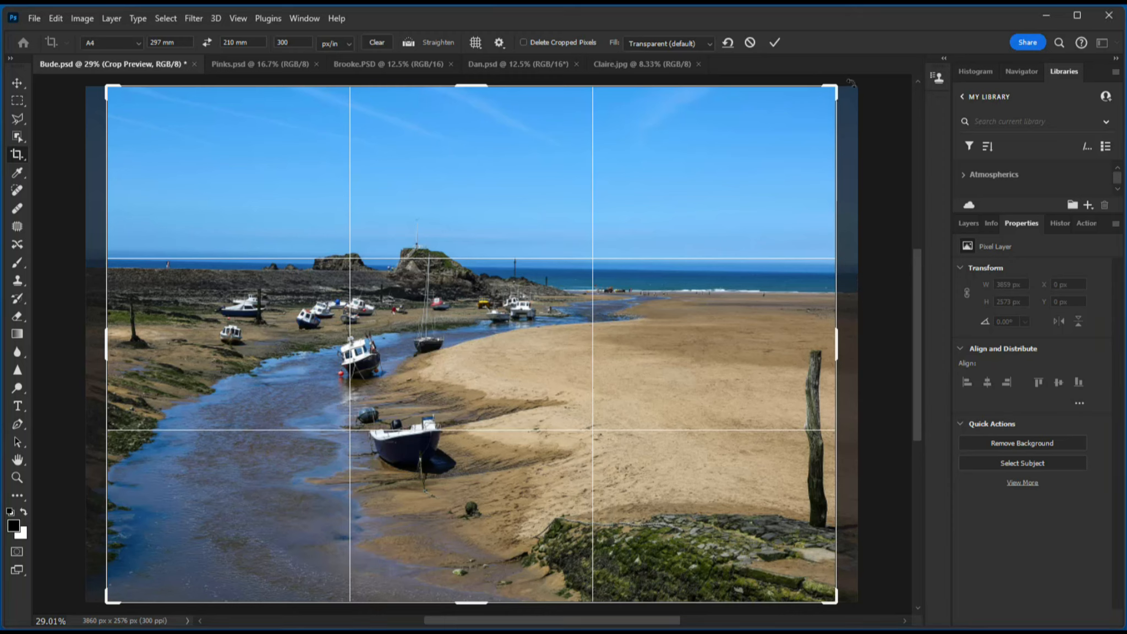
- Rotate the photo inside the crop frame, and straighten it along the sea horizon
left_click_drag(849, 83, 793, 91)
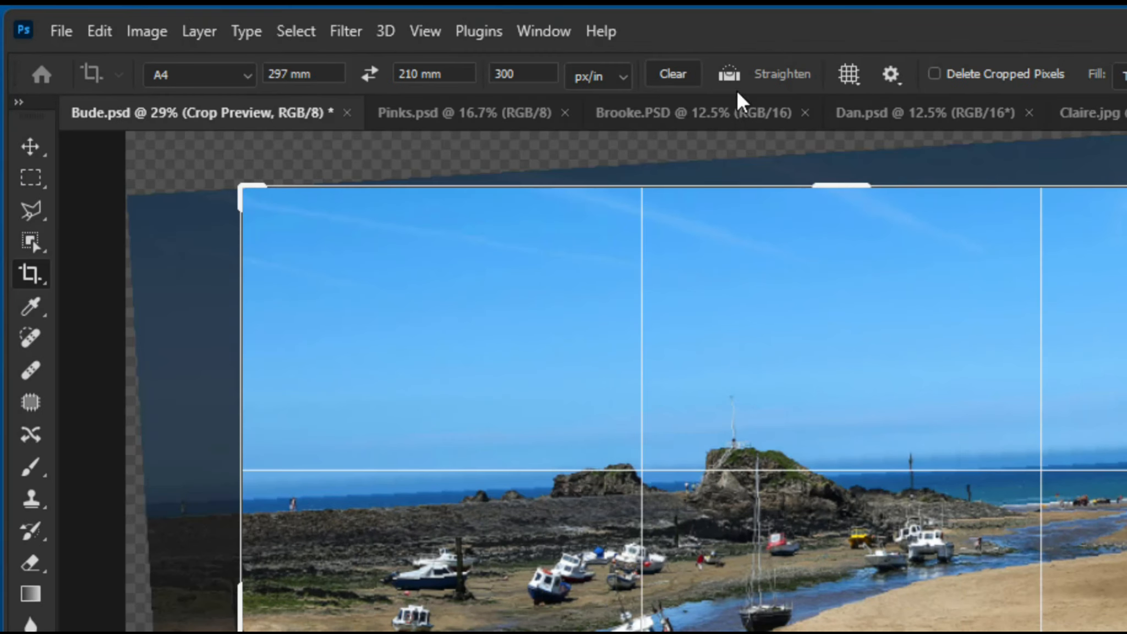
left_click(733, 76)
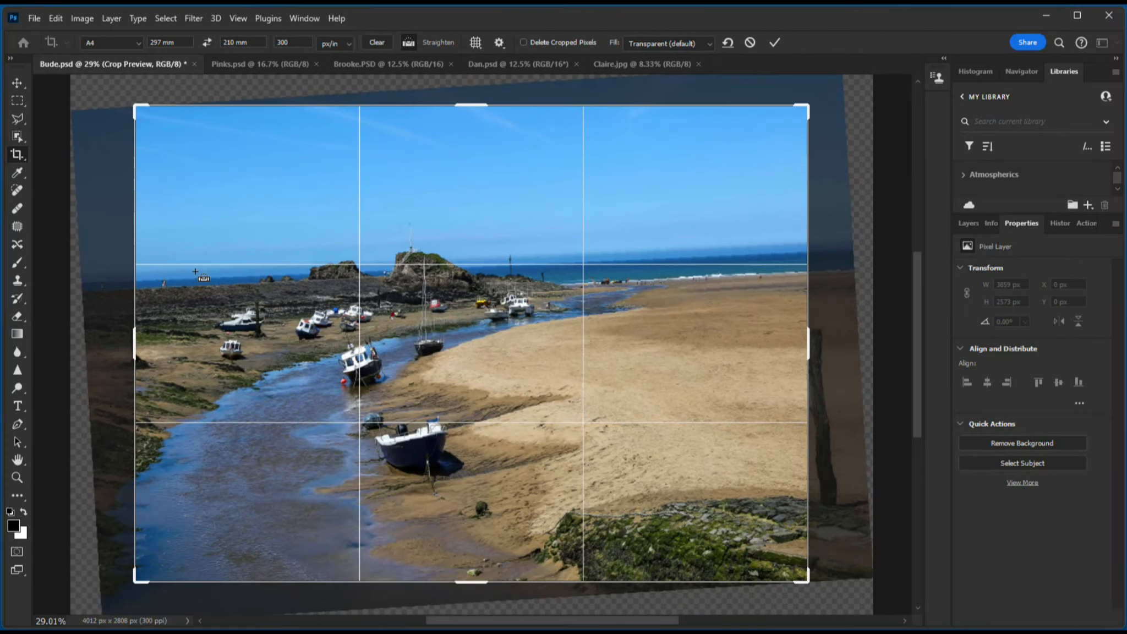
left_click_drag(150, 281, 787, 253)
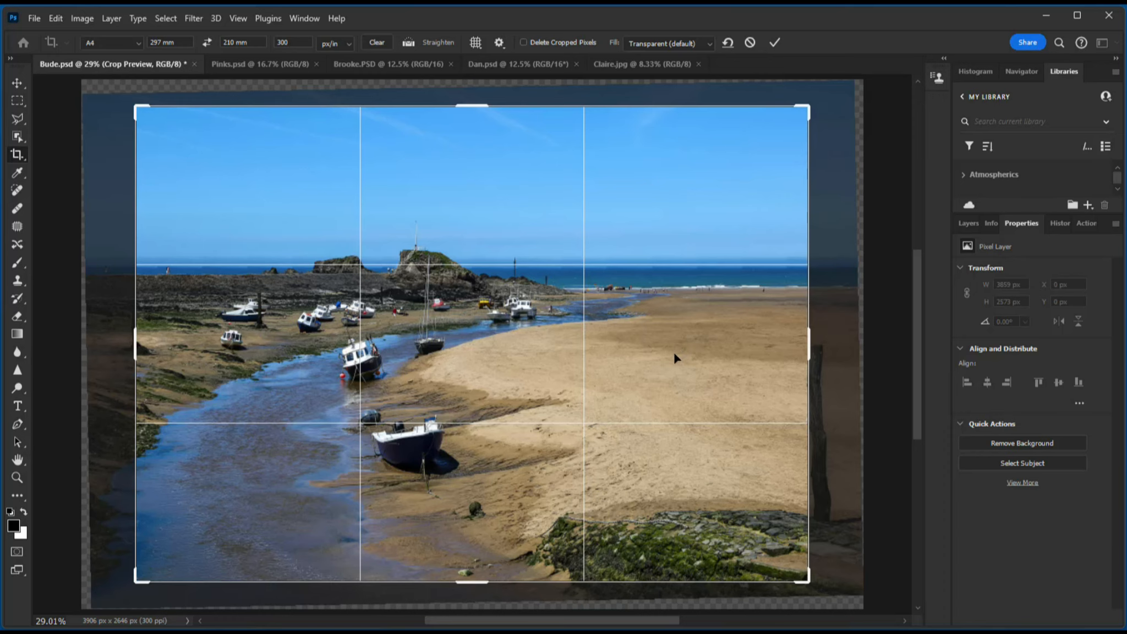
- Reposition the photo and enlarge the crop frame past its edges, set the fill to Content-Aware Fill and apply the crop
left_click_drag(674, 355, 621, 340)
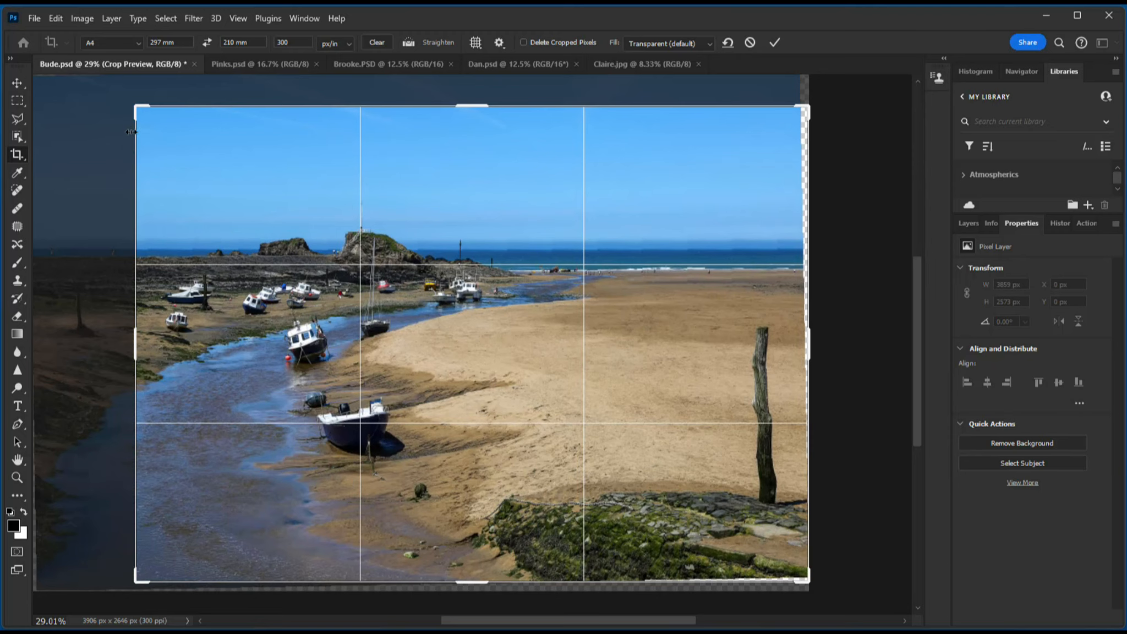
left_click_drag(136, 107, 63, 126)
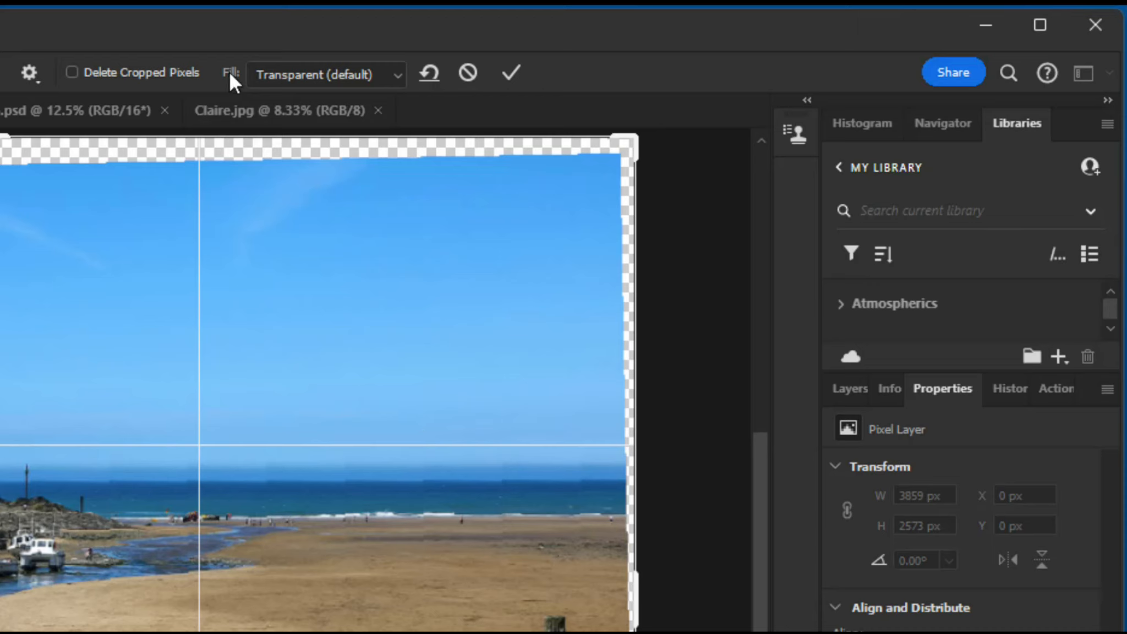
left_click(402, 69)
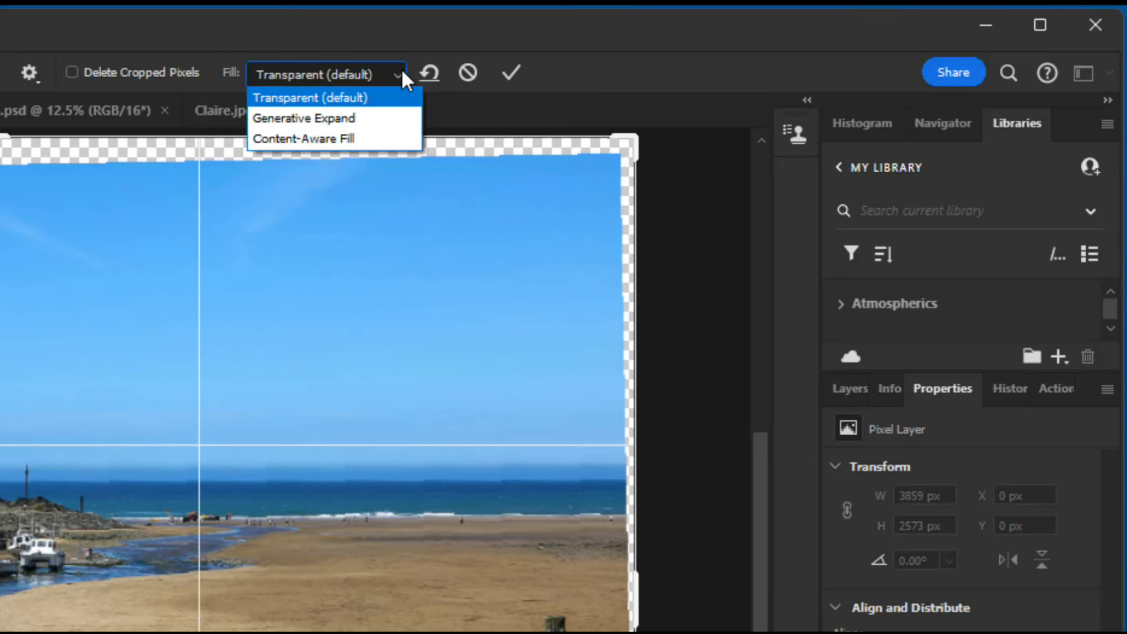
left_click(324, 140)
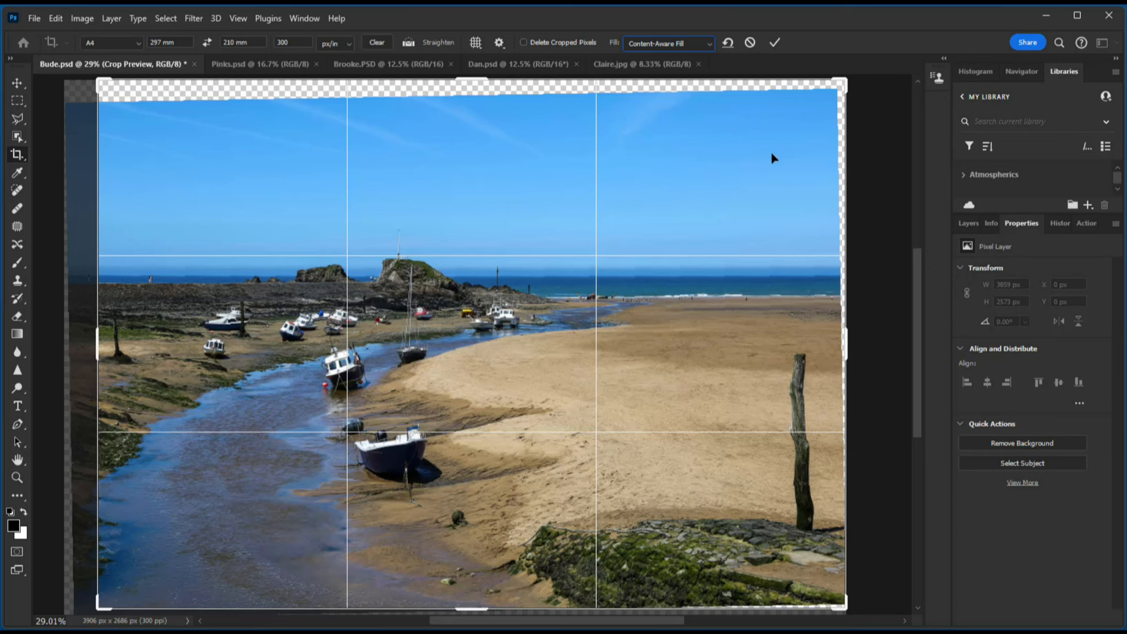
left_click(775, 44)
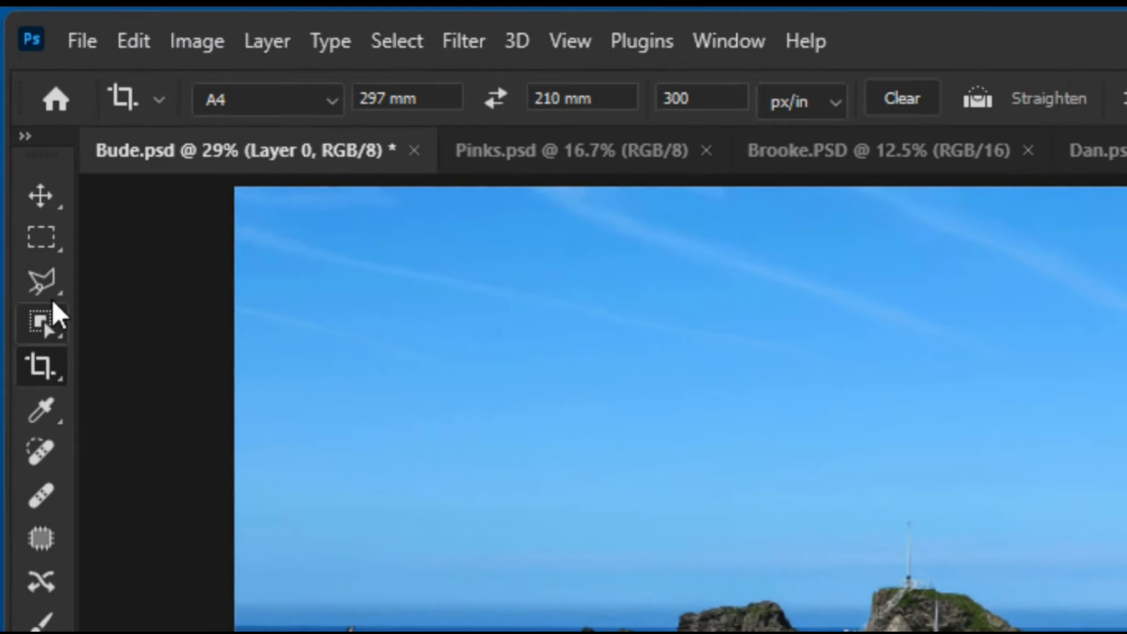
- Outline the wooden post on the beach with a closed Polygonal Lasso selection
left_click(40, 284)
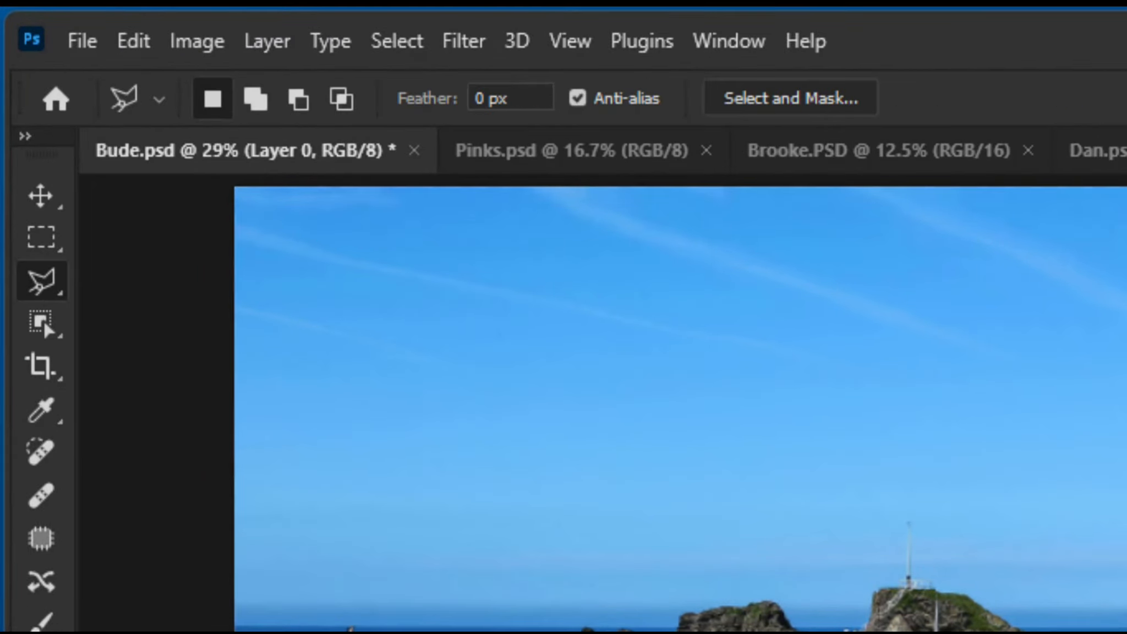
left_click(1010, 427)
left_click(978, 416)
left_click(526, 385)
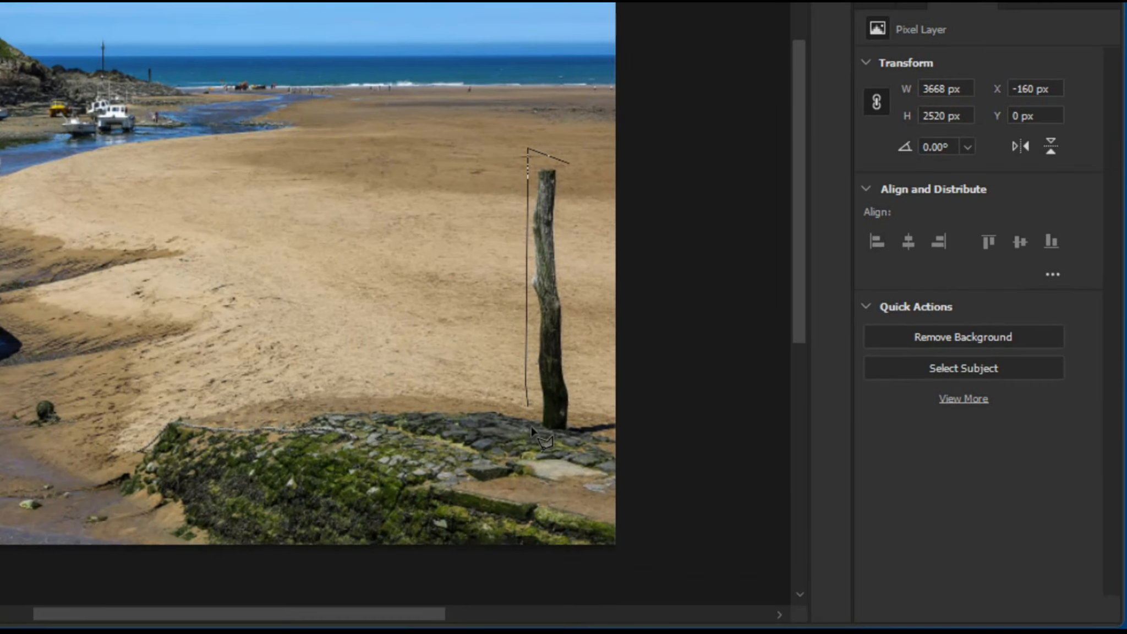
left_click(530, 427)
left_click(572, 438)
left_click(583, 196)
left_click(569, 164)
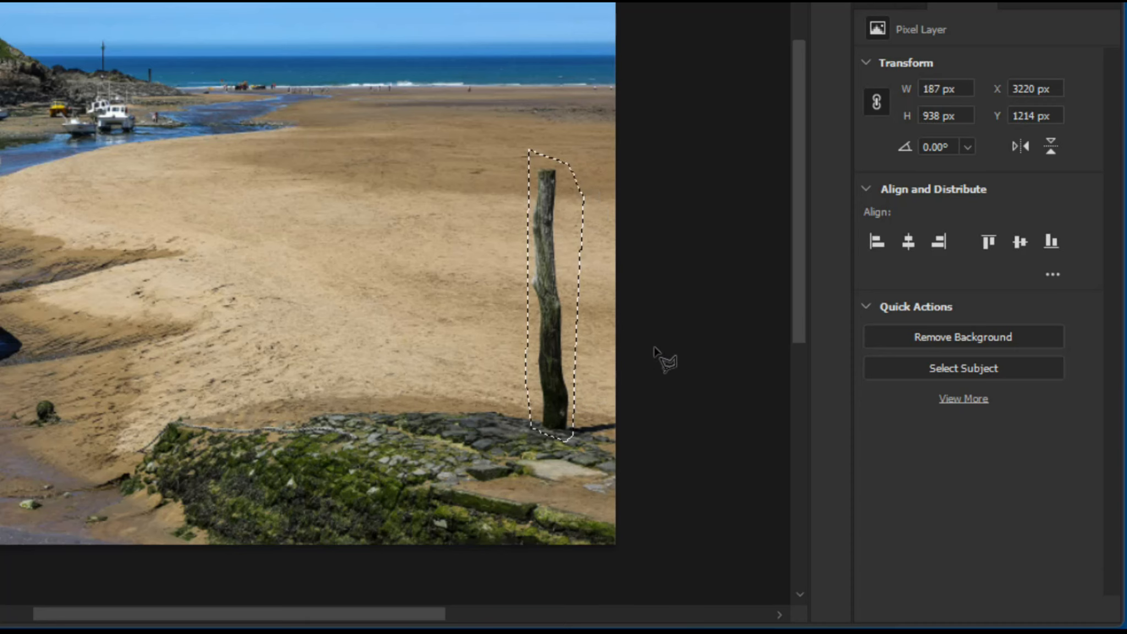
- Remove the selected wooden post with Content-Aware Fill, output to a new layer, and deselect
right_click(569, 213)
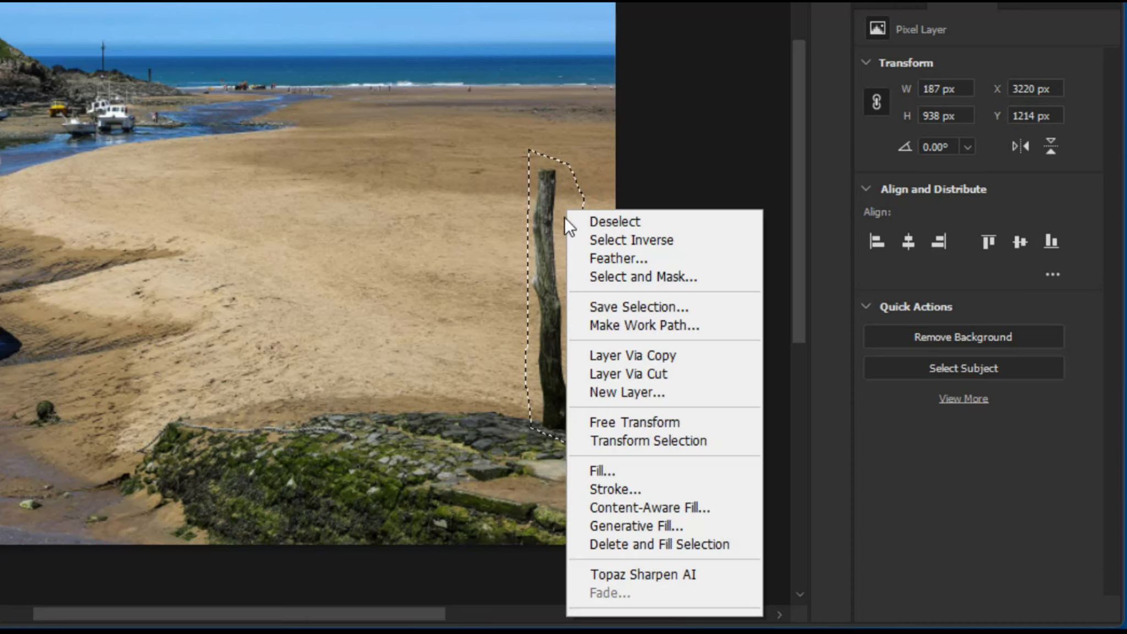
left_click(653, 505)
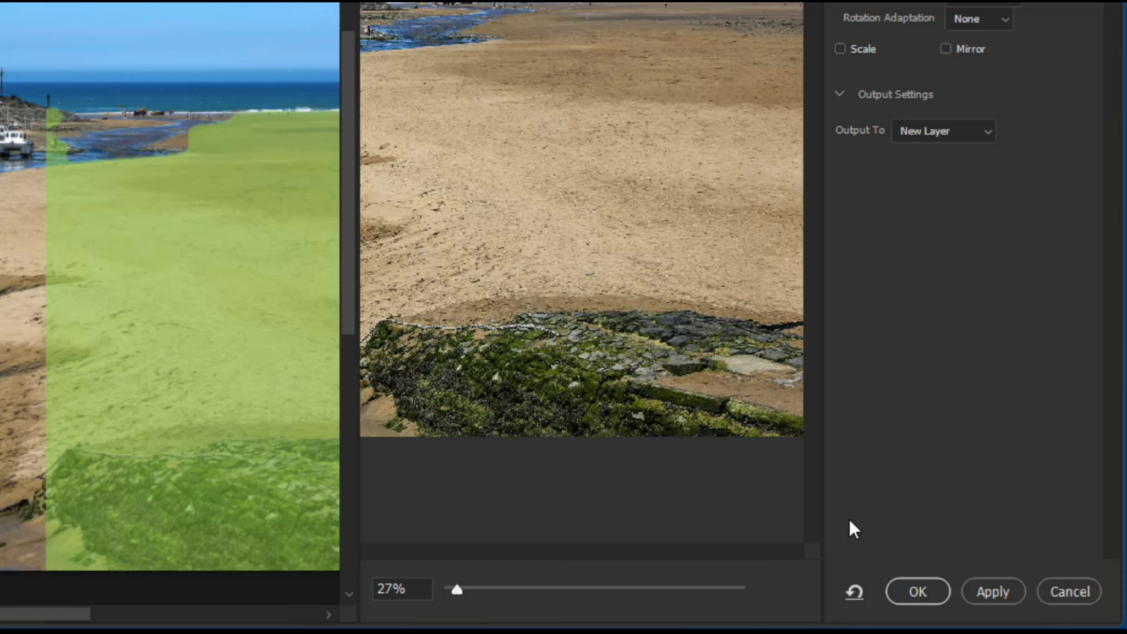
left_click(917, 590)
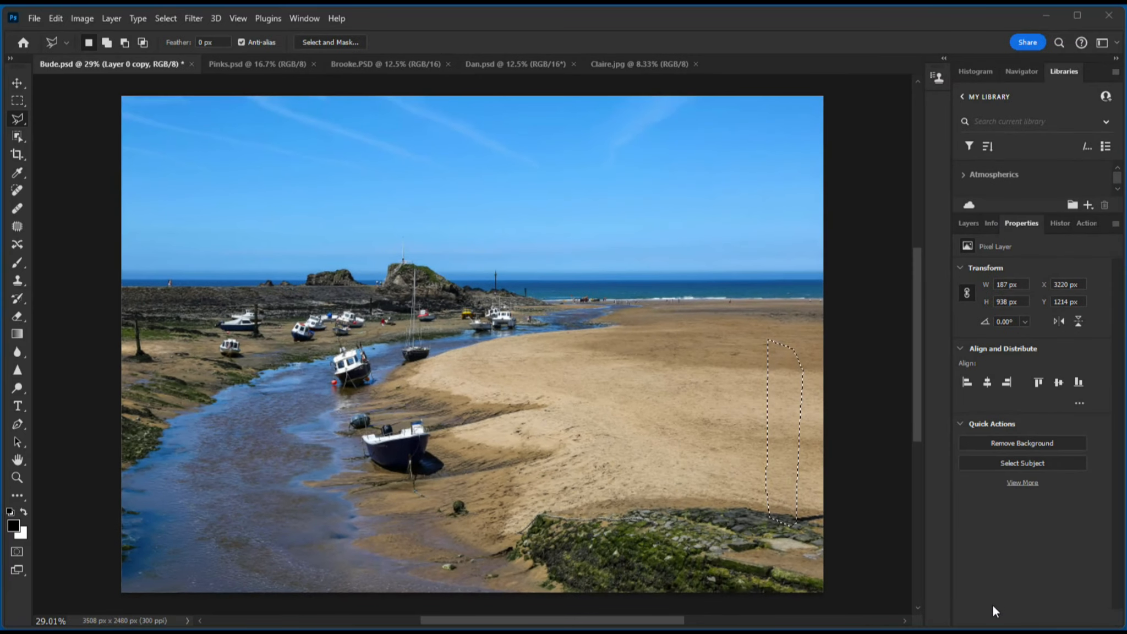
key("ctrl+d")
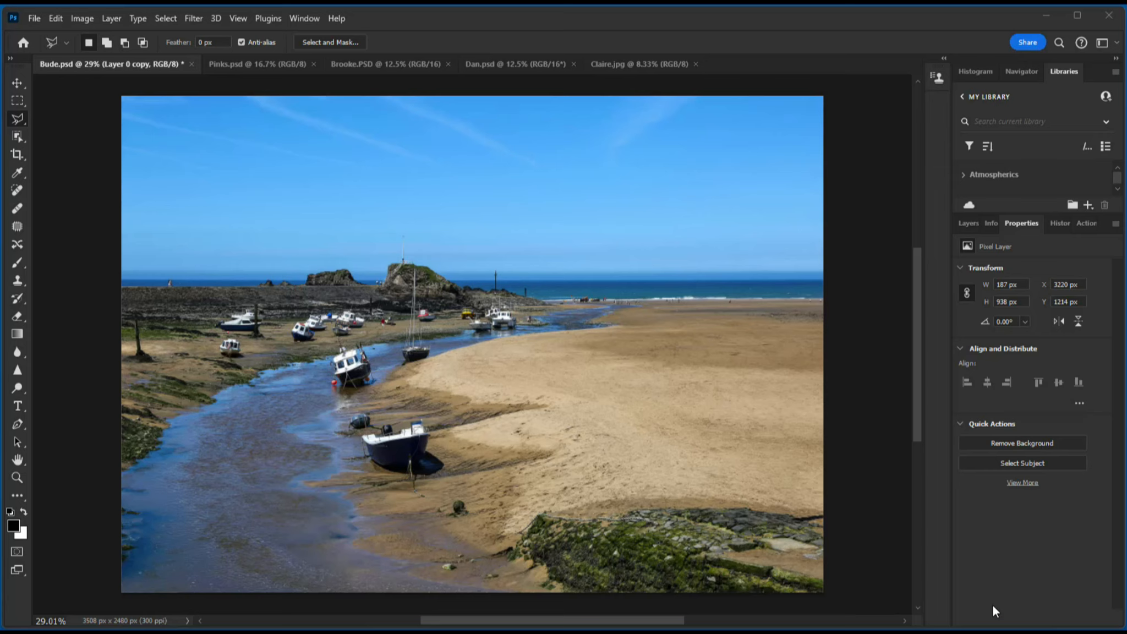
- Undo the Content-Aware Fill that removed the post, and clear the selection around it
key("ctrl+z")
key("ctrl+z")
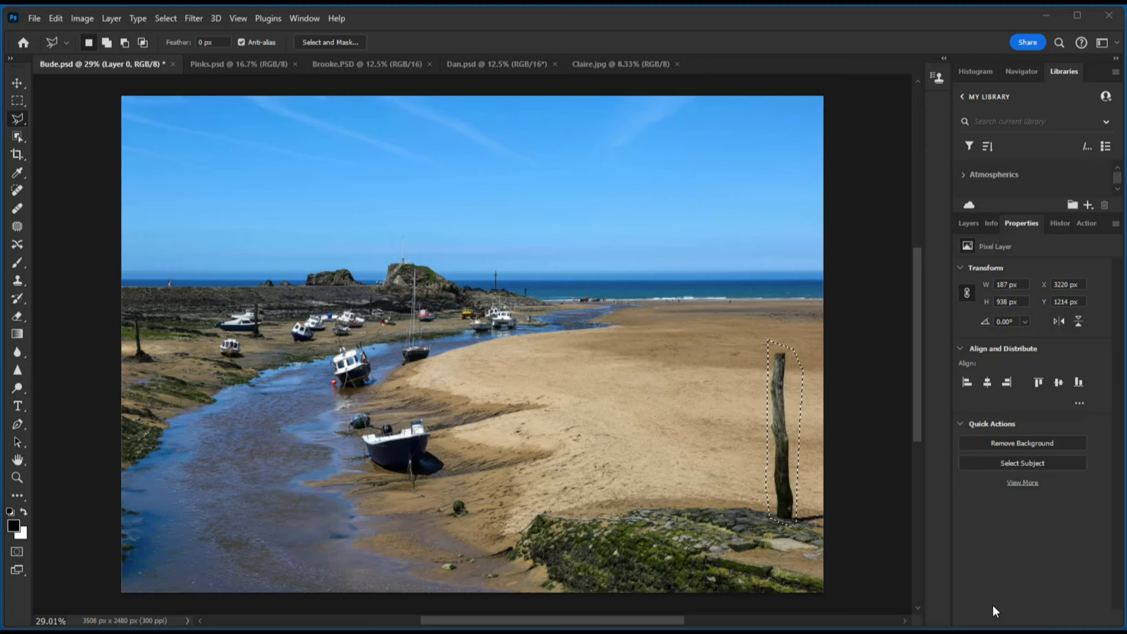
key("ctrl+d")
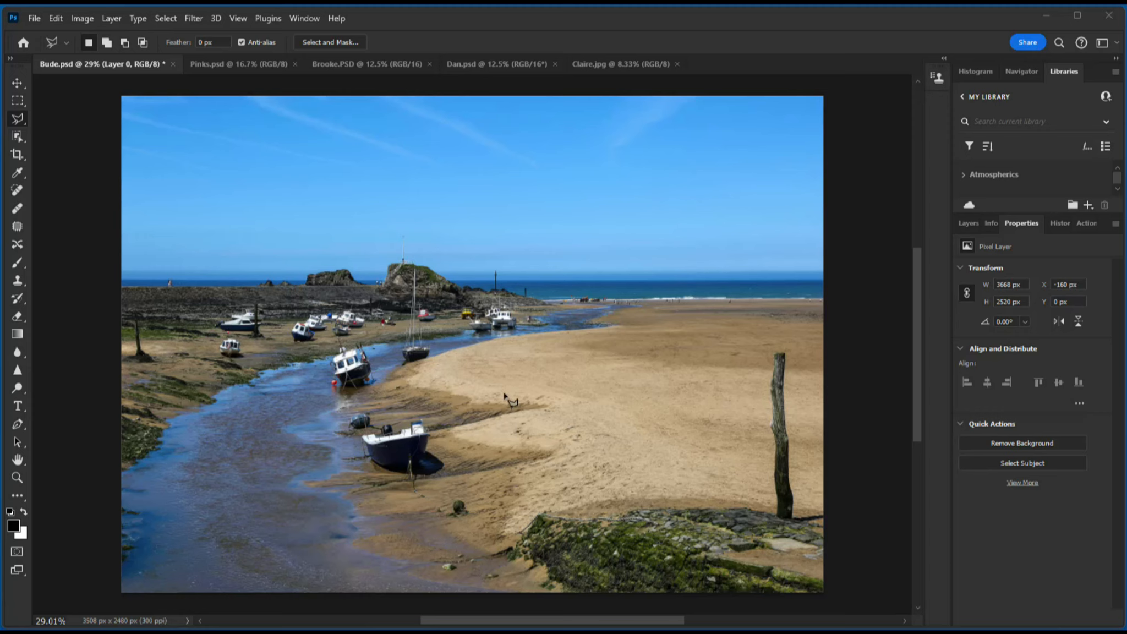
- Switch to the Pinks.psd document and start an A4 crop on the motorcycle photo
left_click(236, 64)
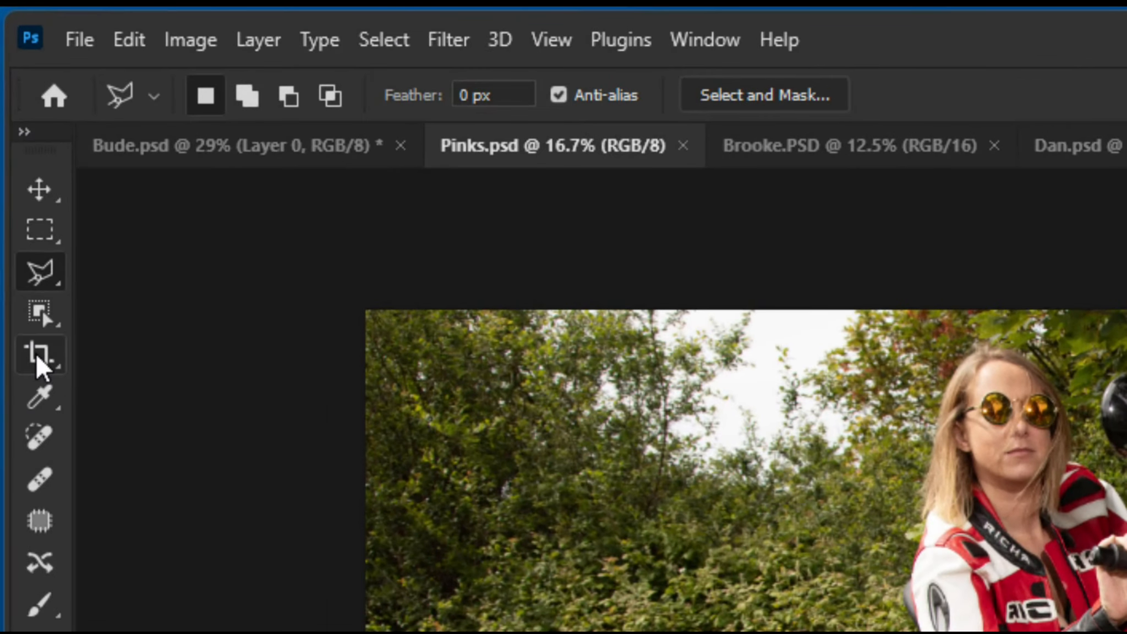
left_click(38, 359)
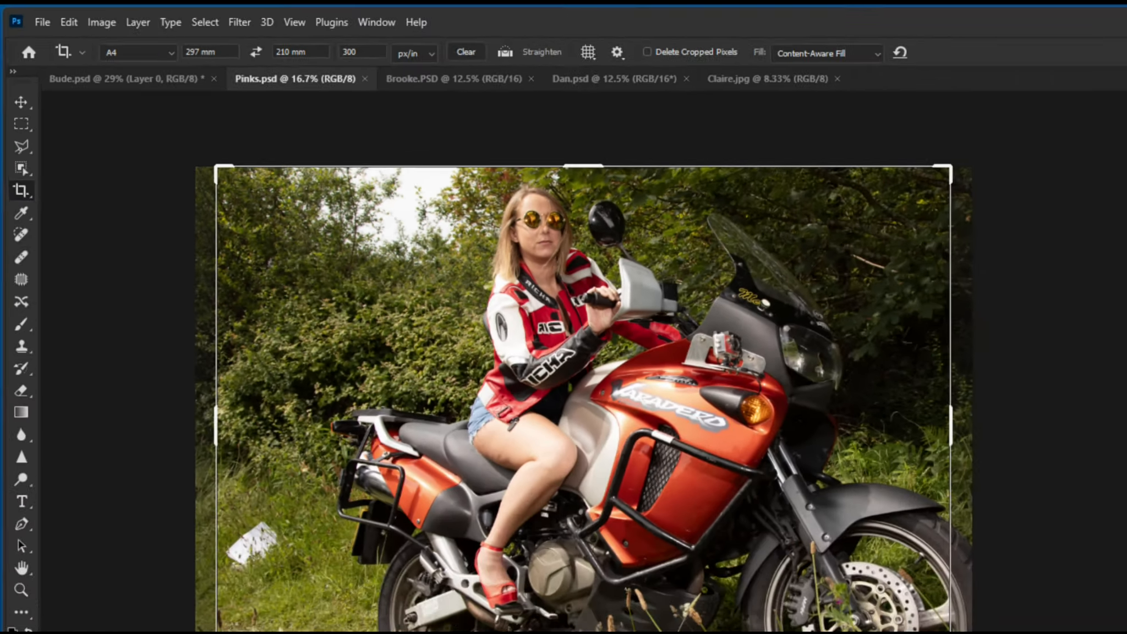
- Try extending the A4 crop beyond the motorcycle photo's lower and right edges with Content-Aware Fill, and undo it
left_click_drag(767, 554, 795, 595)
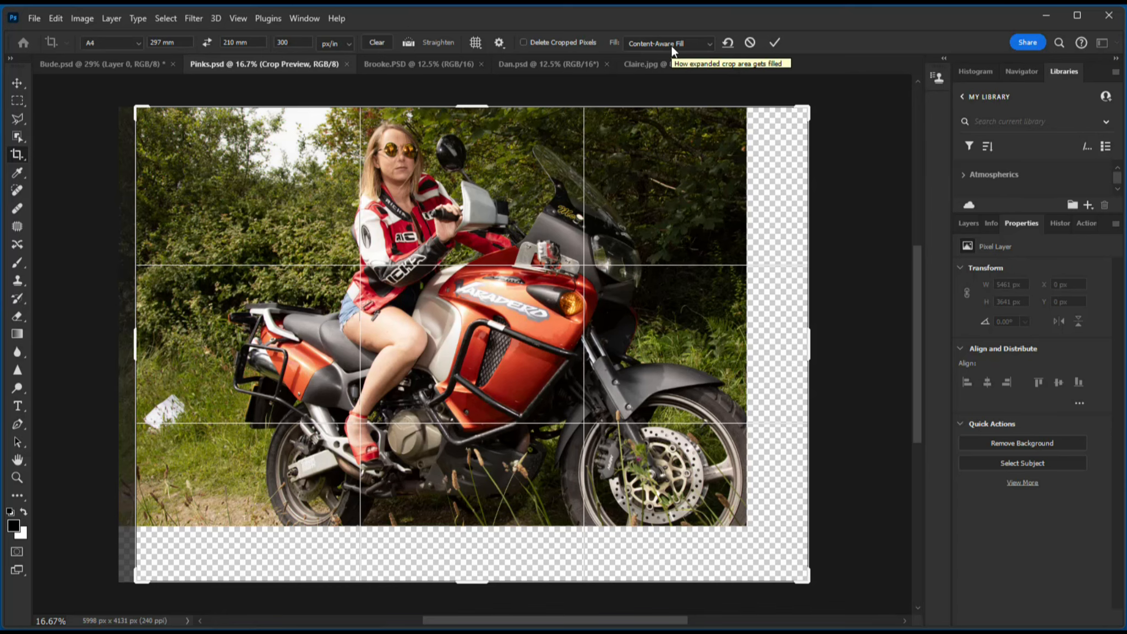
left_click(773, 43)
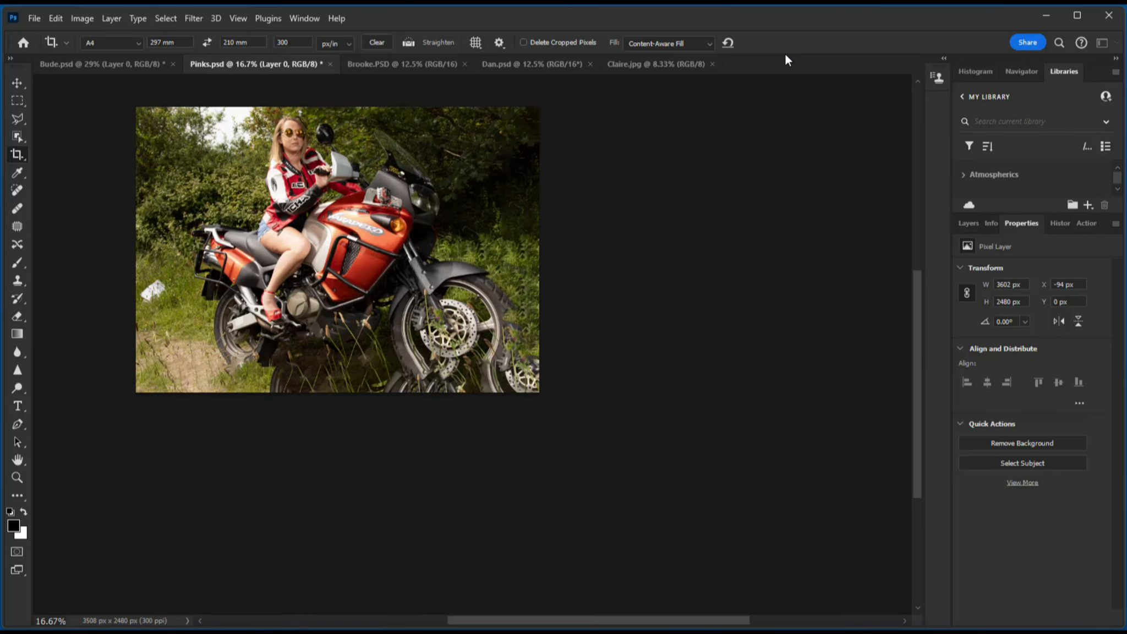
key("ctrl+0")
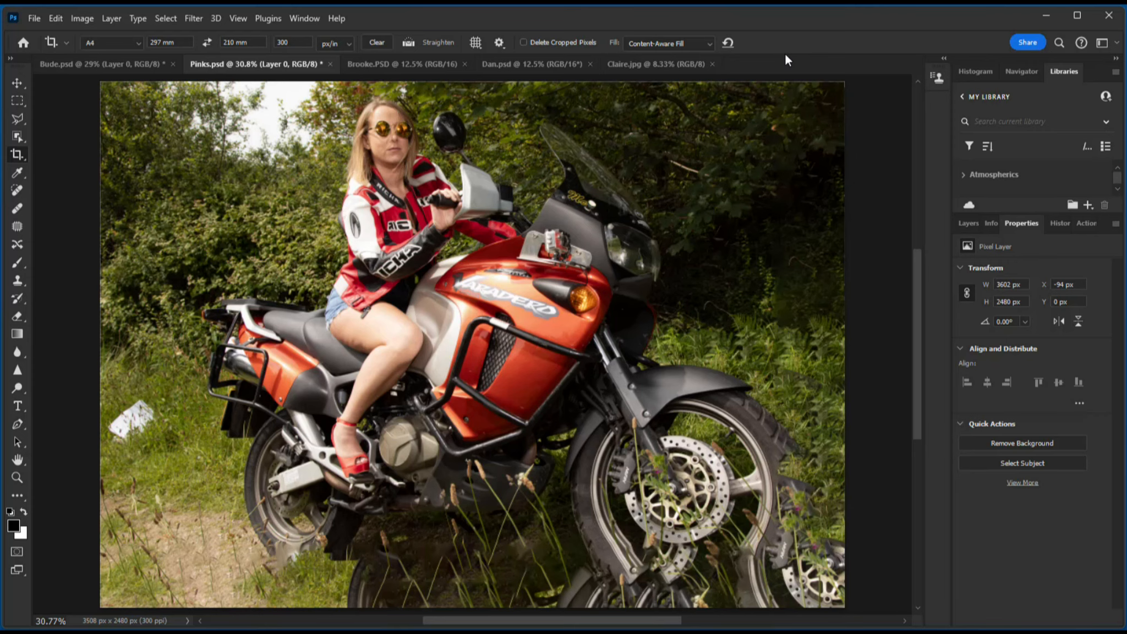
key("ctrl+z")
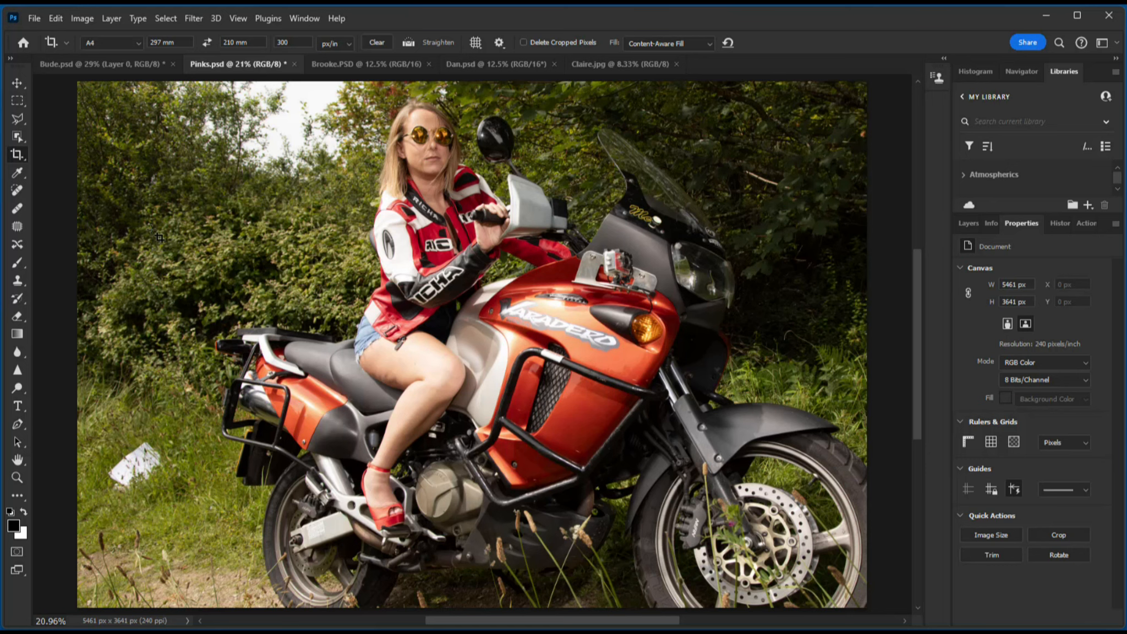
- Start an A4 crop on the motorcycle photo and extend it past the lower and right edges to about 6057 x 4173 px
left_click(20, 160)
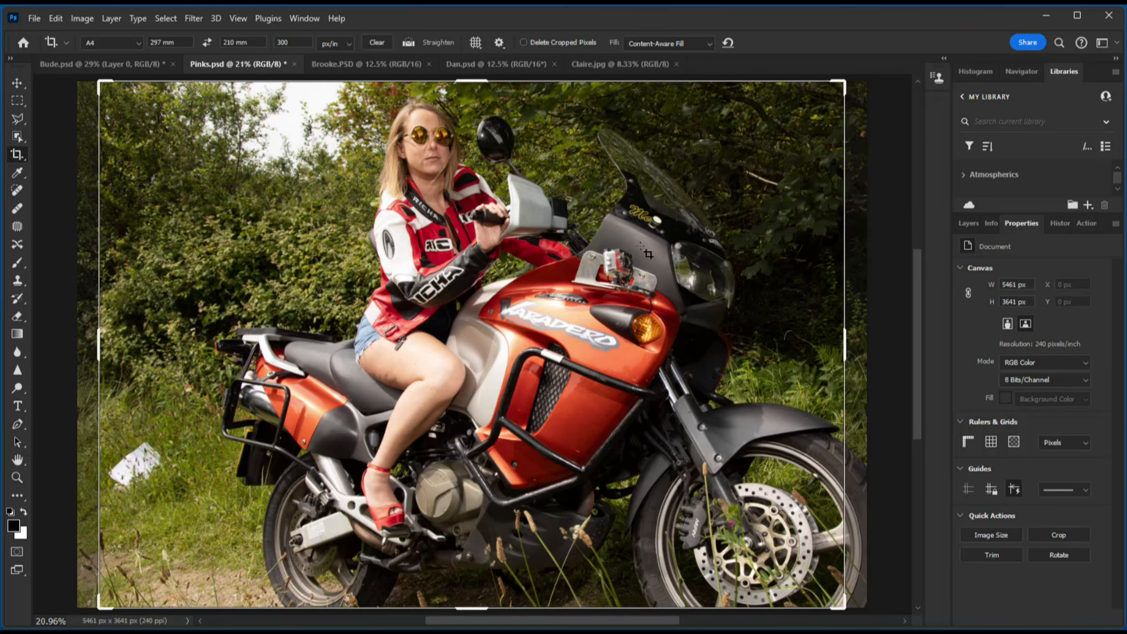
scroll(691, 225, "down", 3)
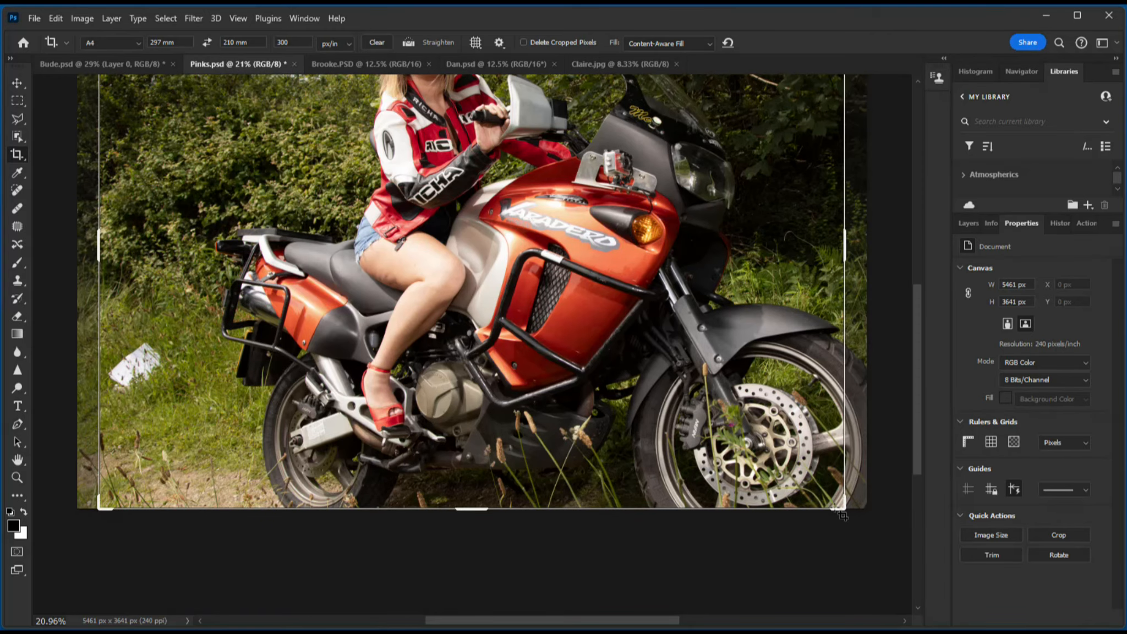
left_click_drag(858, 499, 869, 584)
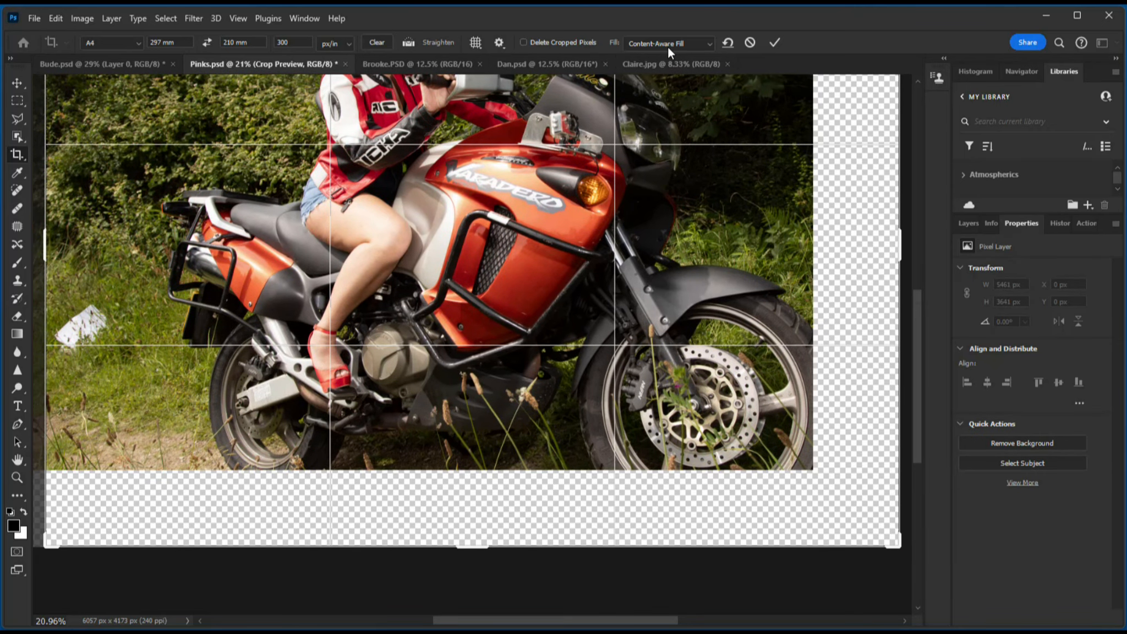
- Set the crop fill to Generative Expand, generate the expanded area with an empty prompt, and fit the whole photo in view
left_click(710, 43)
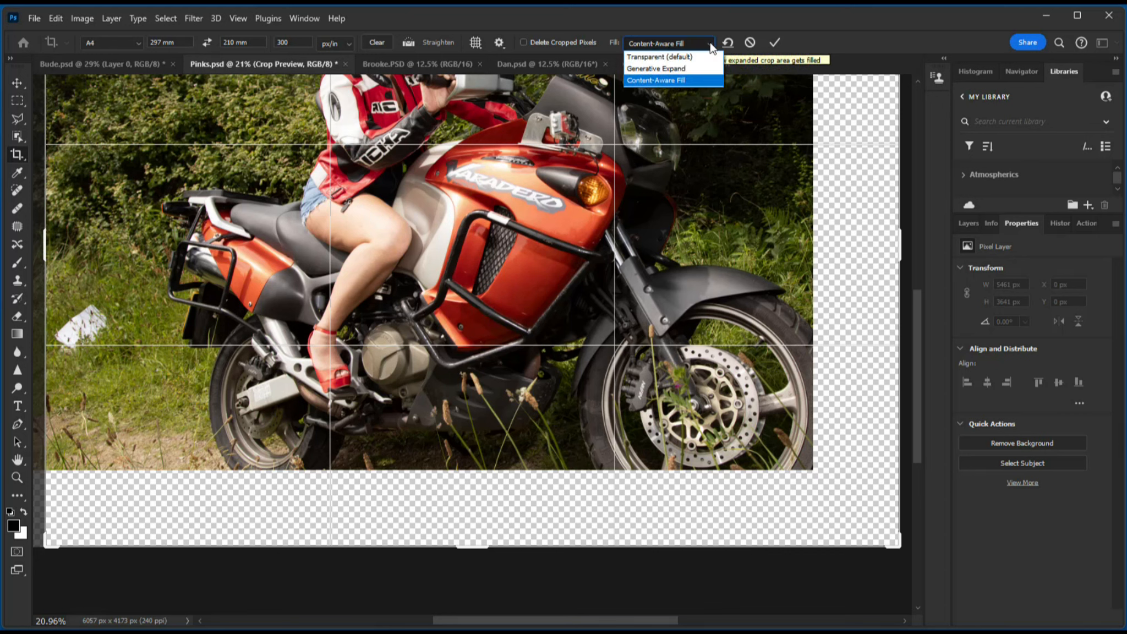
left_click(669, 69)
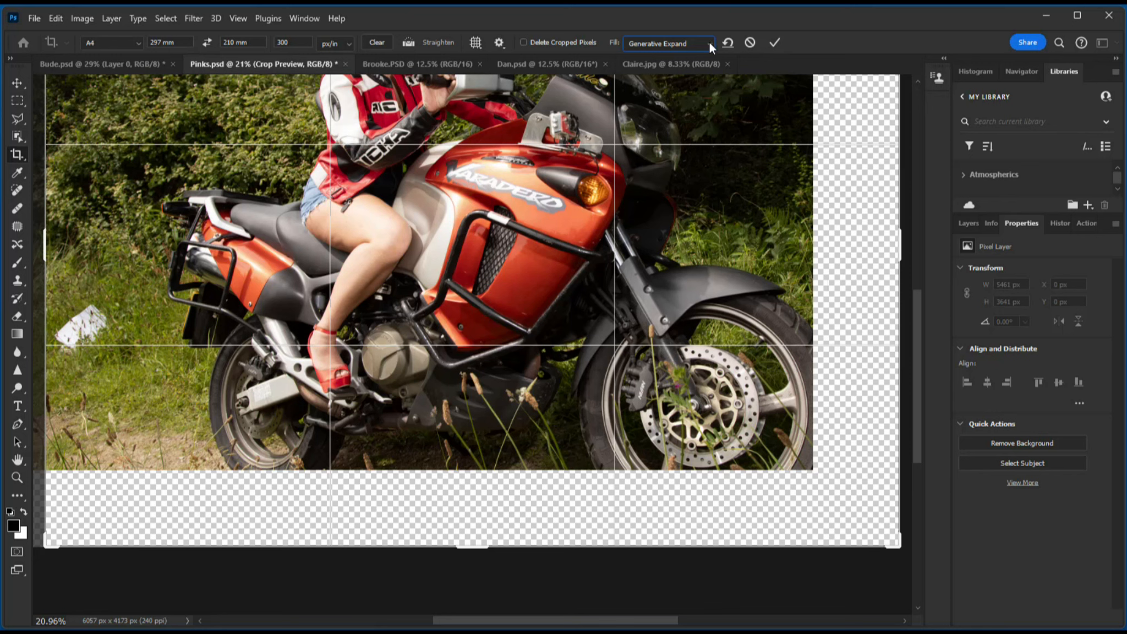
left_click(776, 43)
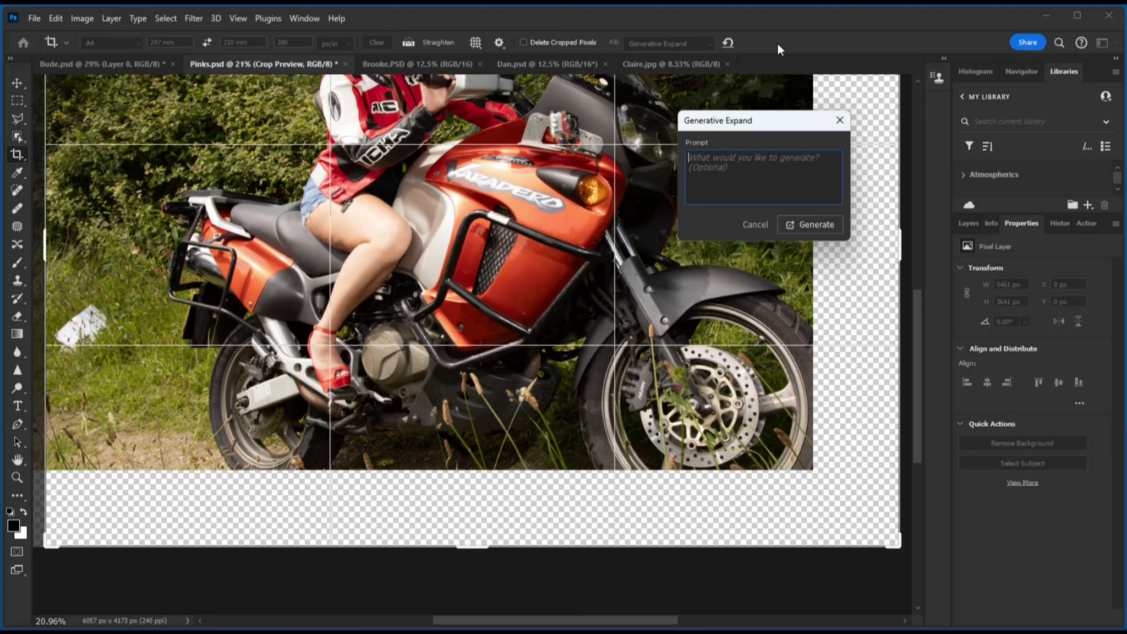
left_click(816, 227)
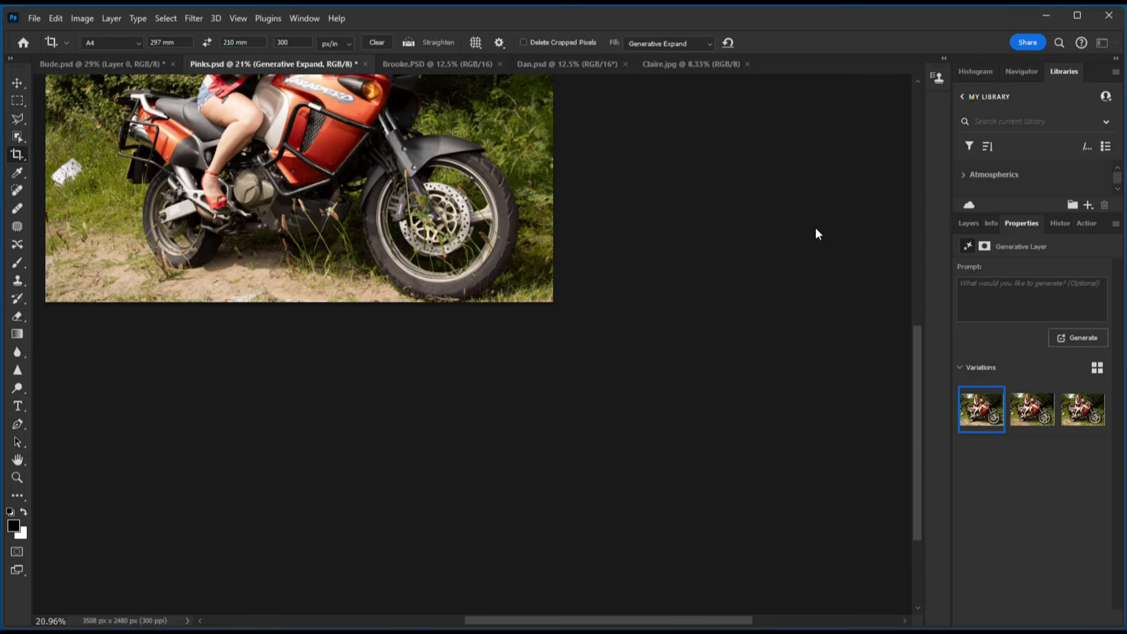
key("ctrl+minus")
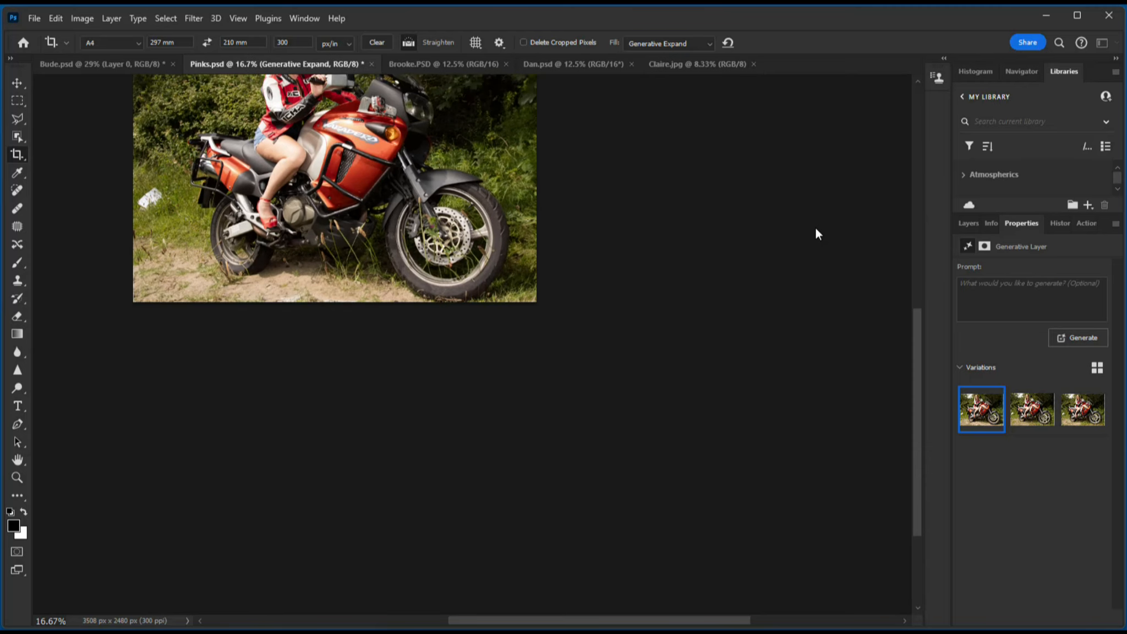
key("ctrl+0")
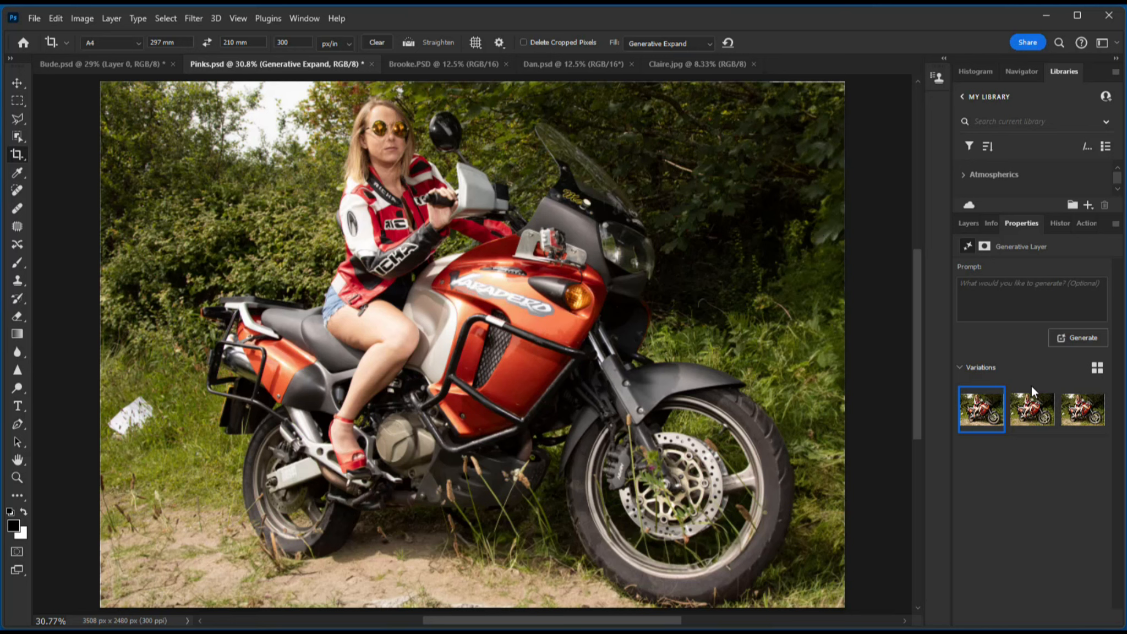
- Compare the three Generative Expand variations of the motorcycle photo, examining the added ground, grass and front wheel
left_click(1030, 410)
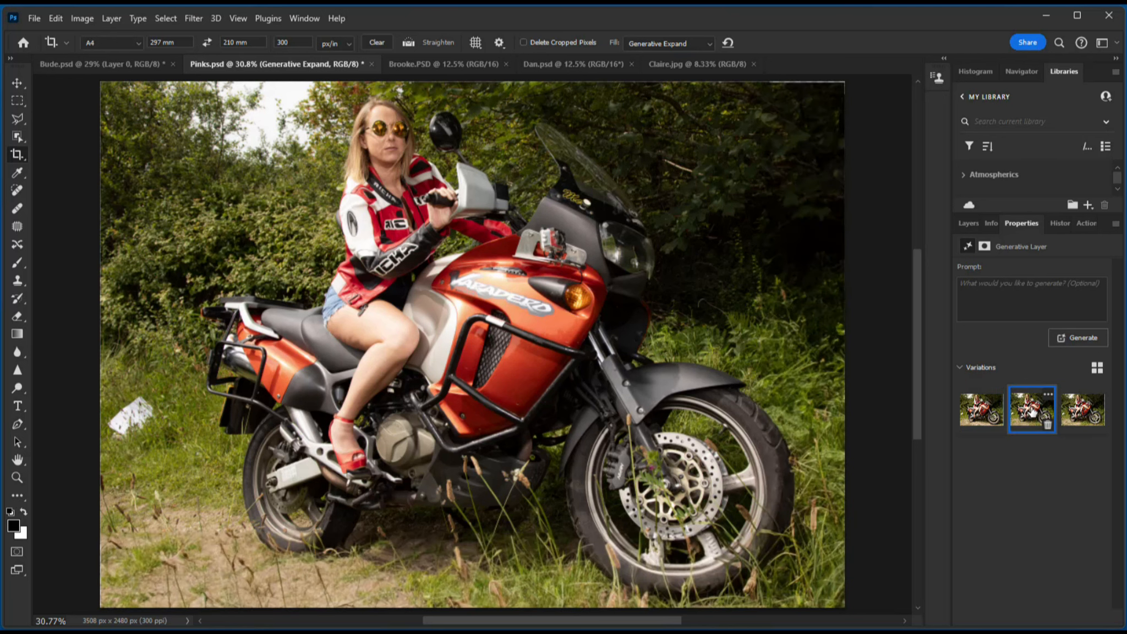
left_click(1080, 420)
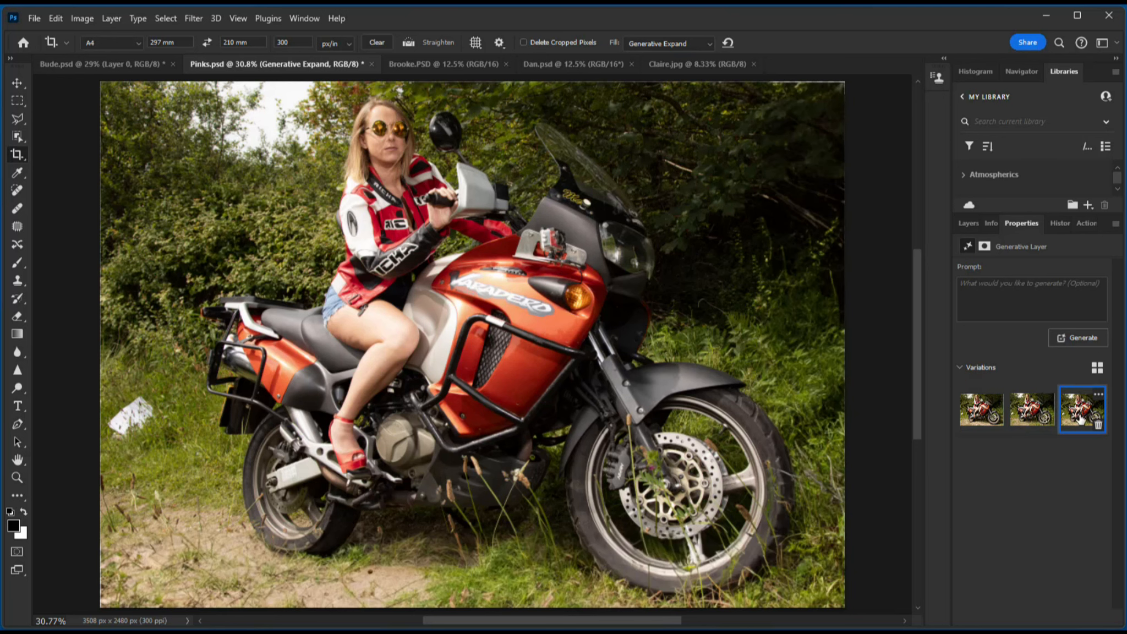
left_click(1033, 410)
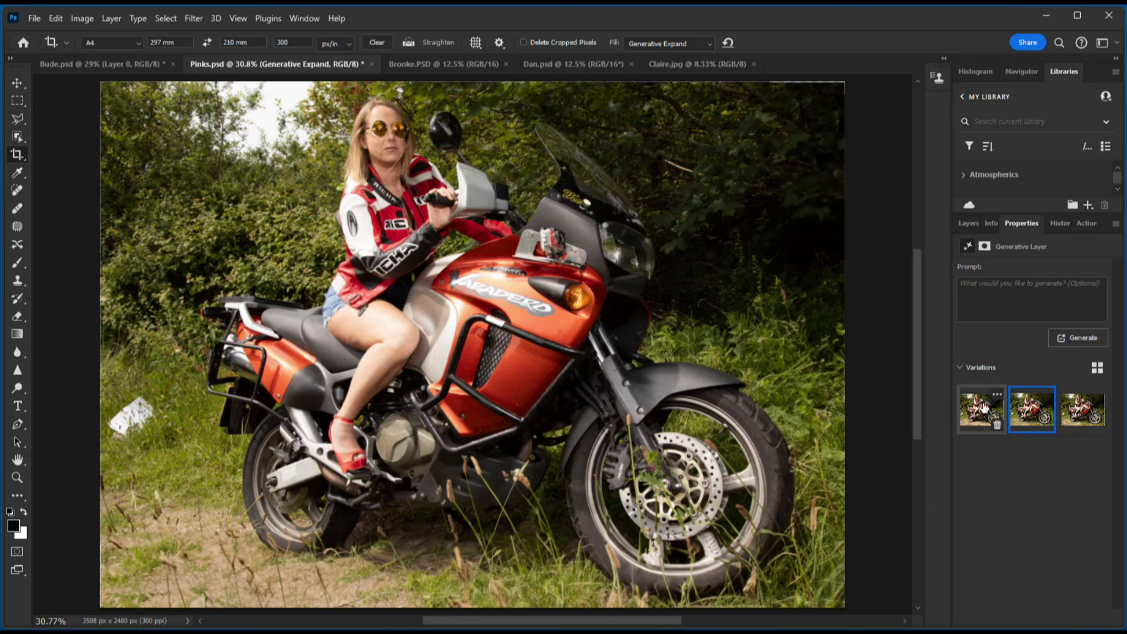
left_click(981, 408)
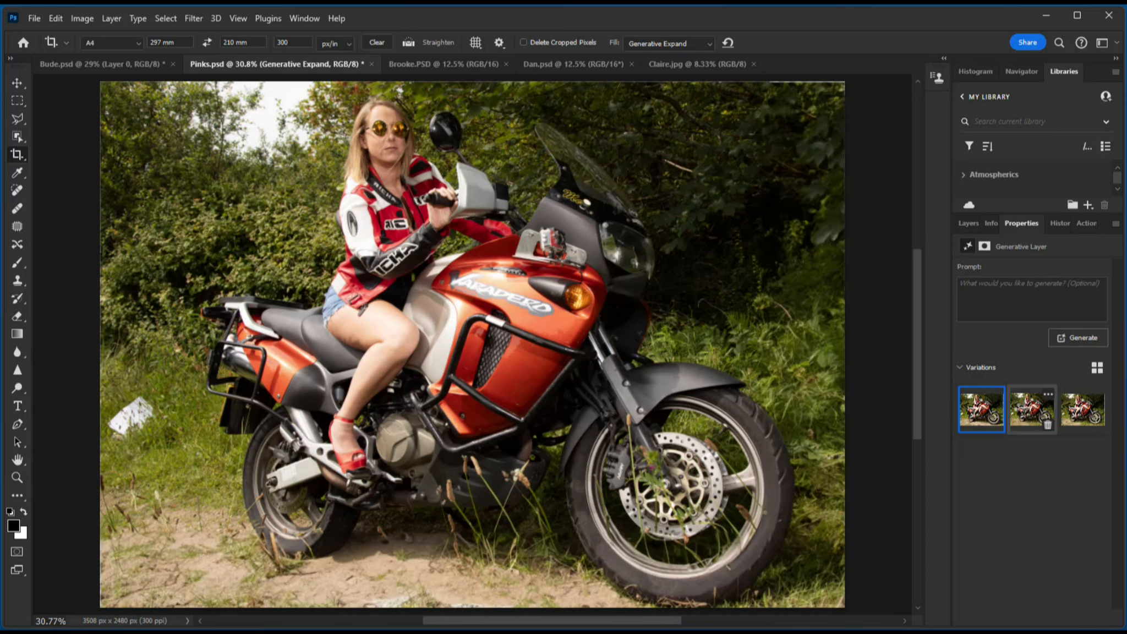
left_click(1033, 409)
left_click(1082, 409)
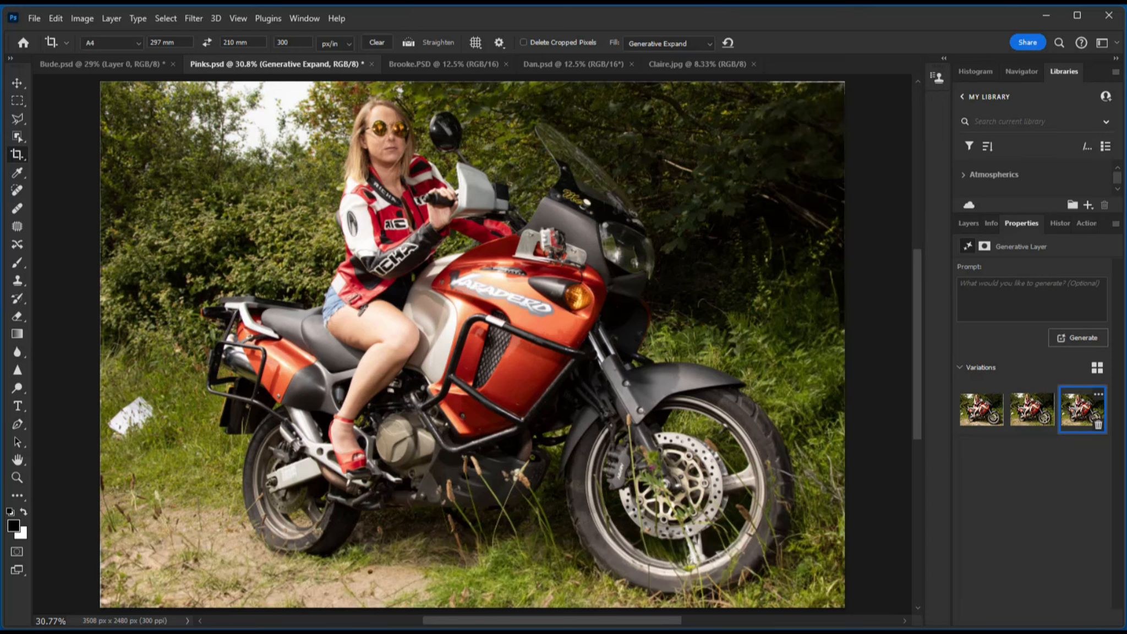
left_click(982, 409)
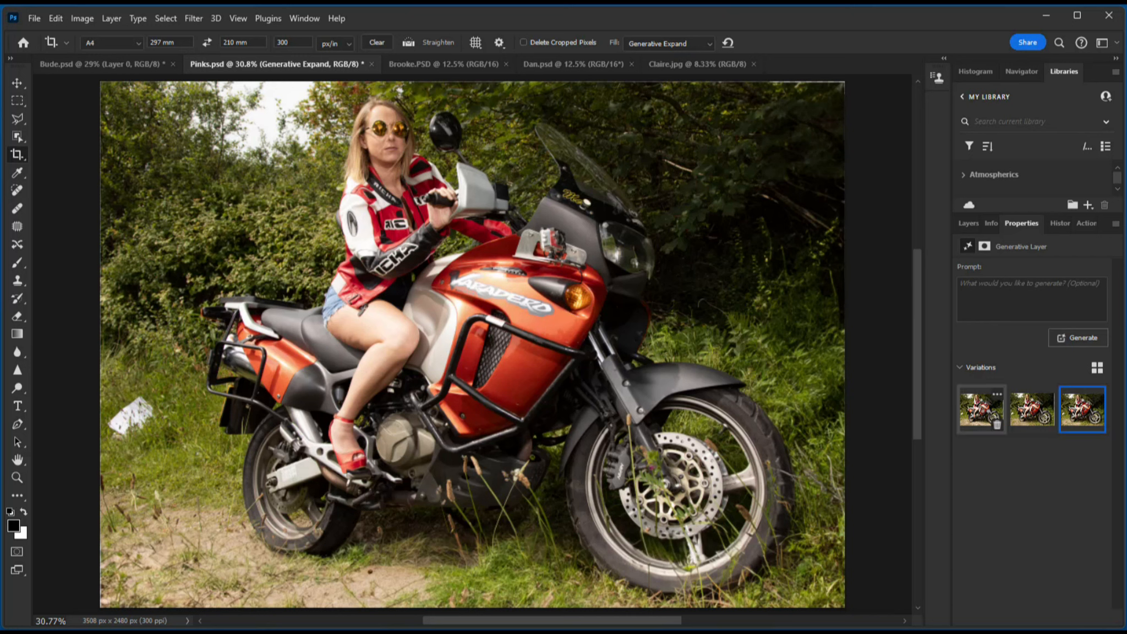
left_click(1014, 414)
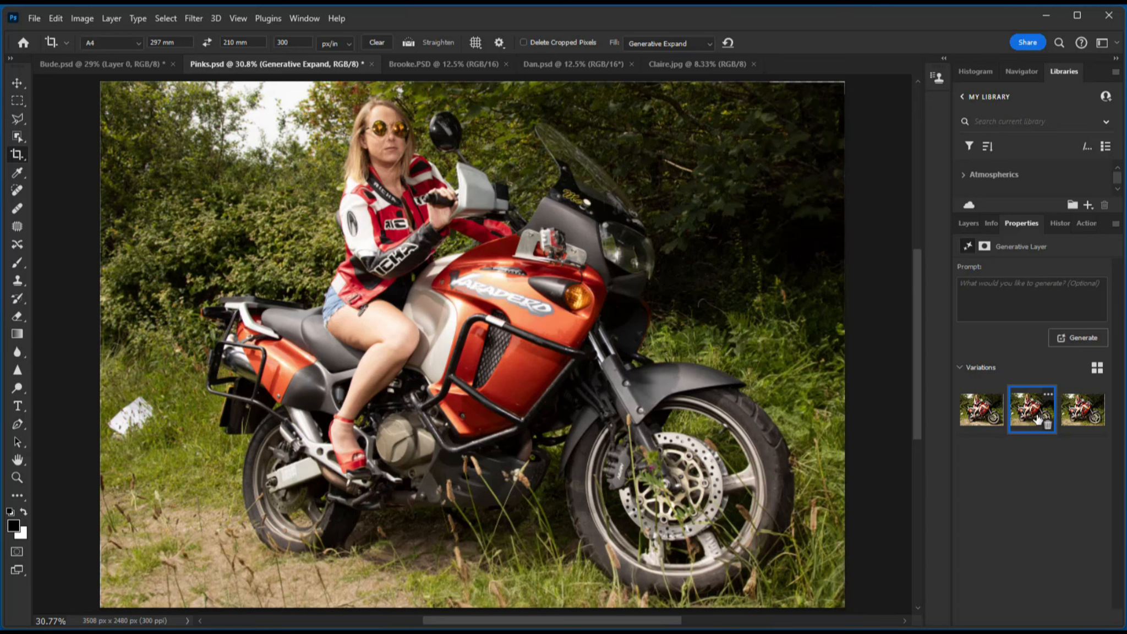
- Generate another set of variations for the expanded motorcycle photo and choose the second one
left_click(1080, 338)
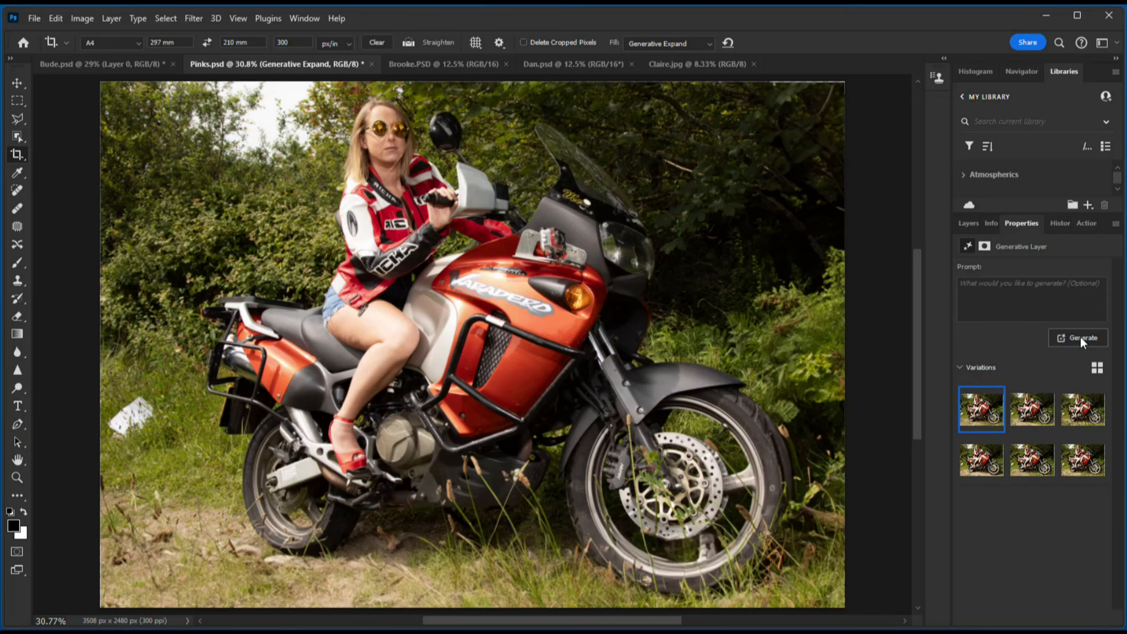
mouse_move(980, 410)
left_click(1027, 415)
left_click(1064, 428)
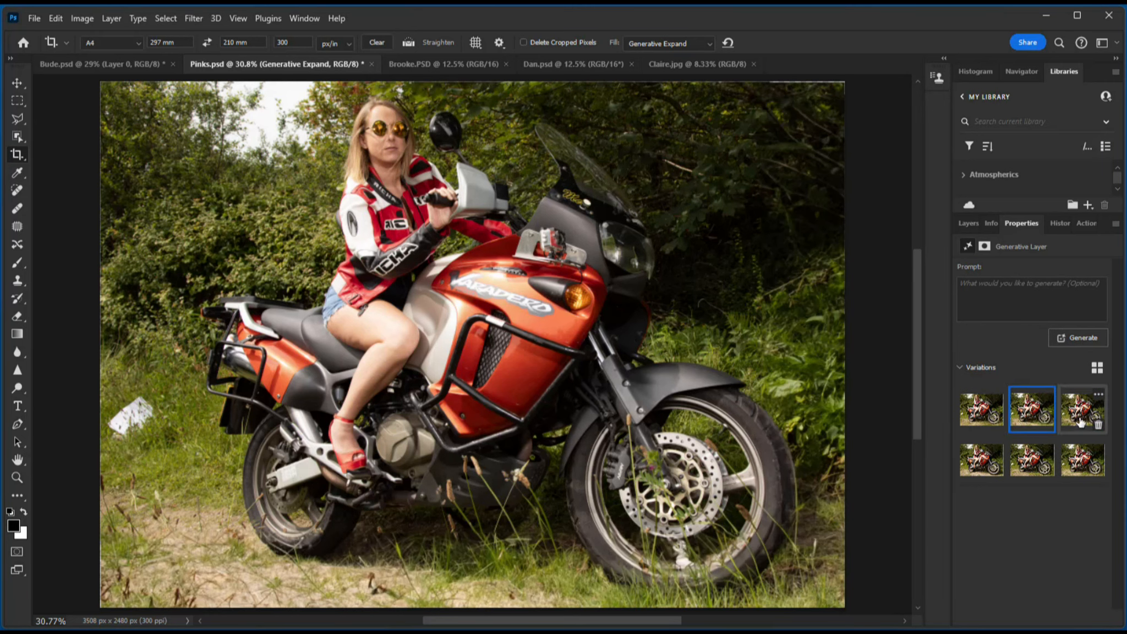
left_click(1030, 418)
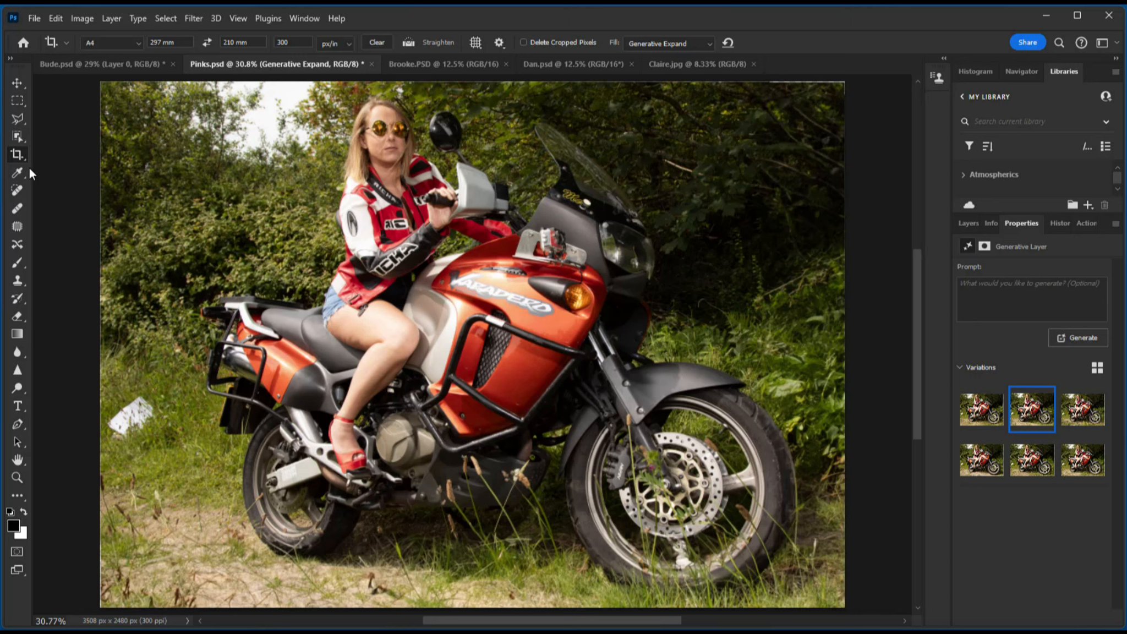
- Outline the white litter in the grass behind the motorcycle with a Polygonal Lasso selection
left_click(17, 120)
left_click(116, 452)
left_click(163, 422)
left_click(170, 385)
left_click(112, 378)
left_click(102, 407)
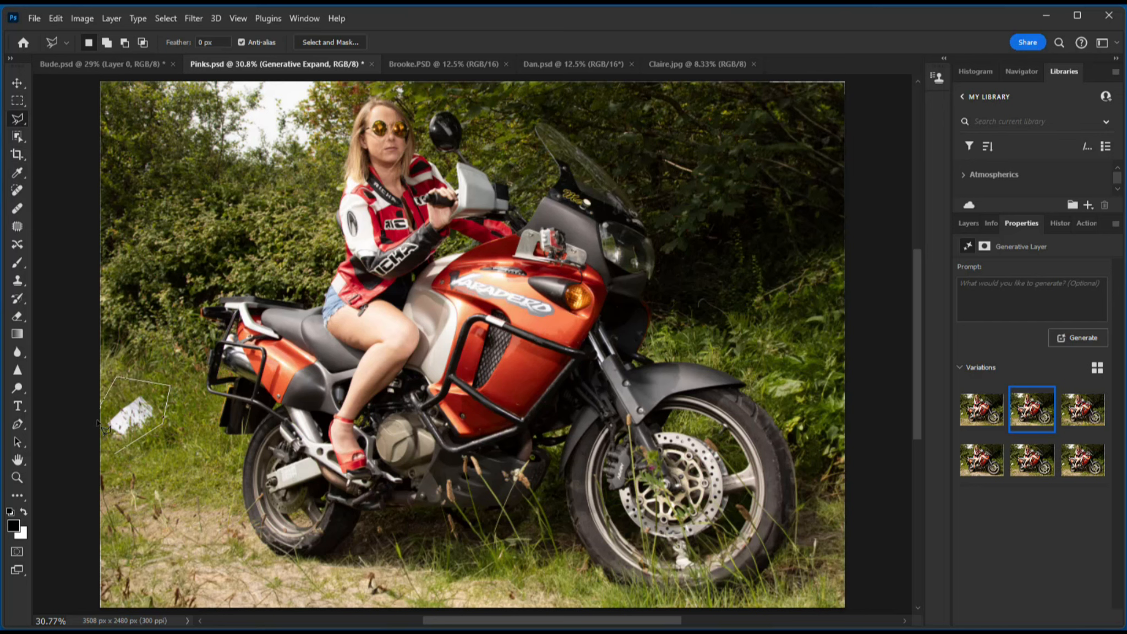
double_click(106, 448)
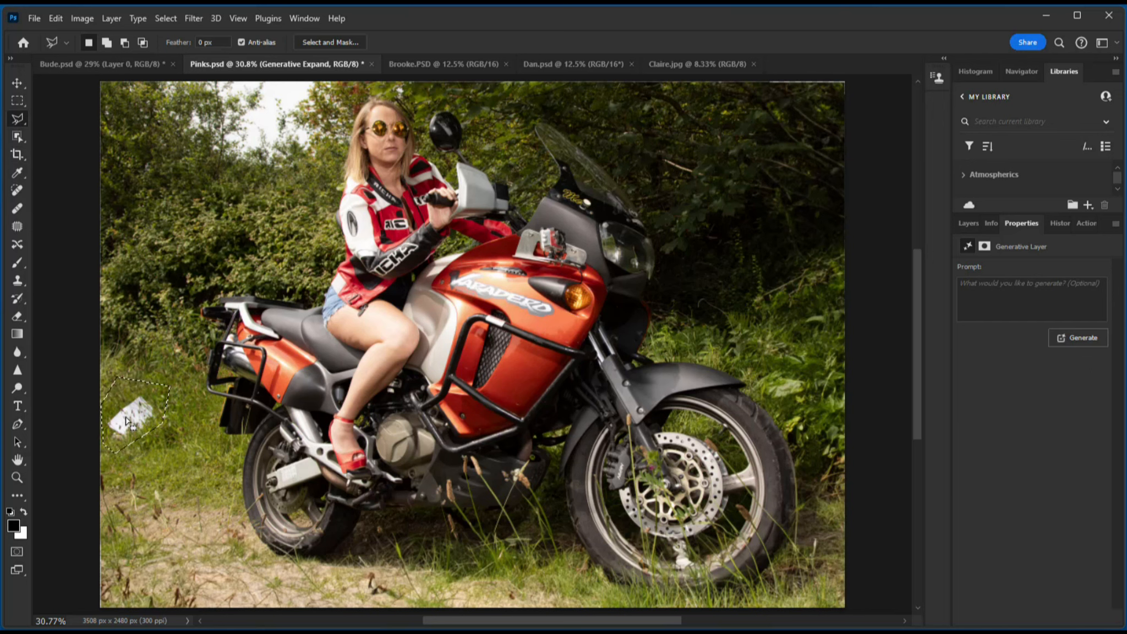
- Remove the selected litter using Generative Fill with an empty prompt
right_click(128, 417)
left_click(184, 355)
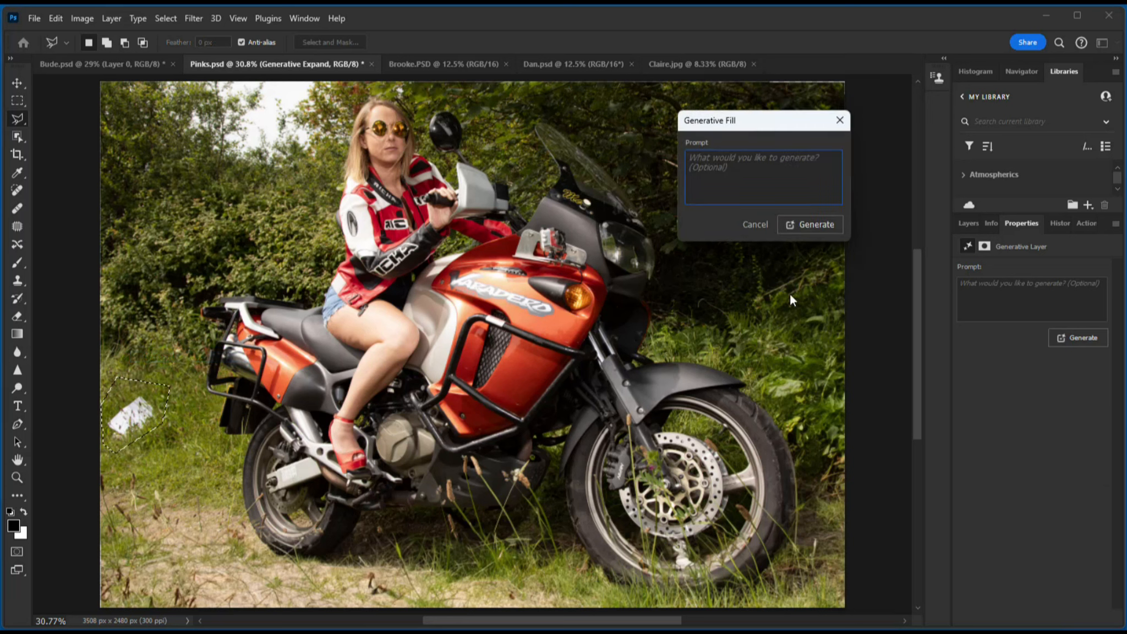
left_click(817, 223)
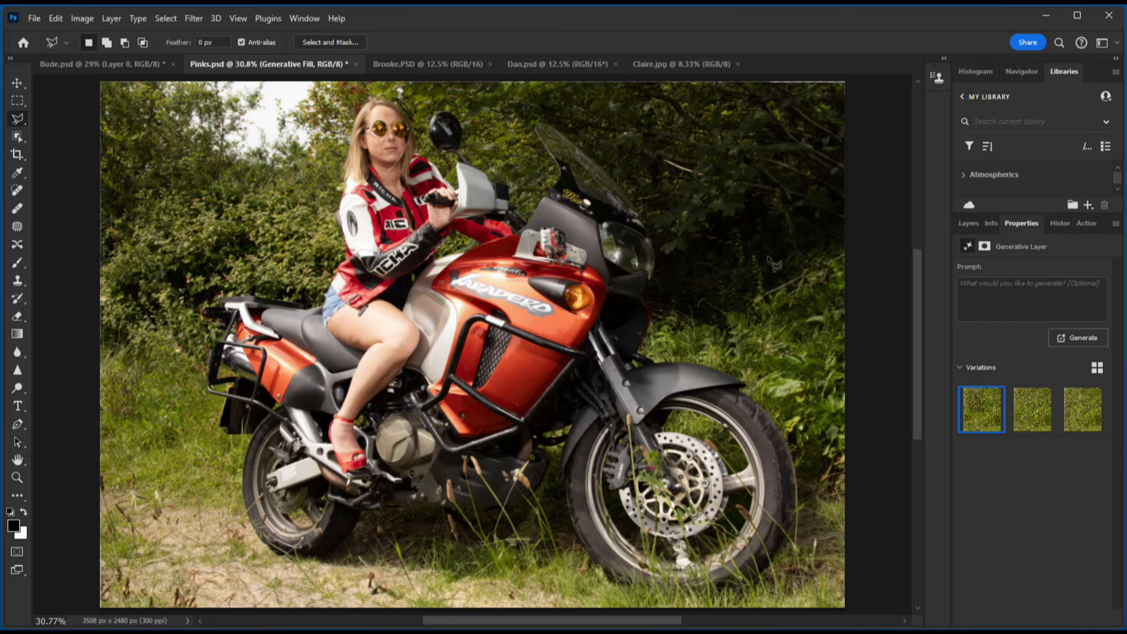
- Switch to the Brooke.PSD document and start a crop with the 1 : 1 (Square) ratio
left_click(408, 63)
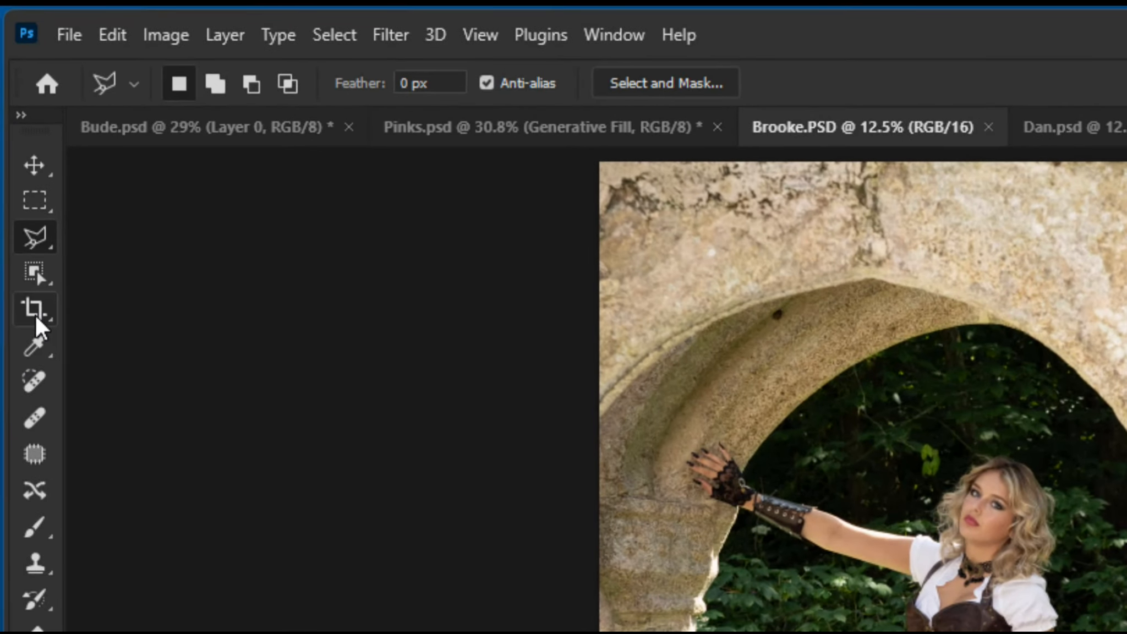
left_click(36, 318)
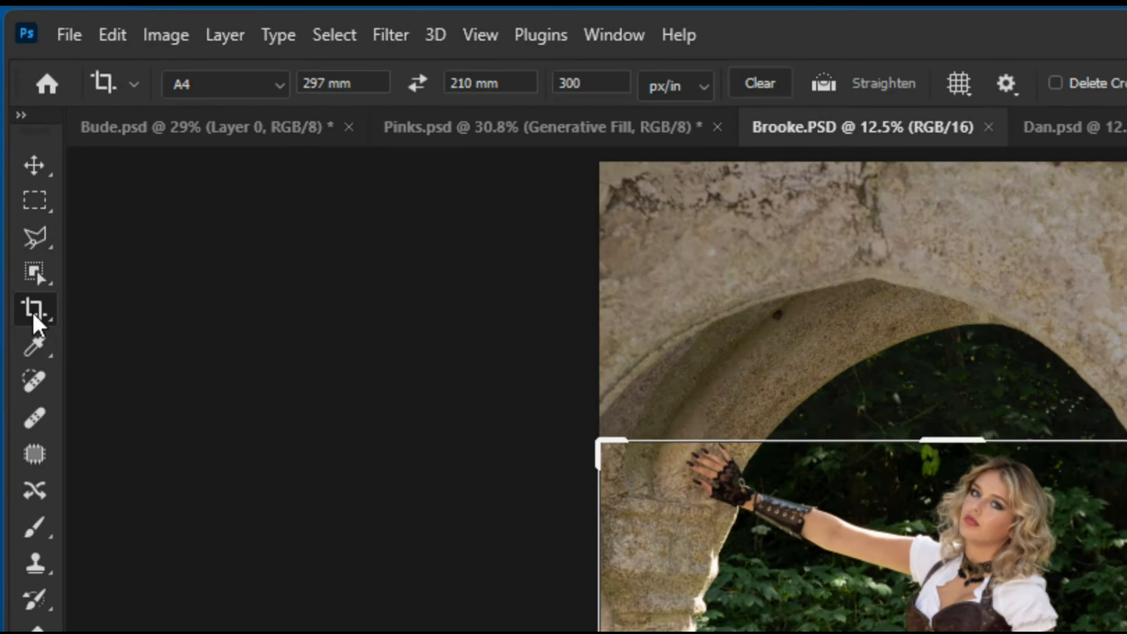
left_click(280, 88)
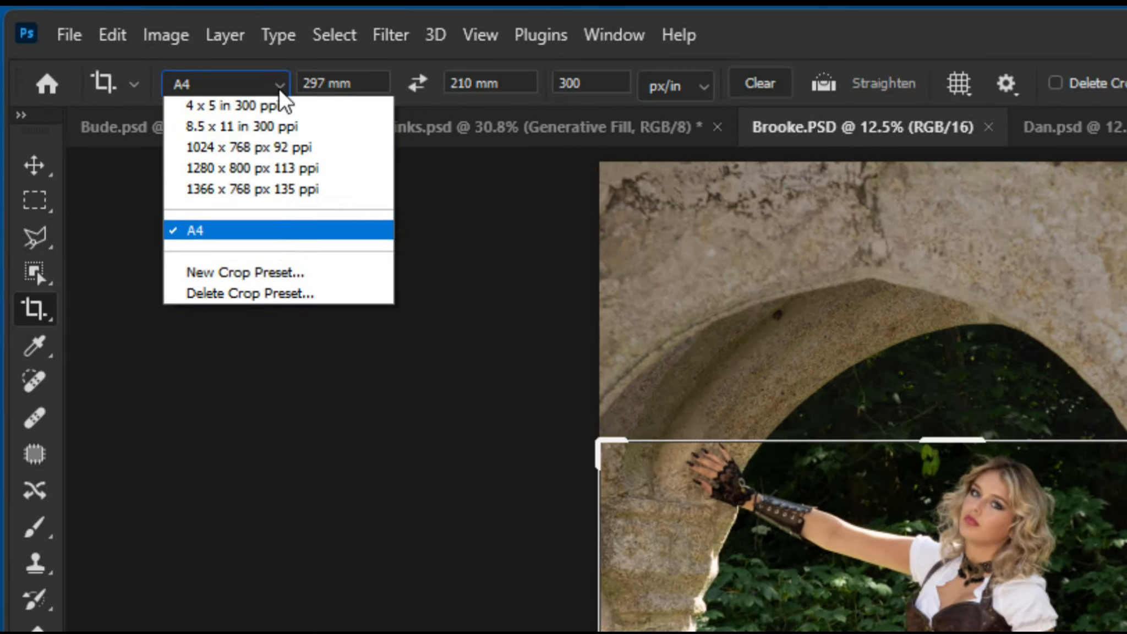
left_click(255, 192)
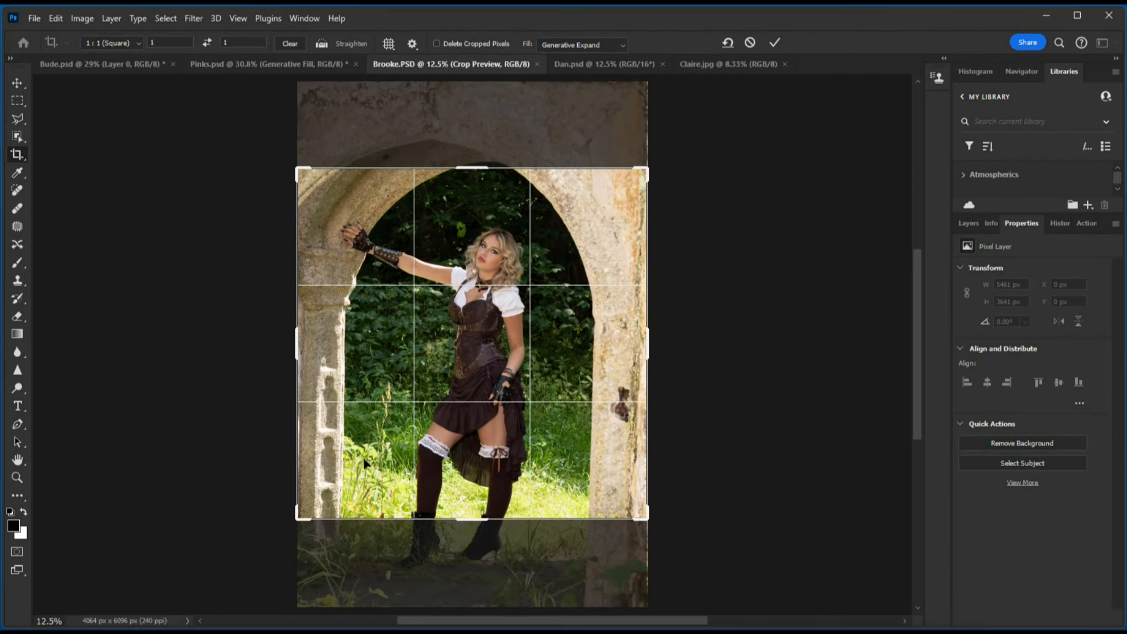
- Enlarge the square crop to about 5236 px per side, framing the full figure with empty space beyond both sides of the archway
left_click_drag(493, 213, 495, 252)
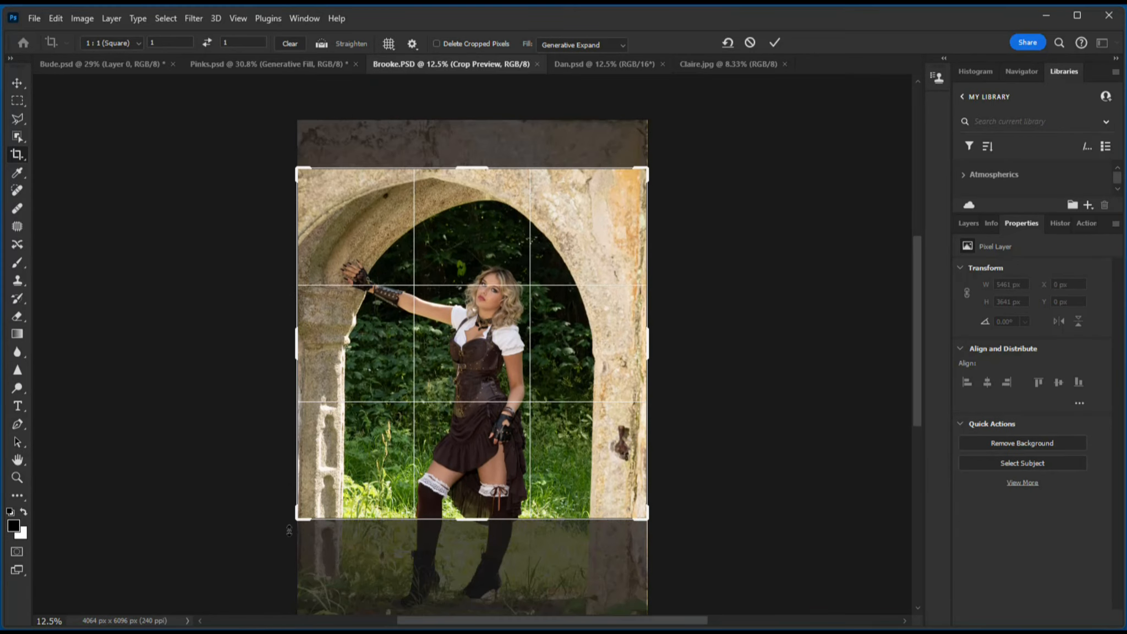
left_click_drag(297, 518, 268, 589)
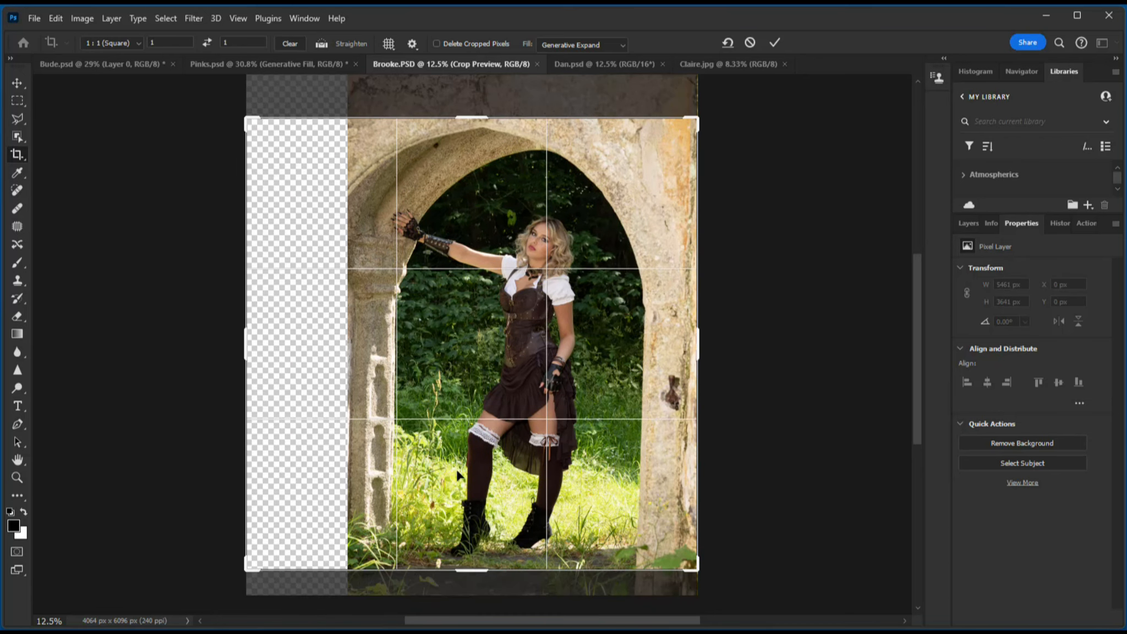
left_click_drag(542, 386, 511, 385)
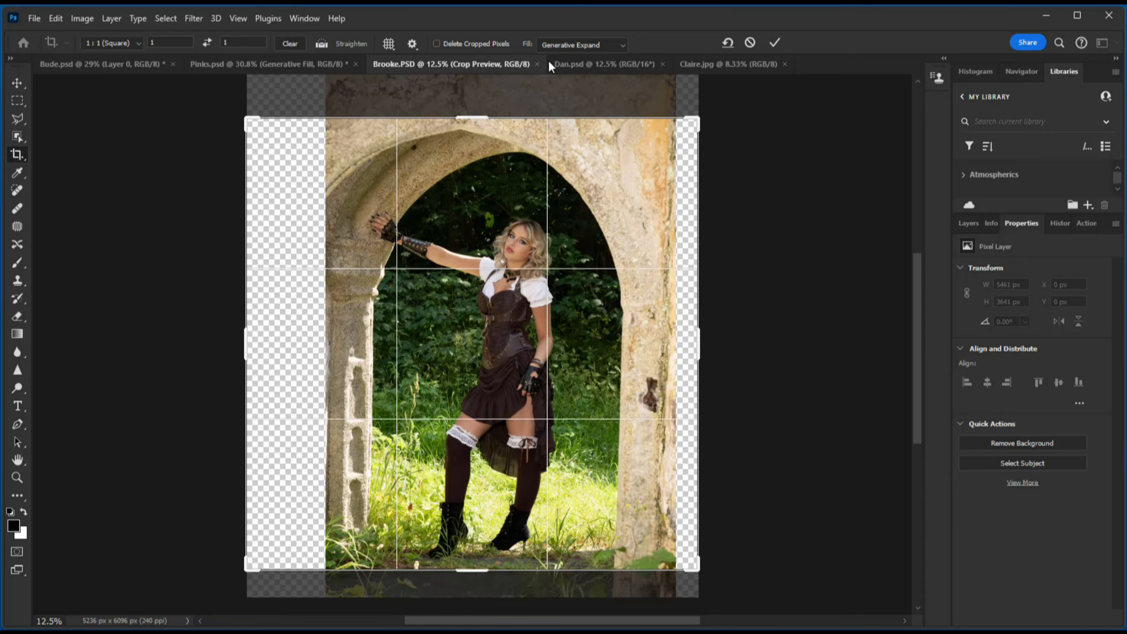
- Fill the empty sides of the square crop using Generative Expand with an empty prompt, and choose the third variation
left_click(775, 43)
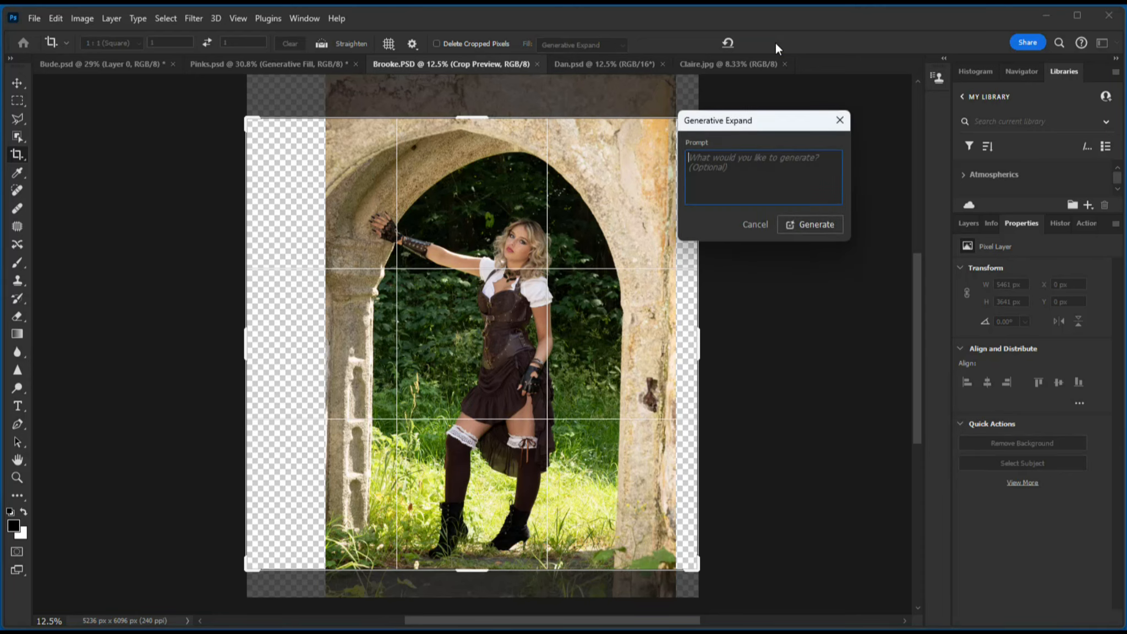
left_click(814, 224)
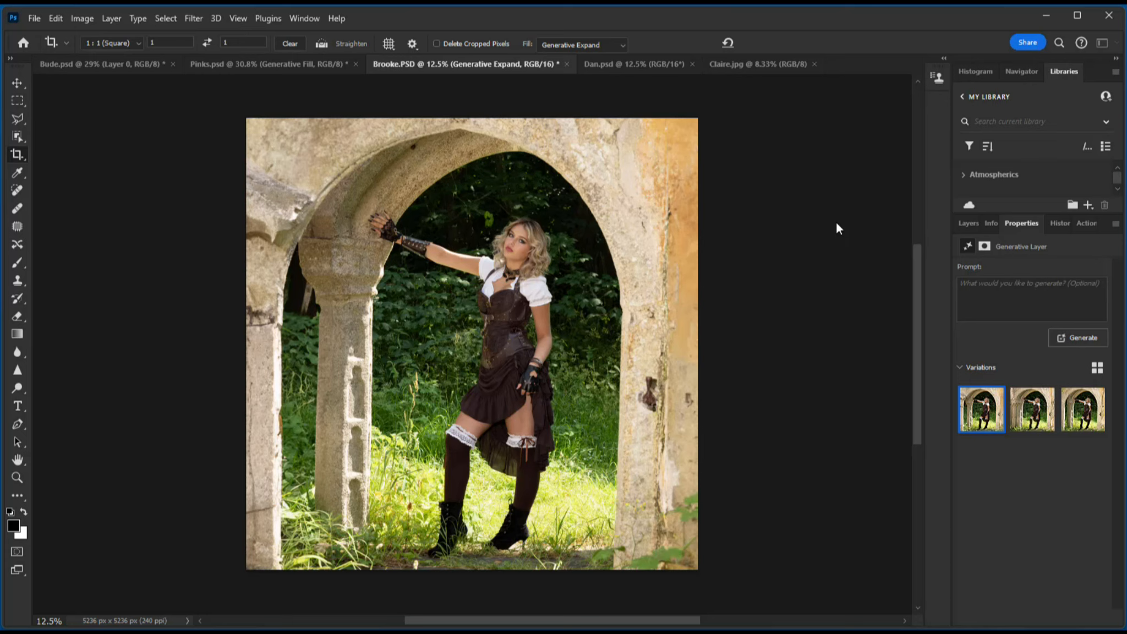
mouse_move(1029, 411)
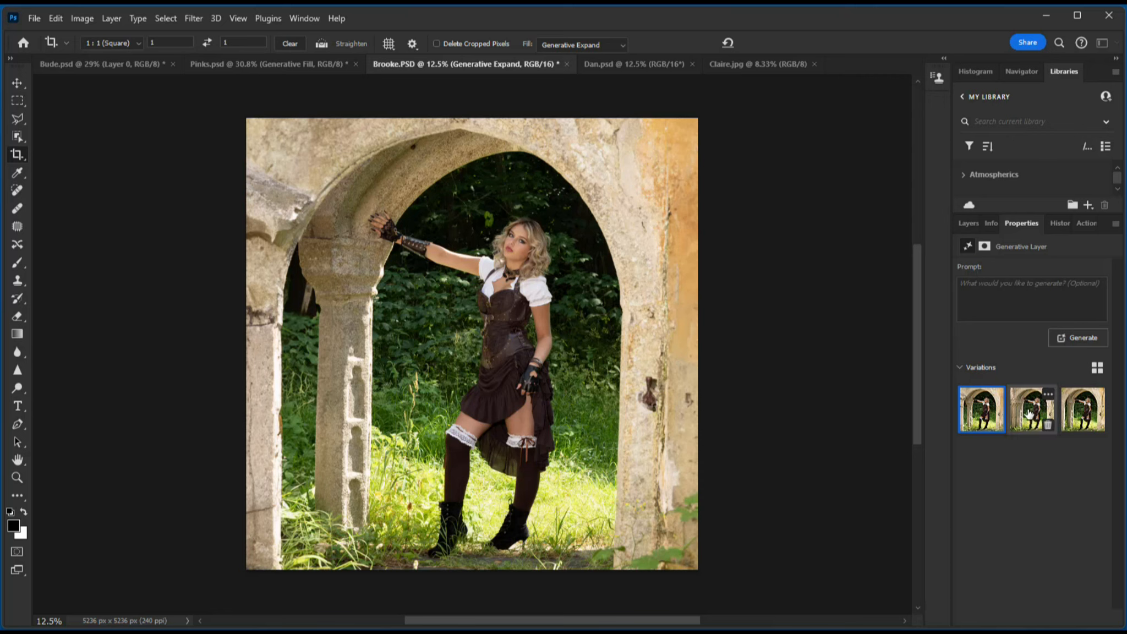
left_click(1027, 413)
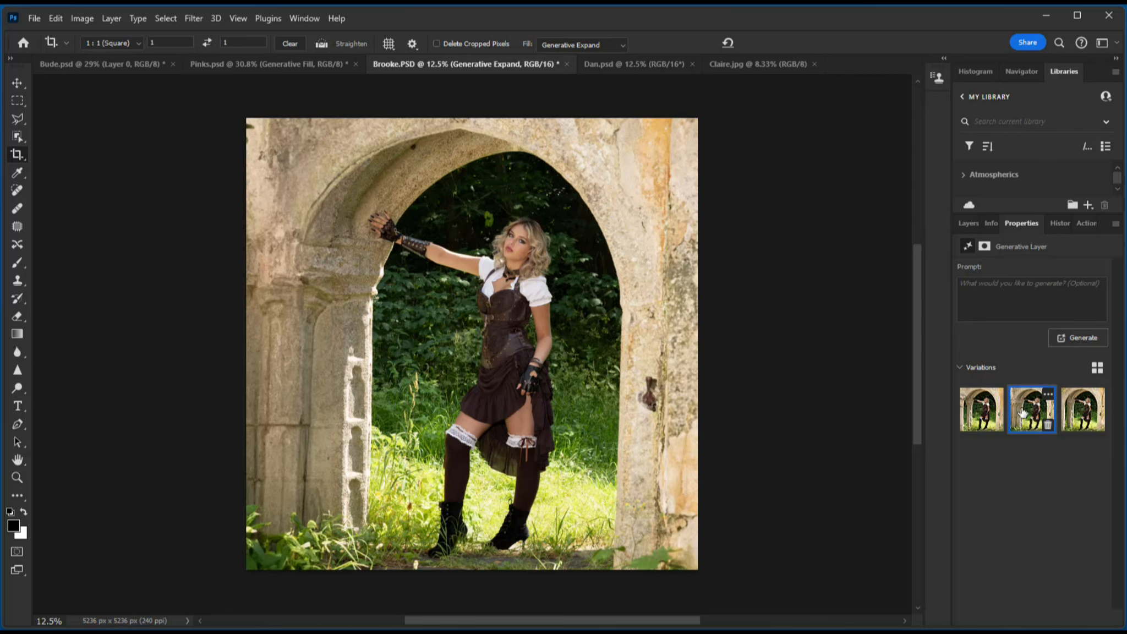
left_click(1076, 410)
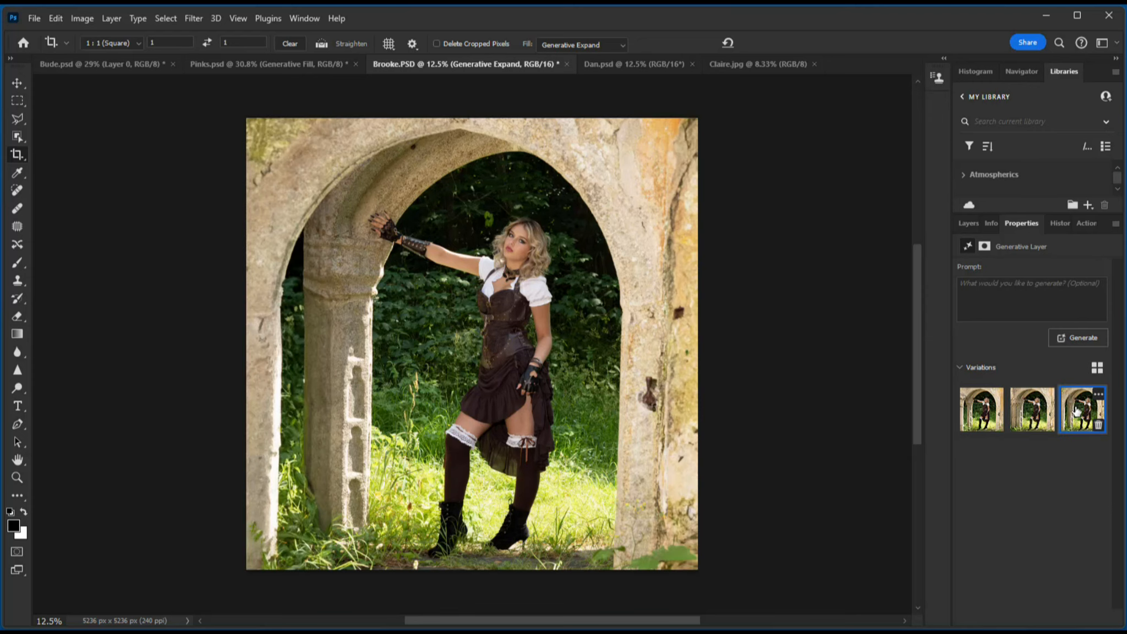
- Choose the second Generative Expand variation, compare it against the hidden layer, and merge the visible layers into one
left_click(1028, 417)
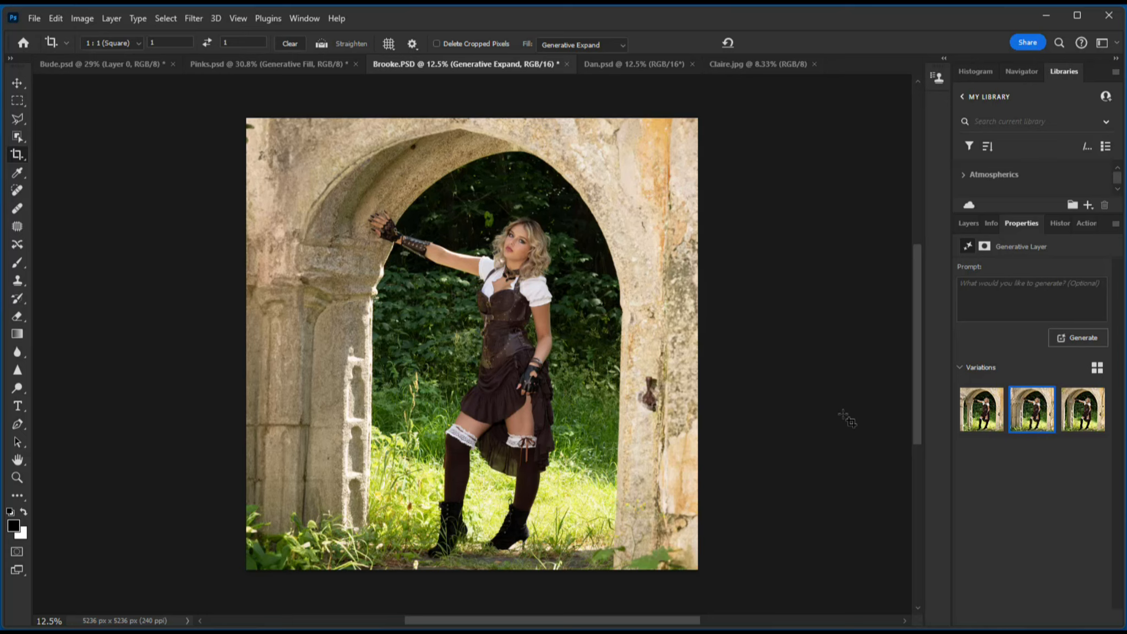
left_click(970, 226)
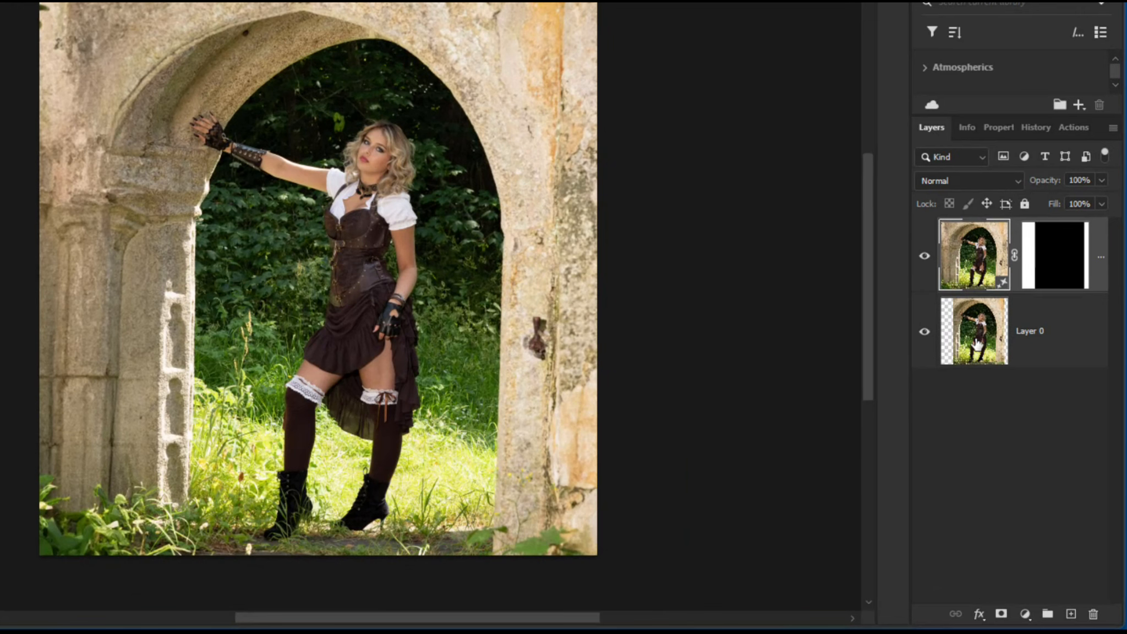
left_click(925, 257)
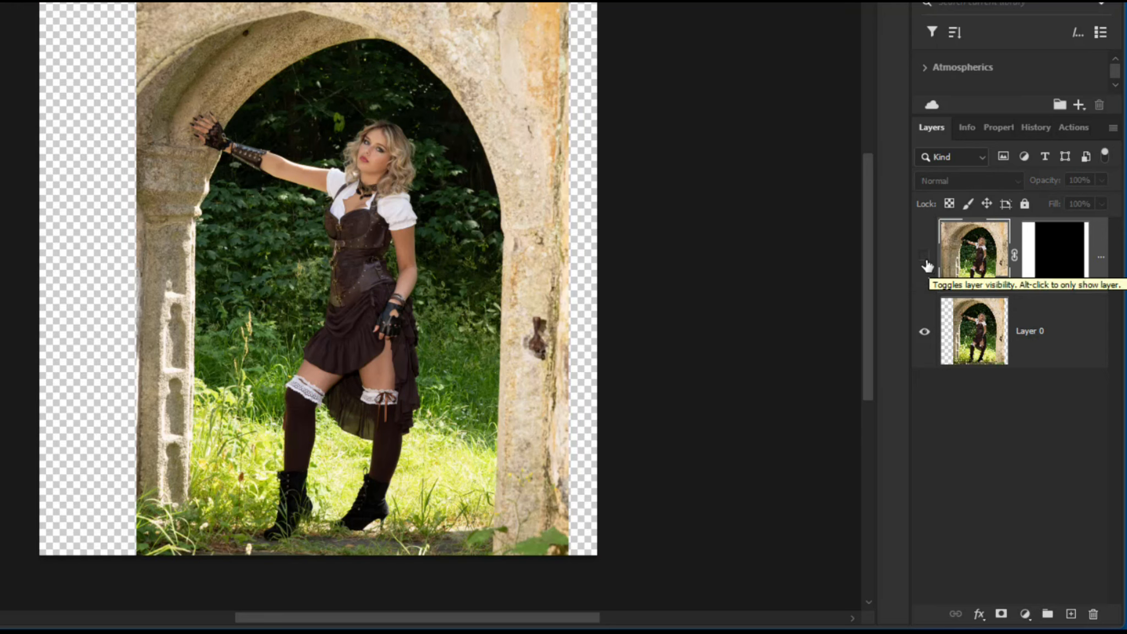
left_click(925, 258)
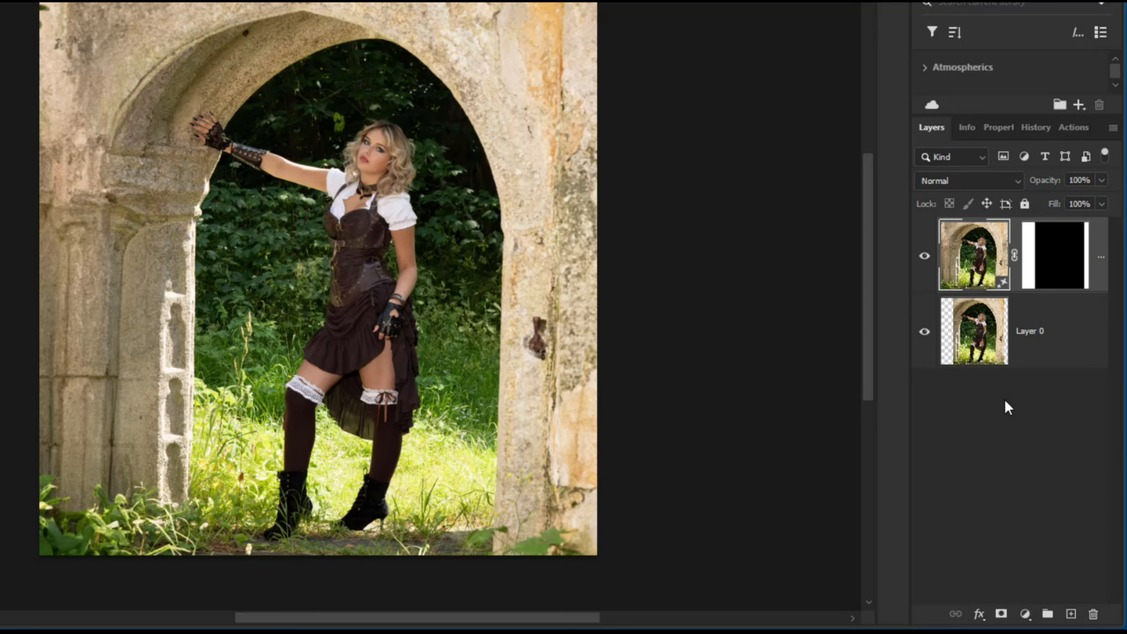
key("ctrl+shift+e")
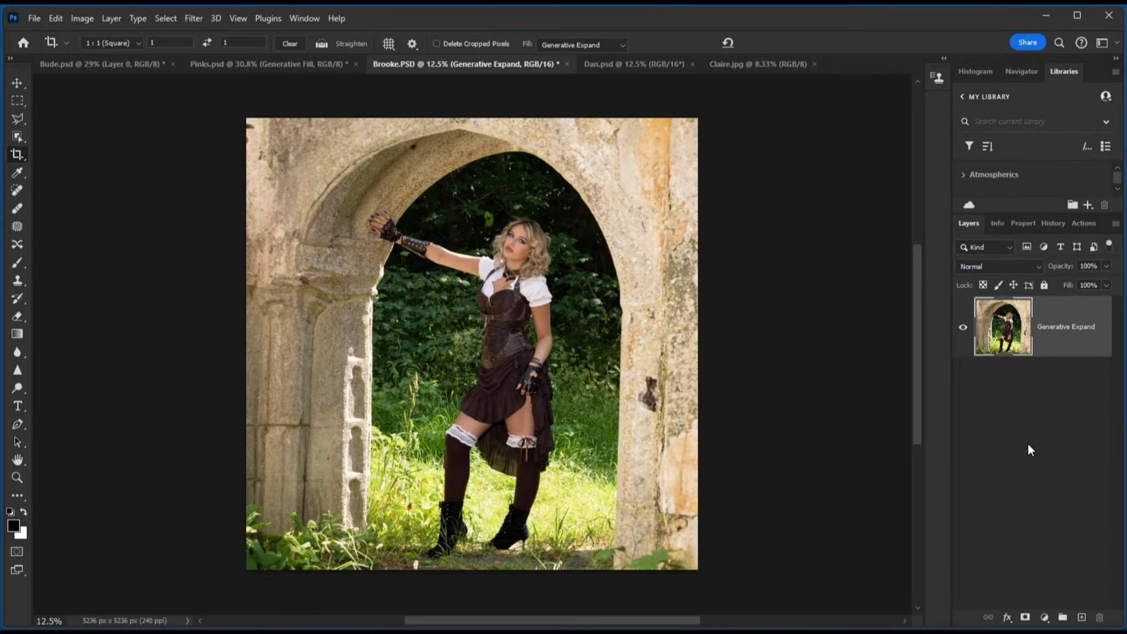
- Switch to the Dan.psd document and set the crop to the A4 preset in portrait orientation, 210 x 297 mm at 300 px/in
left_click(622, 62)
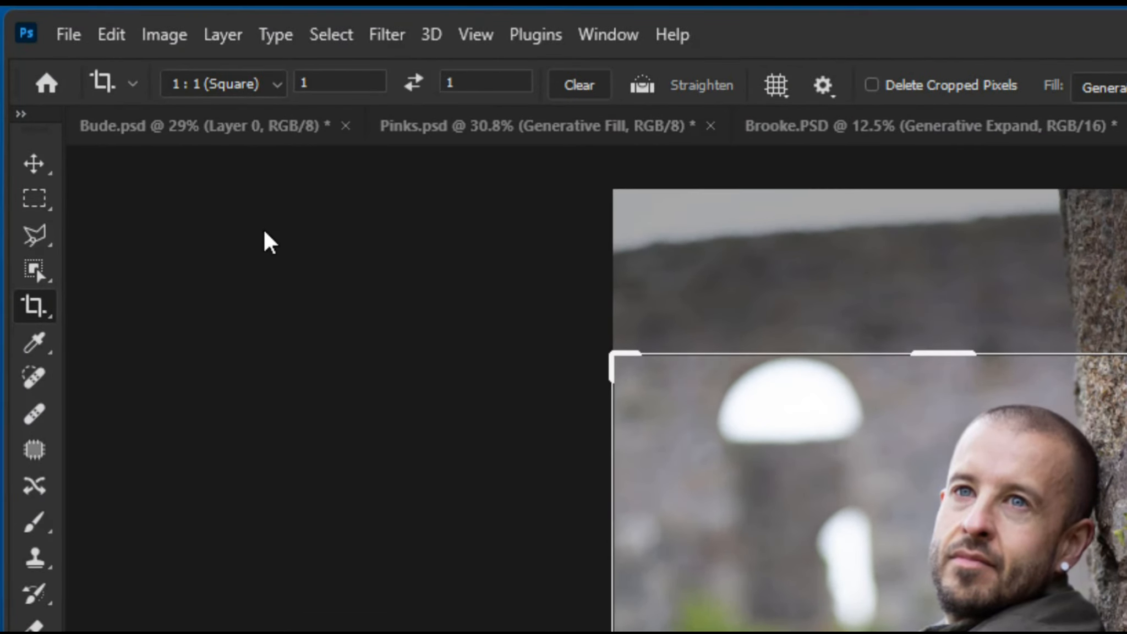
left_click(276, 87)
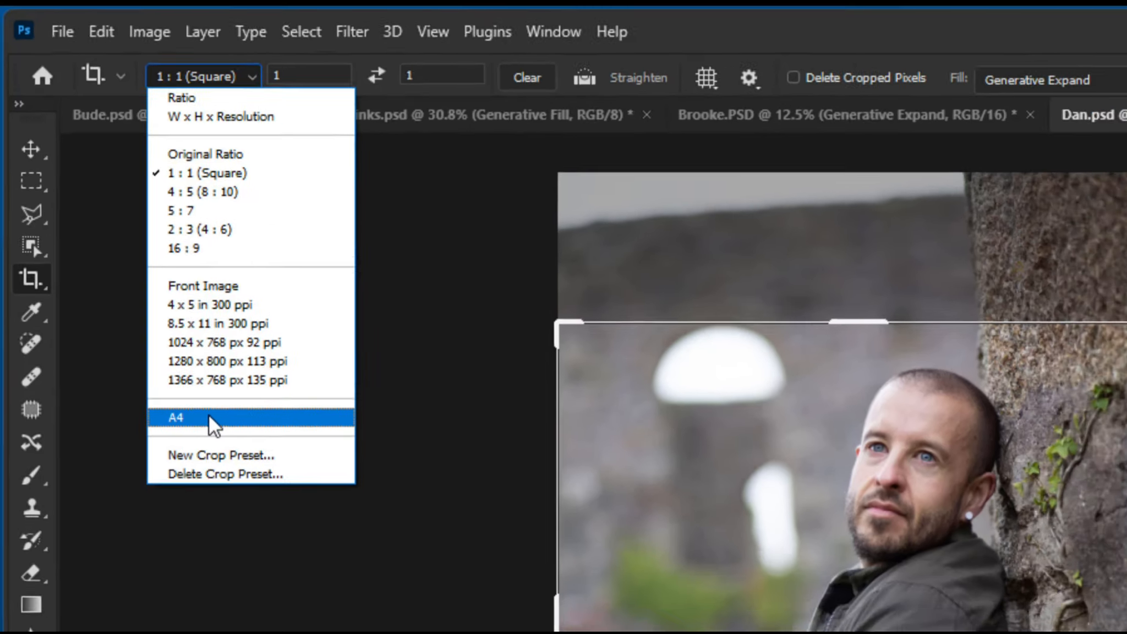
left_click(231, 461)
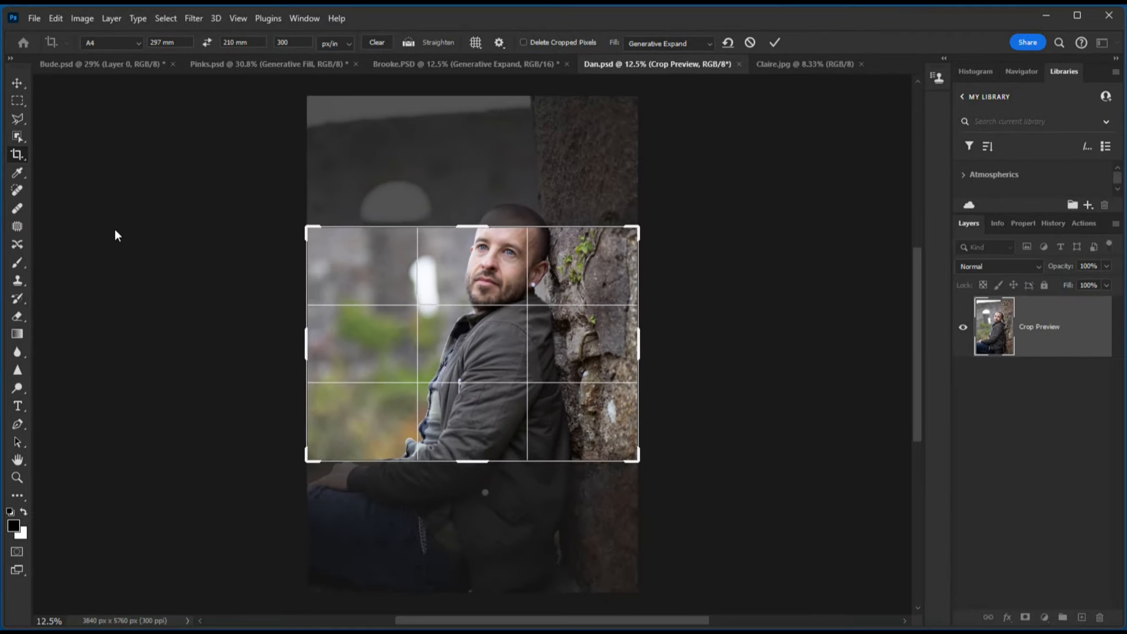
left_click(208, 44)
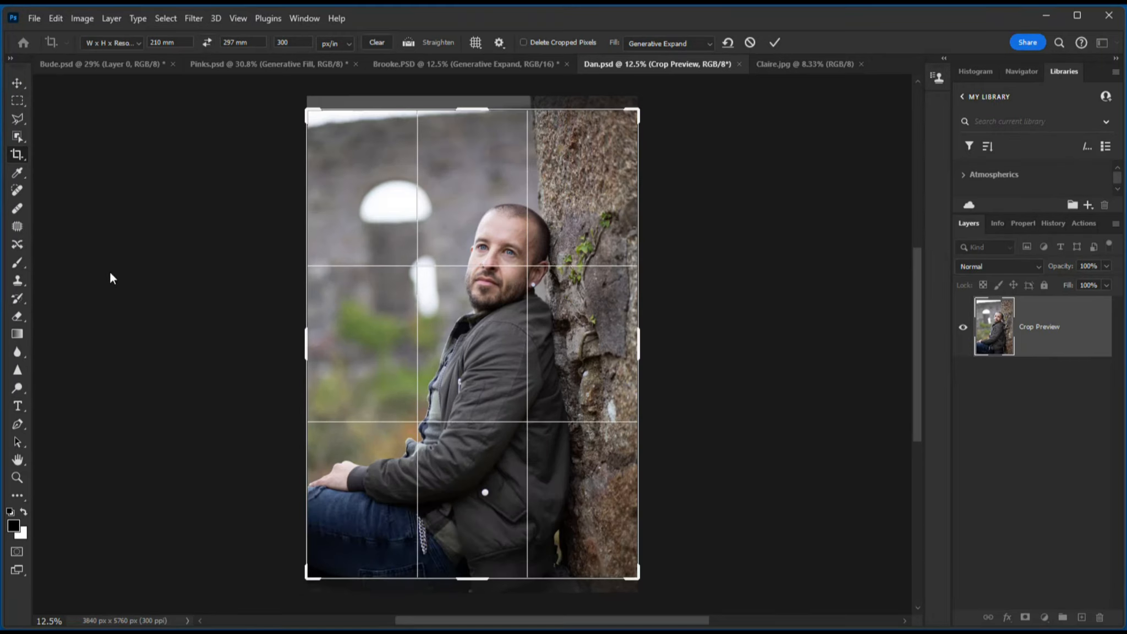
- Rotate the photo slightly clockwise within the A4 crop to straighten the leaning wall, and apply the crop with Content-Aware Fill
left_click_drag(662, 109, 689, 99)
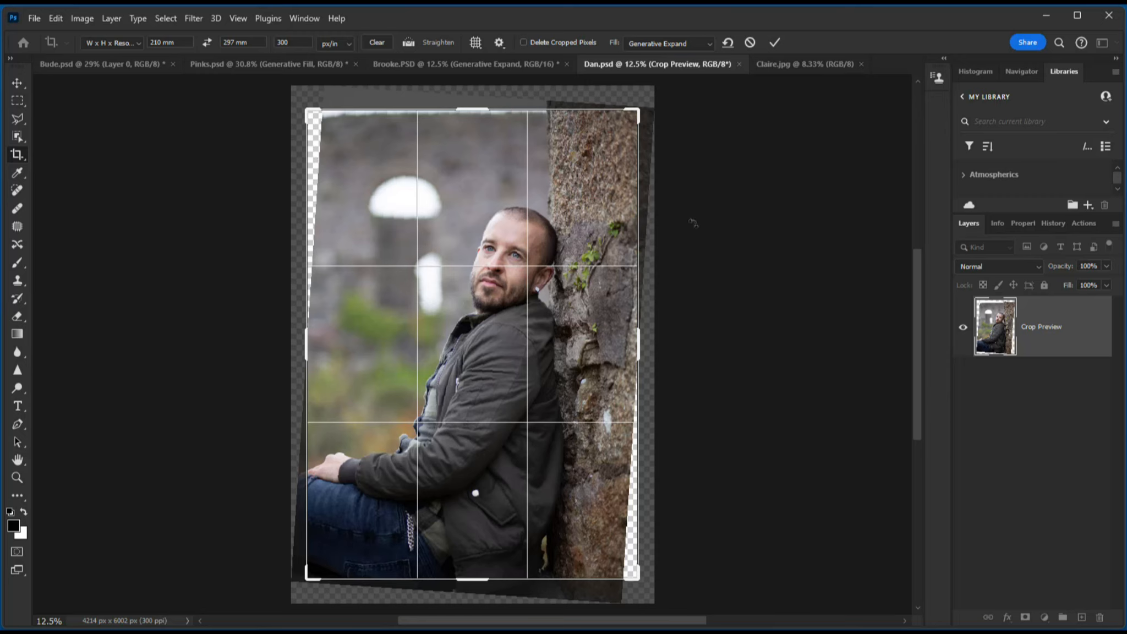
left_click(709, 44)
left_click(647, 80)
left_click(775, 42)
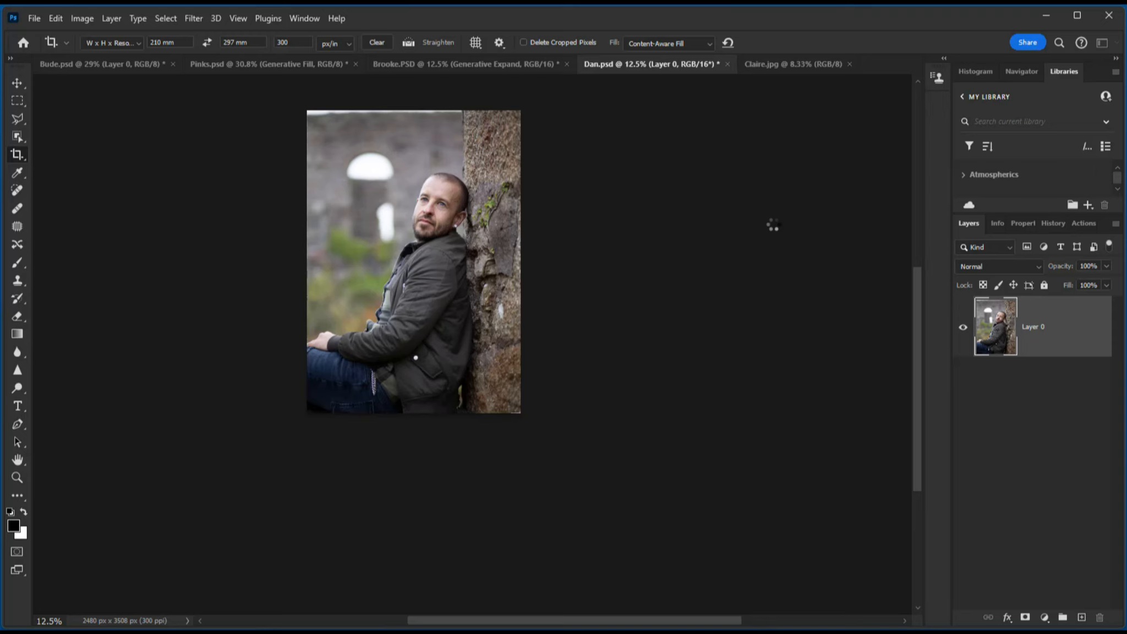
key("ctrl+0")
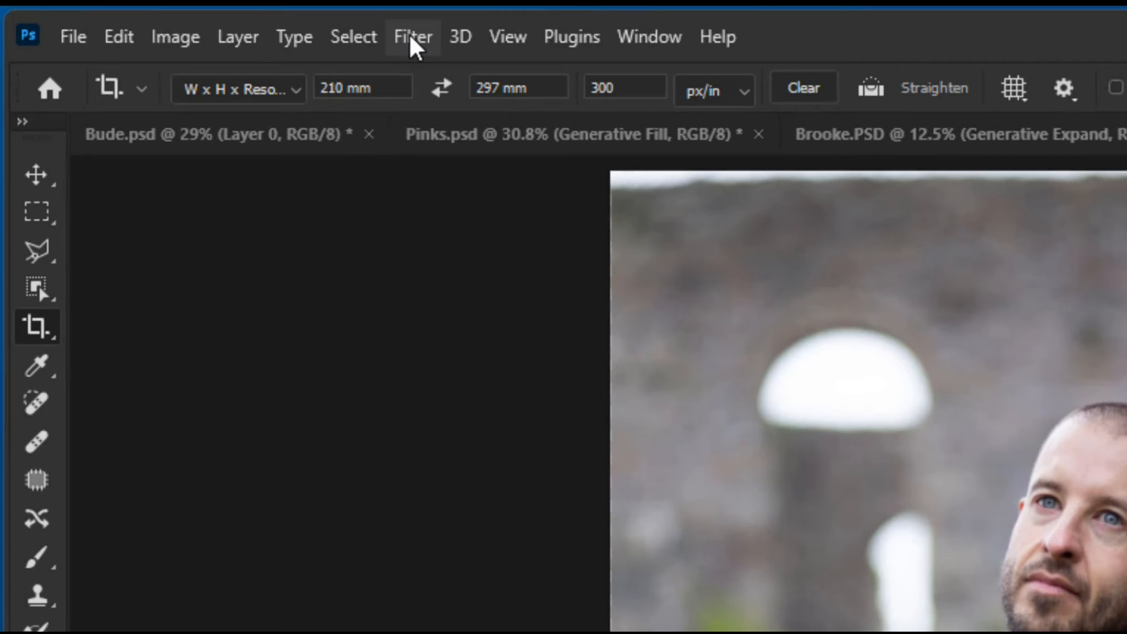
- Select the seated man as the subject and invert the selection so the background is selected
left_click(370, 34)
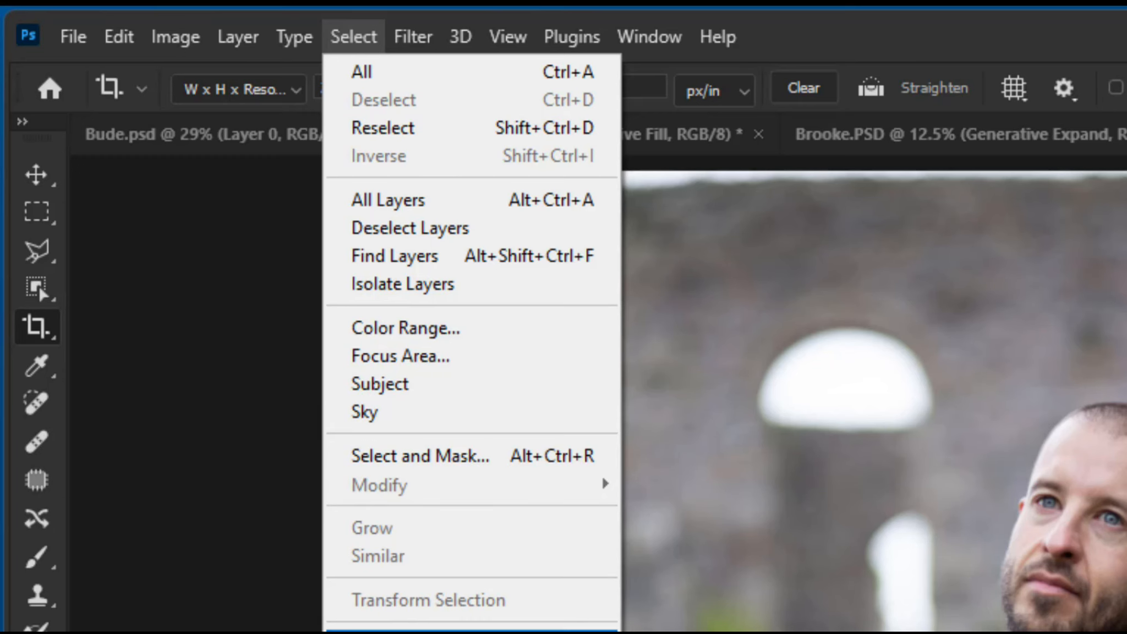
left_click(404, 383)
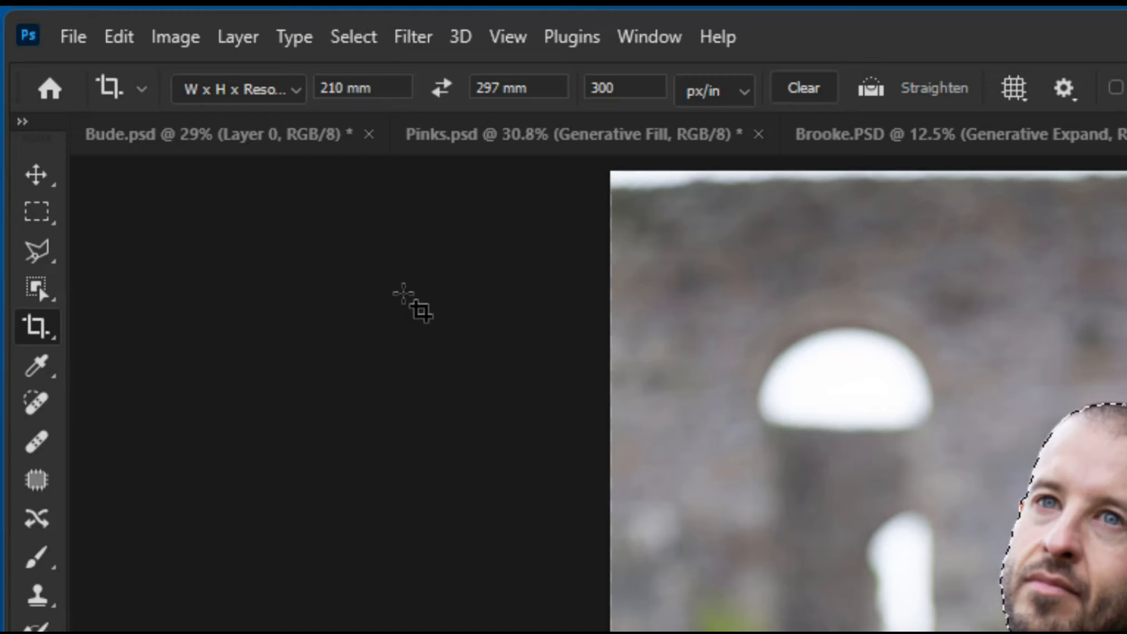
left_click(361, 43)
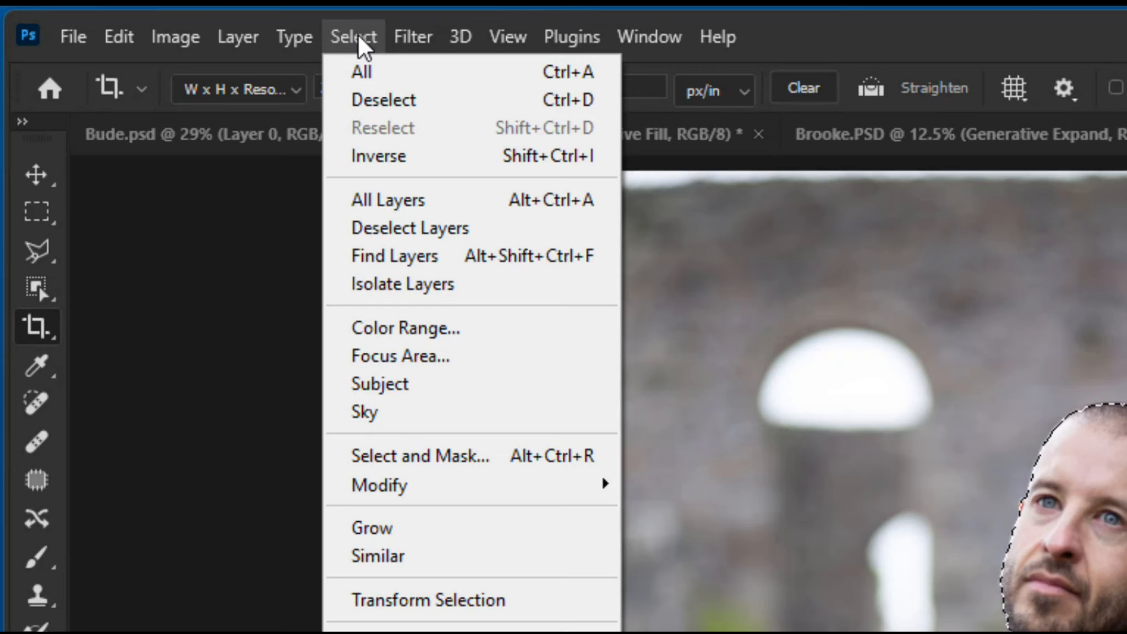
left_click(400, 165)
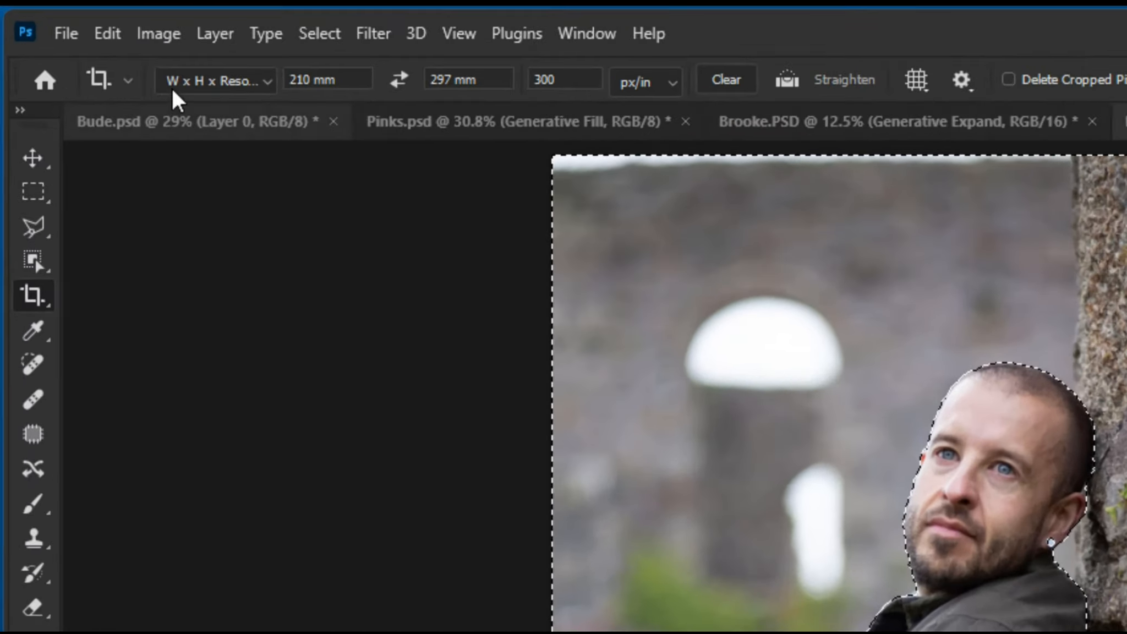
- Replace the selected background using Generative Fill with the prompt "wooden fence"
left_click(70, 21)
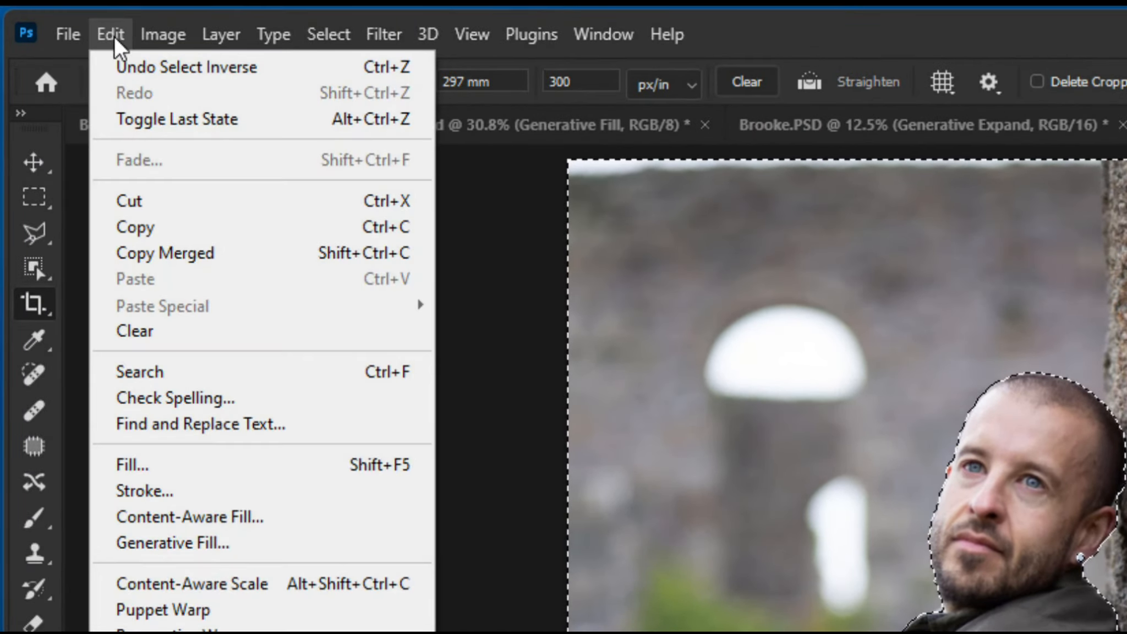
left_click(220, 544)
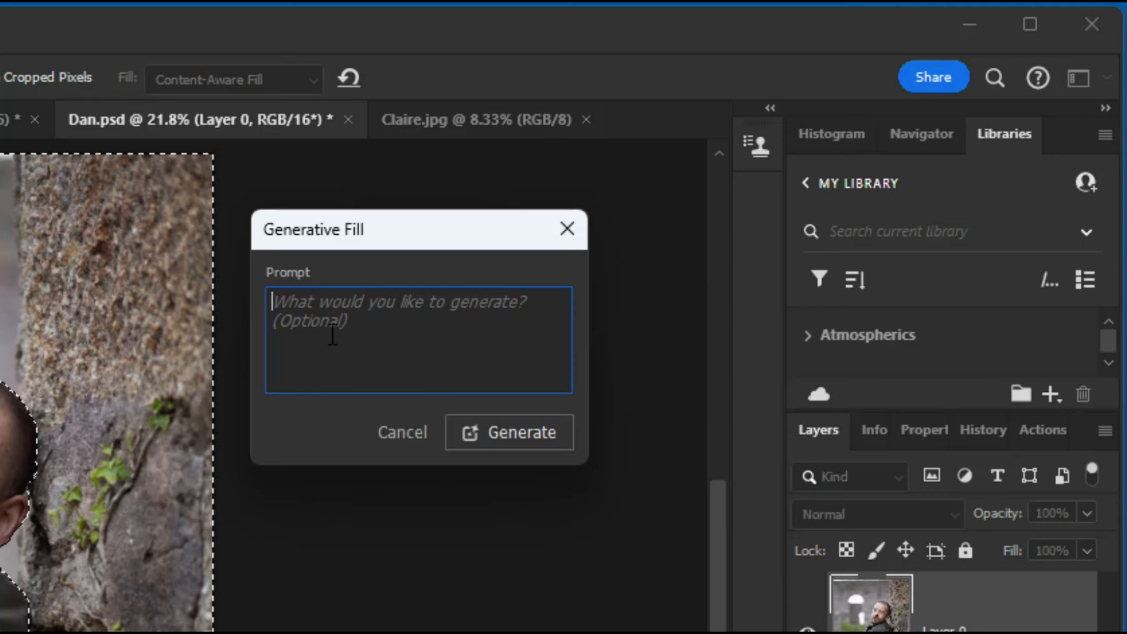
type("wooden")
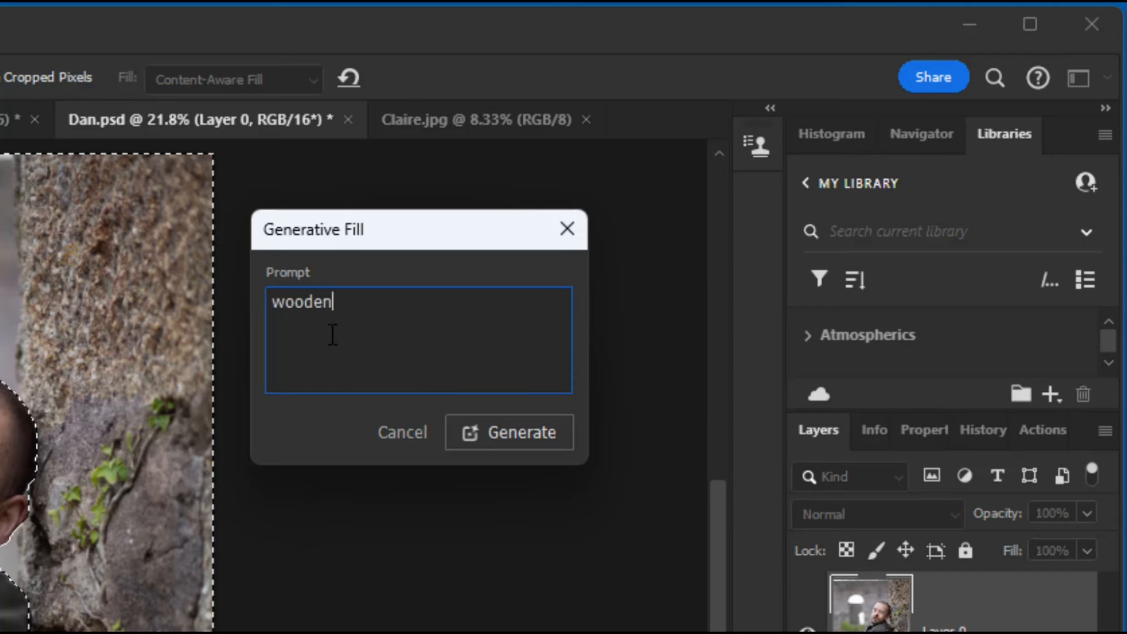
type(" fen")
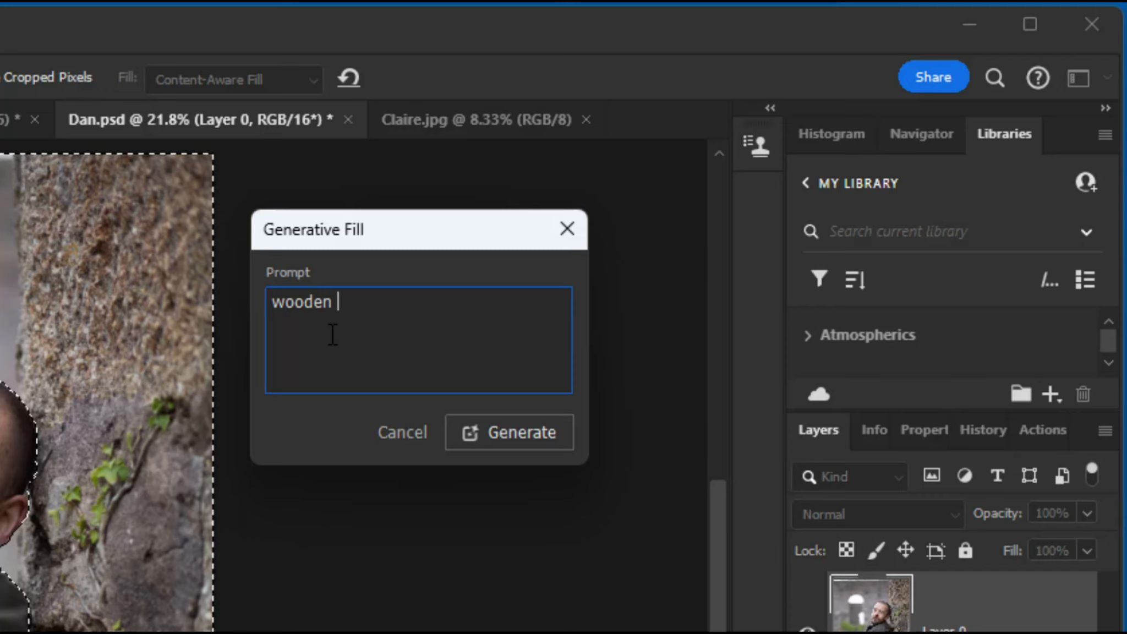
type("ce")
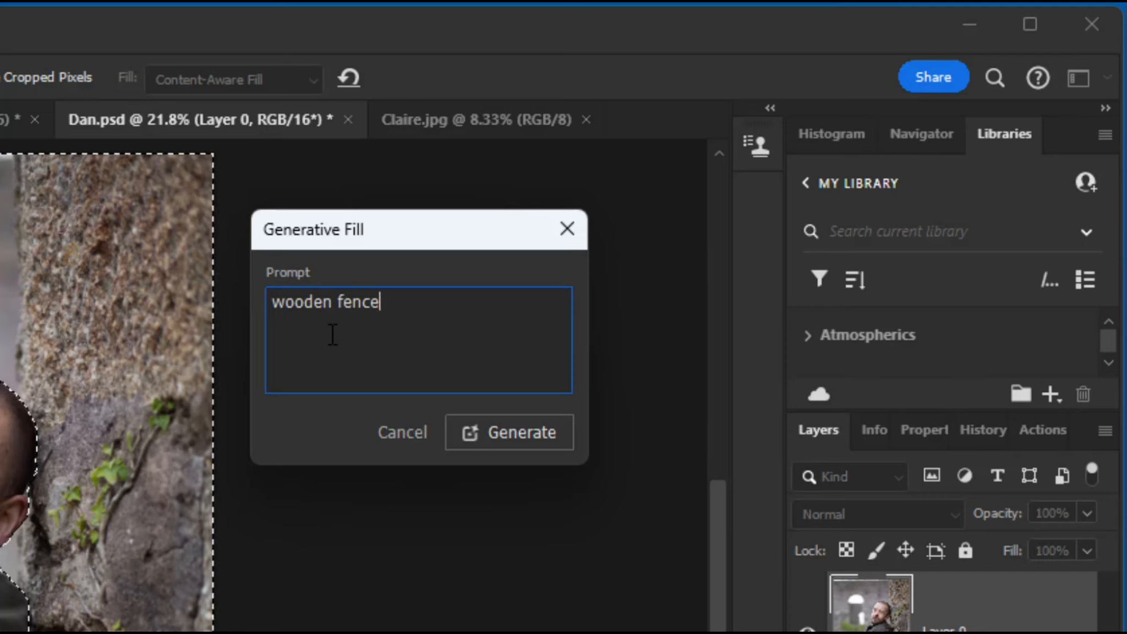
left_click(509, 431)
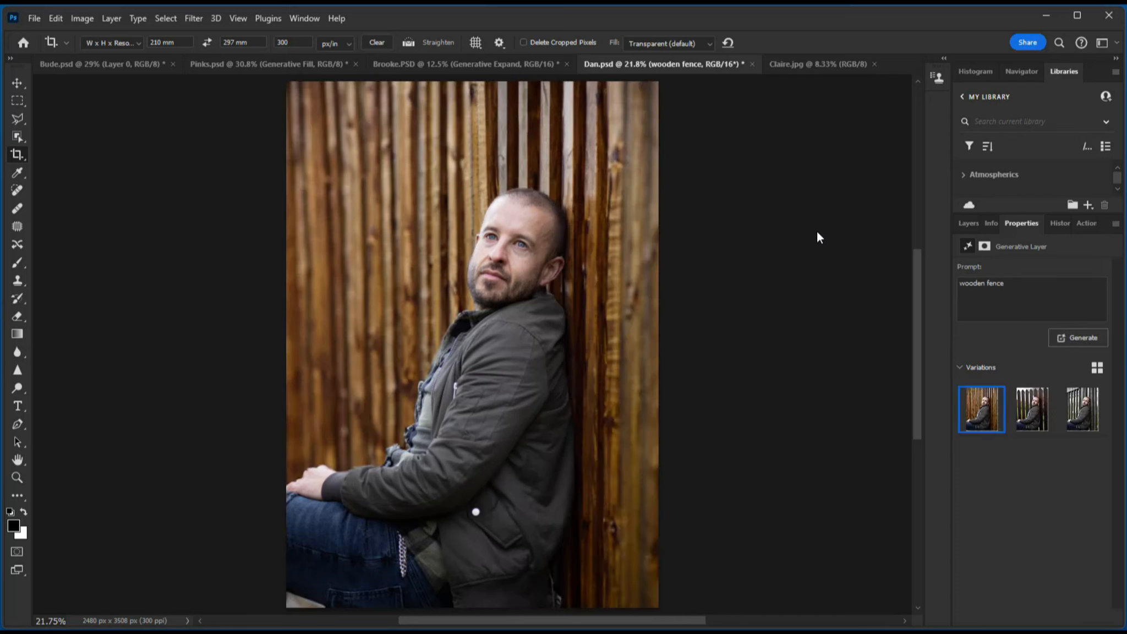
- Browse the wooden fence variations, generate another set from the same prompt, and choose the third new one
left_click(1032, 410)
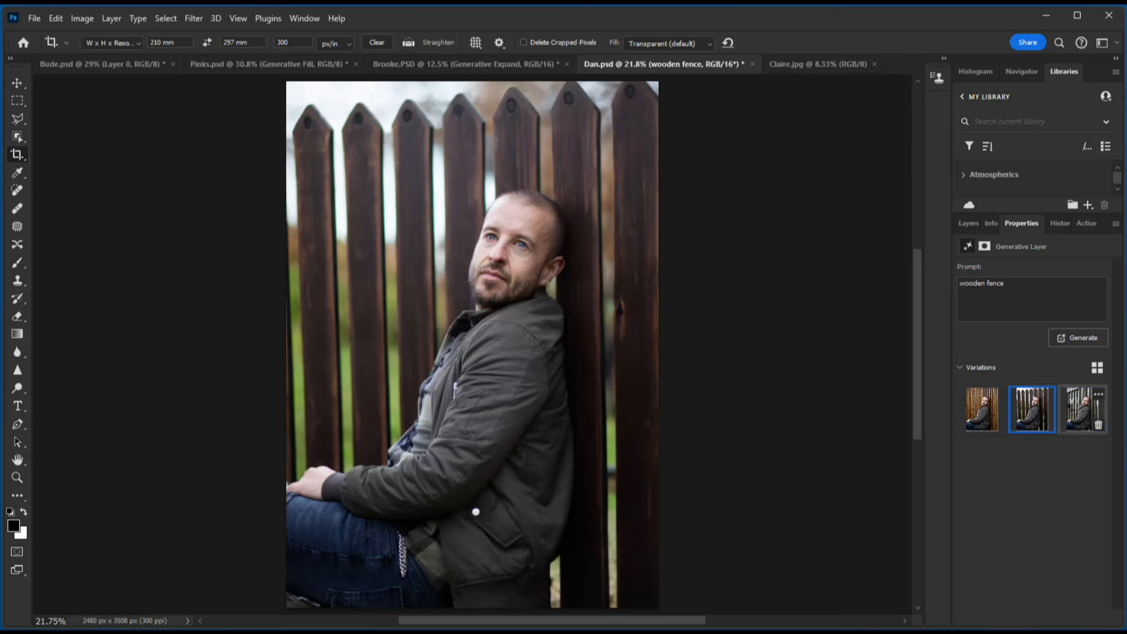
left_click(1073, 406)
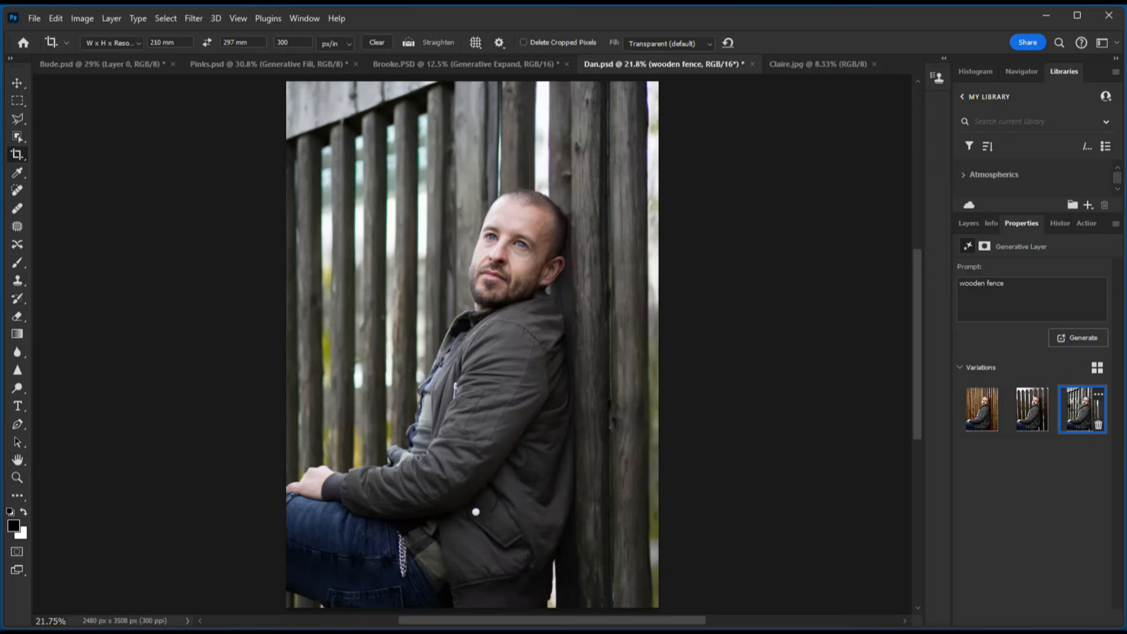
left_click(1081, 338)
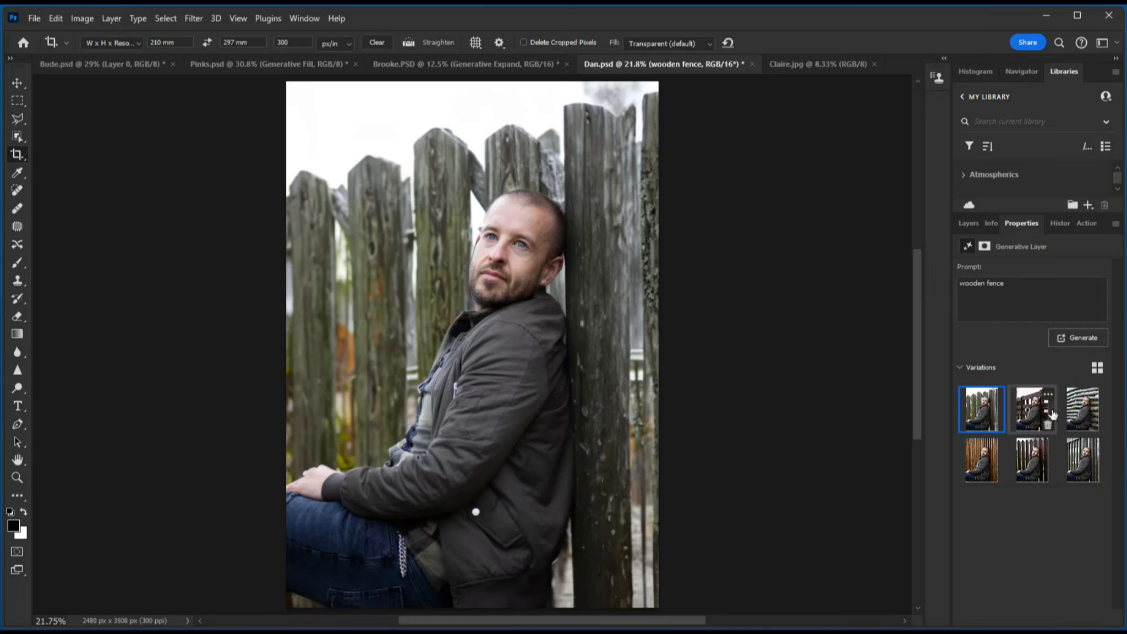
left_click(1031, 408)
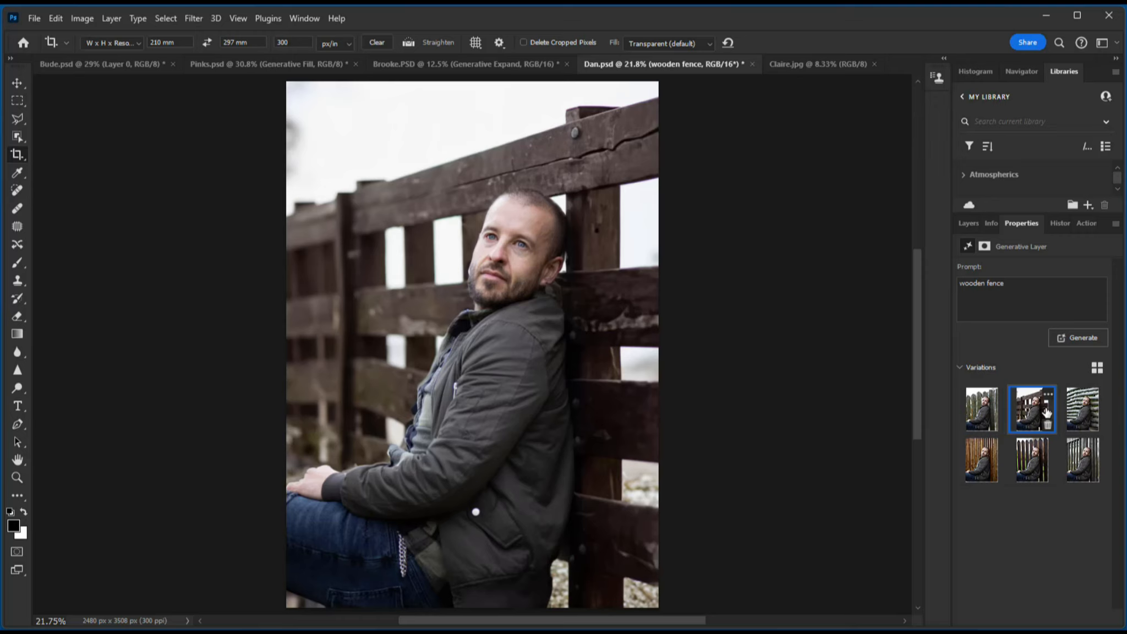
left_click(1082, 409)
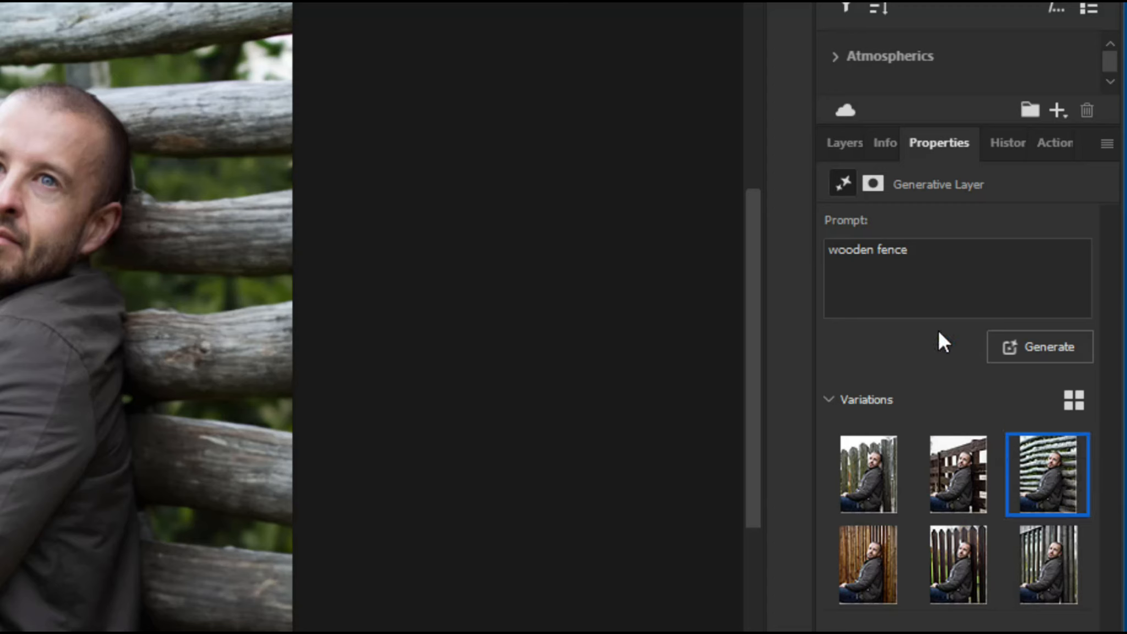
- Generate backgrounds with the prompt changed to "brick wall", compare the new variations, and choose the first one
left_click_drag(930, 257, 801, 254)
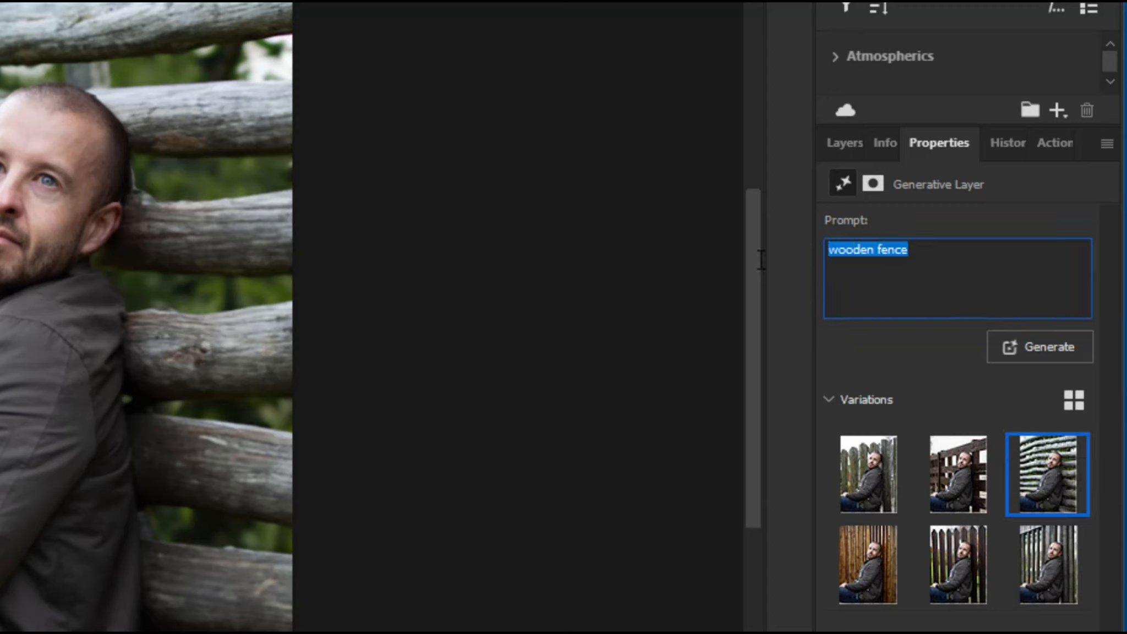
type("brick wall")
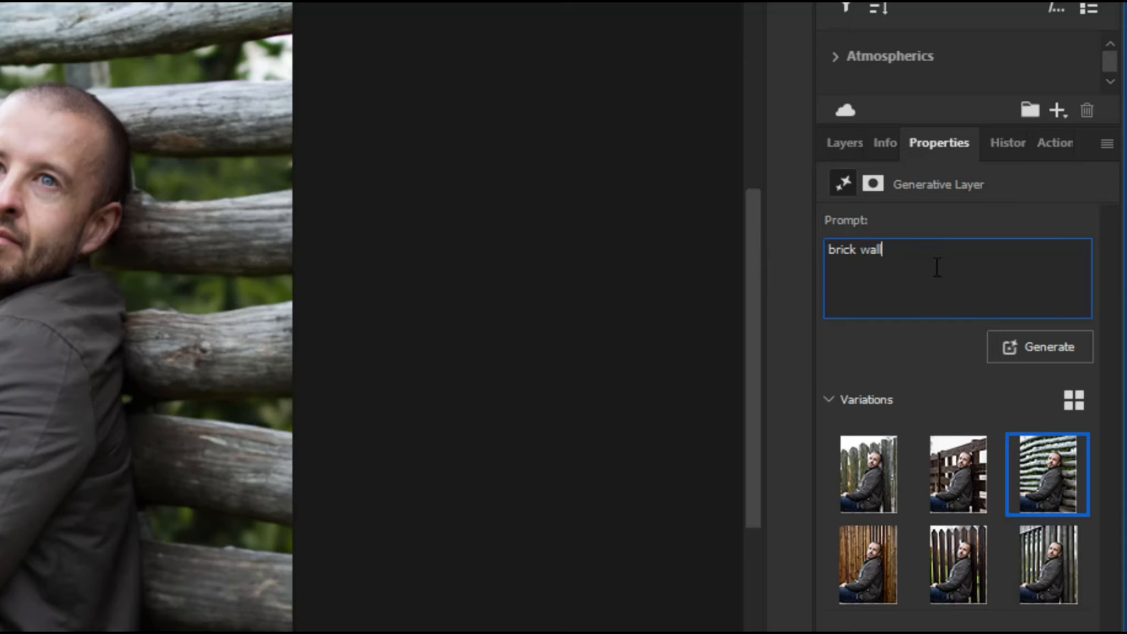
left_click(1041, 344)
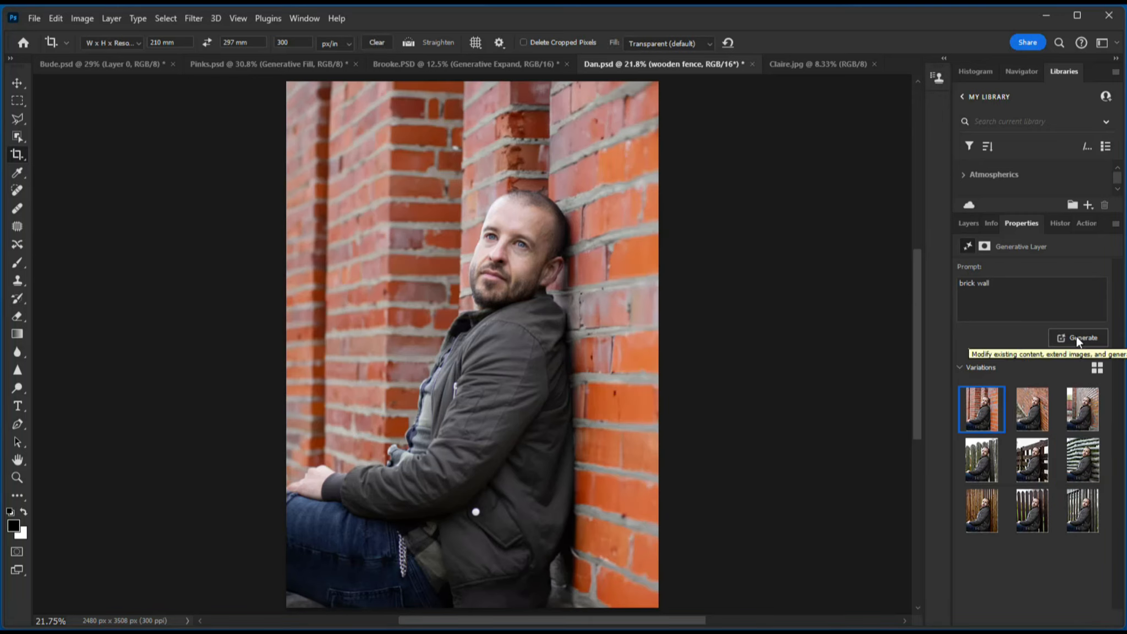
left_click(1027, 408)
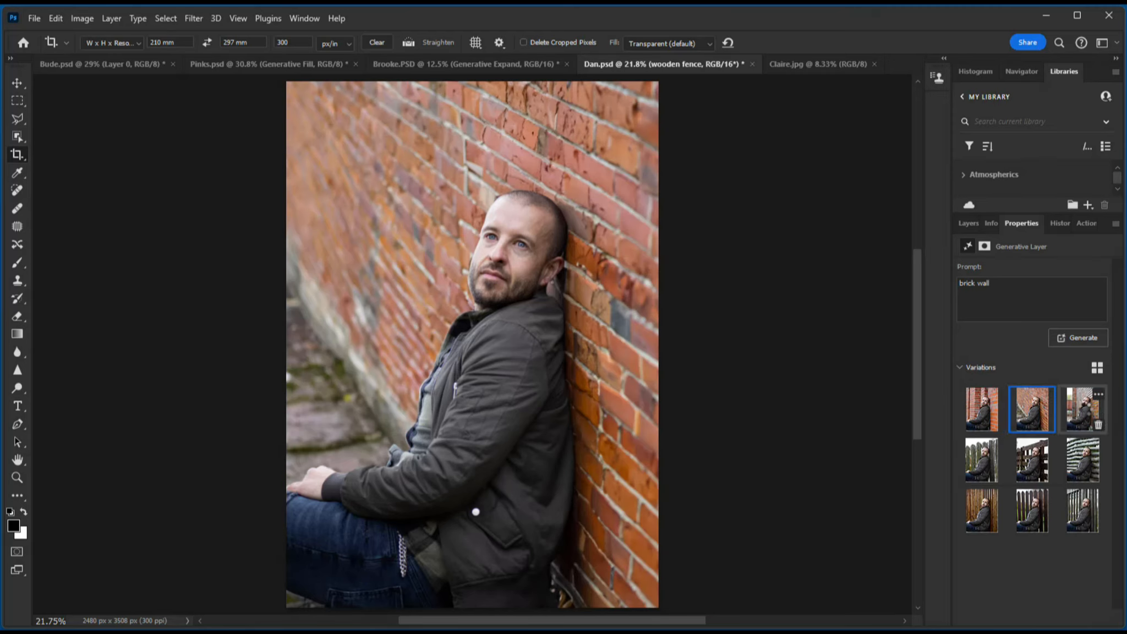
left_click(1082, 408)
left_click(981, 408)
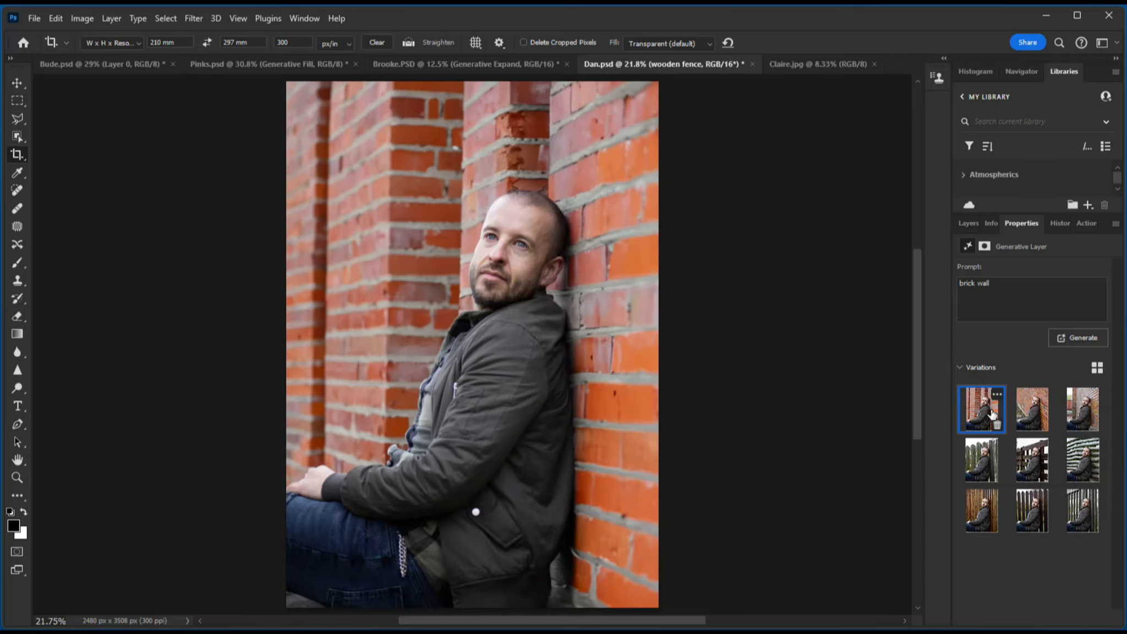
- Change the generative layer's prompt to "urban art" and generate new background variations
left_click_drag(996, 285, 958, 283)
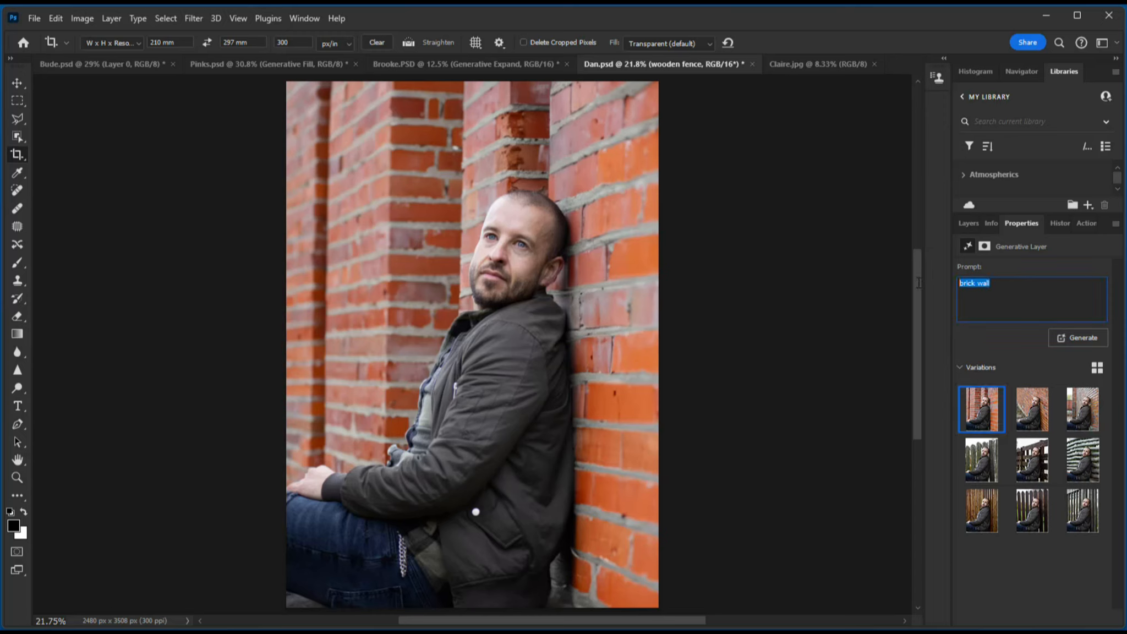
type("ur")
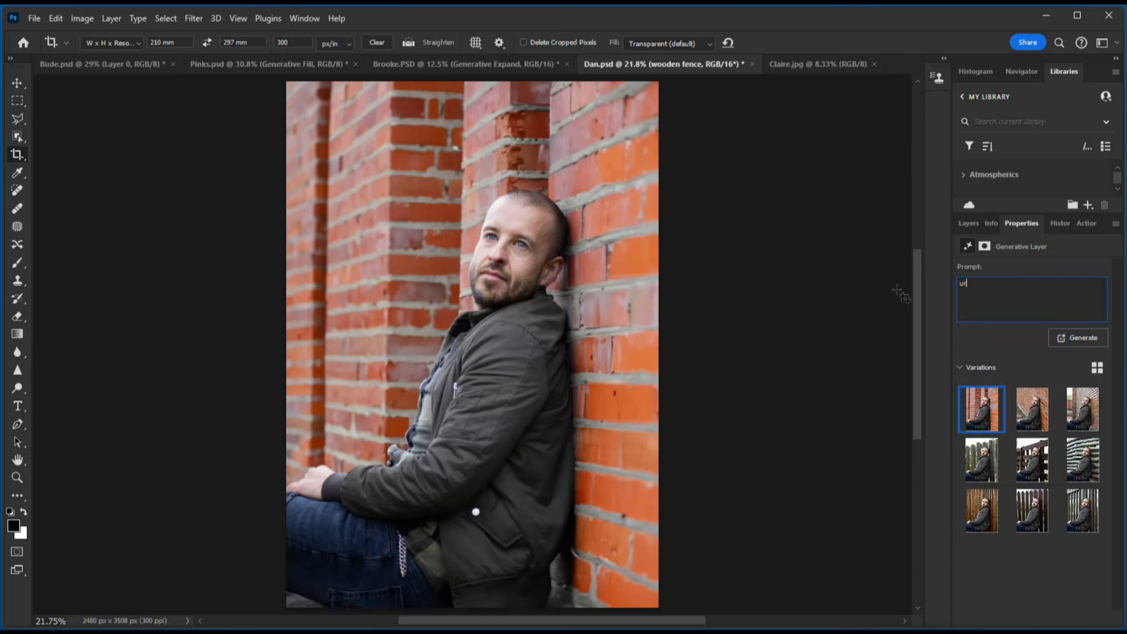
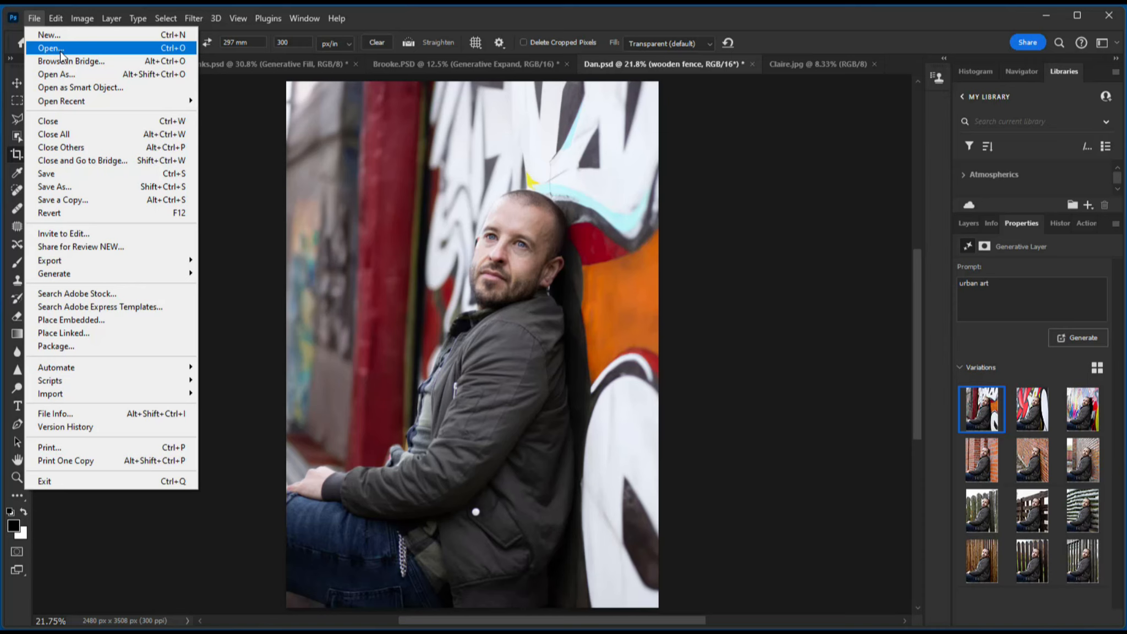
- Open Sarah.PSD and crop it to A4 portrait, 210 by 297 mm at 300 px/in
left_click(61, 51)
left_click(448, 225)
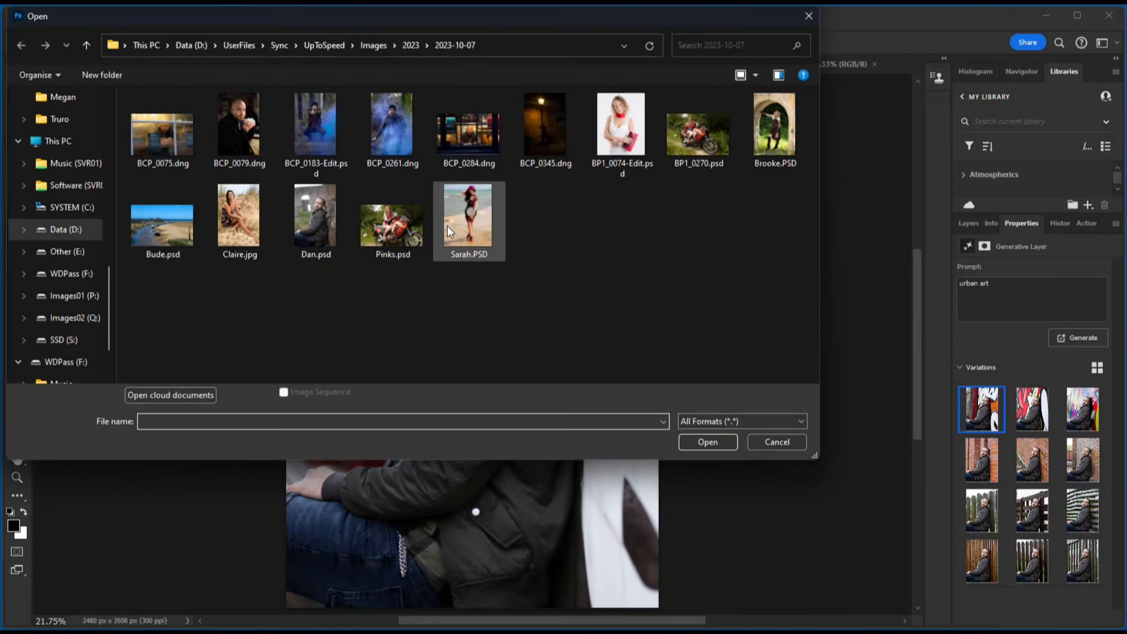
left_click(707, 441)
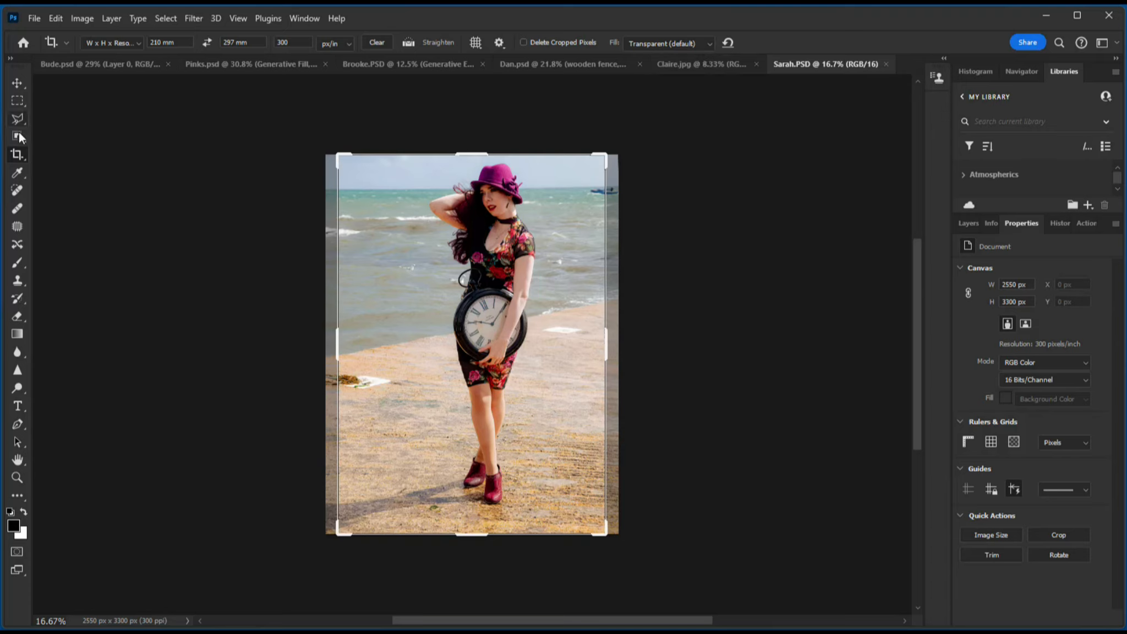
left_click(382, 224)
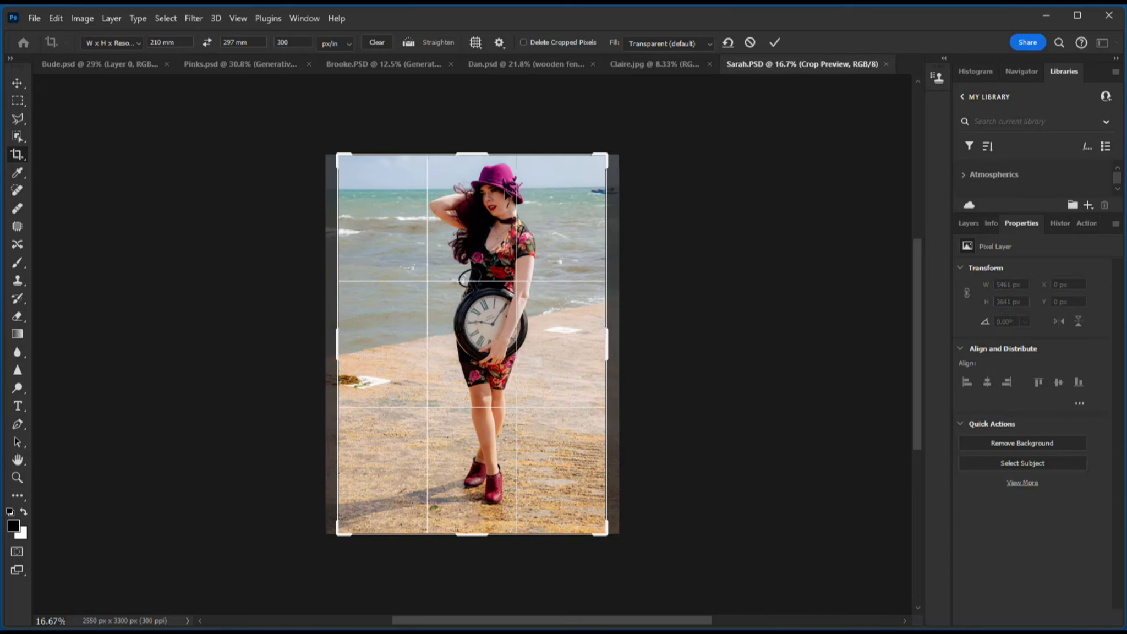
left_click(775, 43)
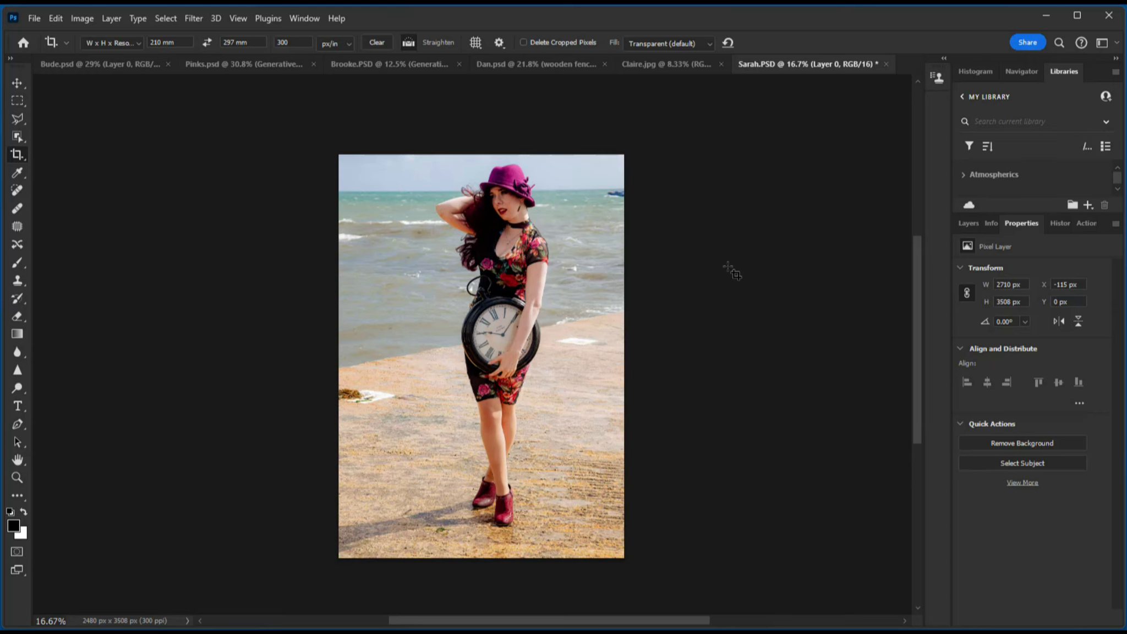
- Outline a polygonal selection around the woman's lower legs and both red boots, including some surrounding ground
key("ctrl+plus")
key("ctrl+plus")
key("ctrl+plus")
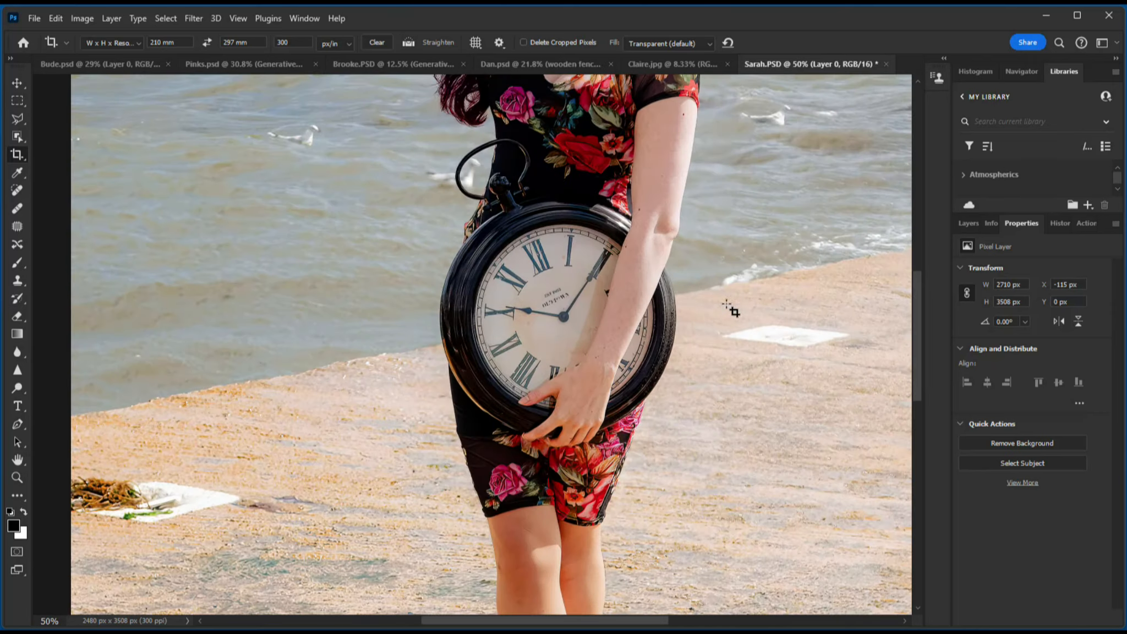
left_click_drag(691, 483, 651, 121)
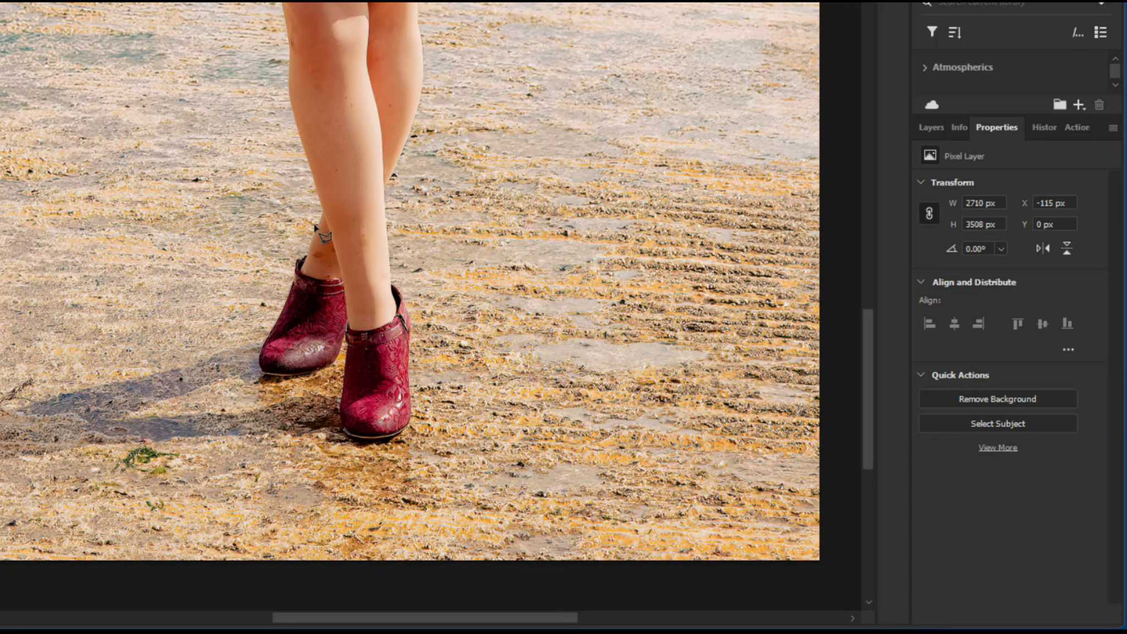
left_click(427, 191)
left_click(222, 193)
left_click(275, 482)
left_click(443, 510)
left_click(490, 435)
left_click(427, 191)
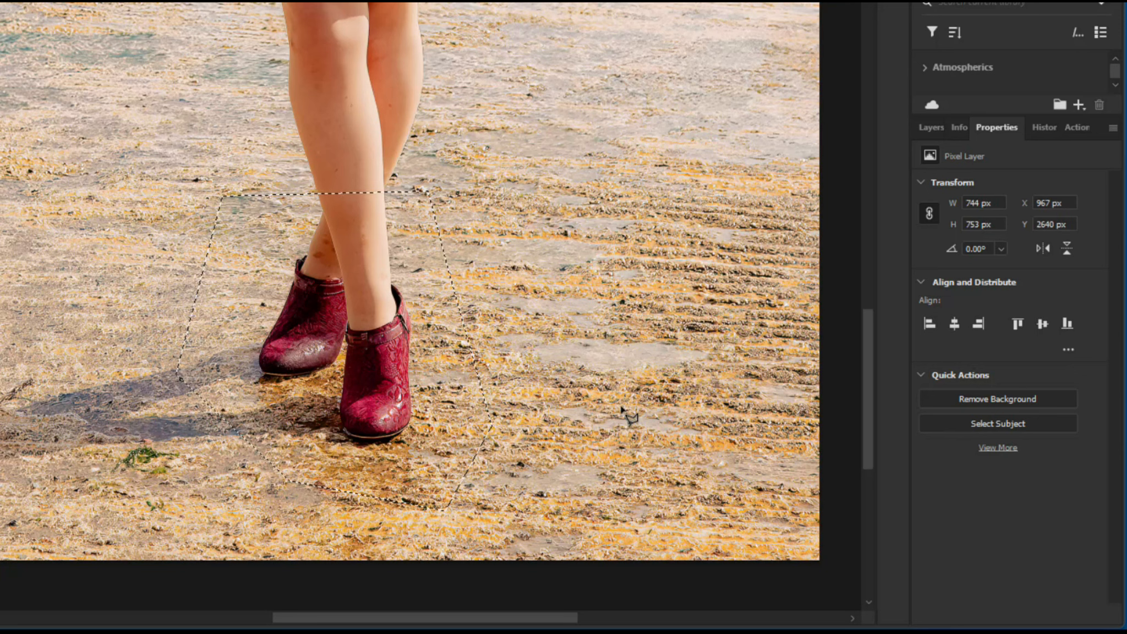
- Replace the selected footwear using Generative Fill with the prompt "black boots"
right_click(358, 263)
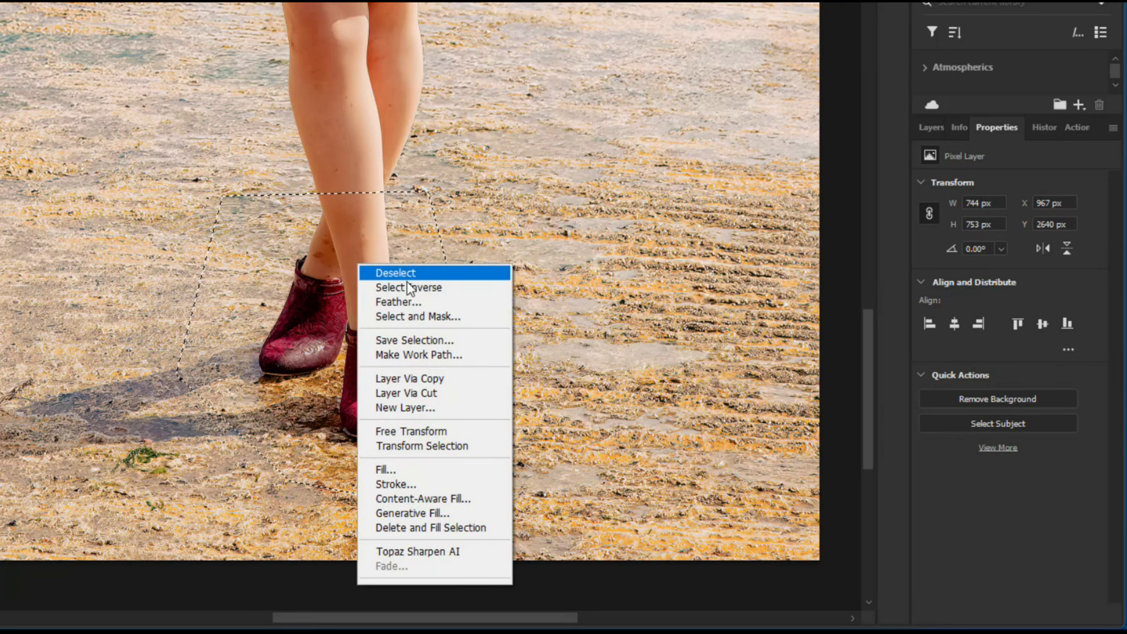
left_click(430, 510)
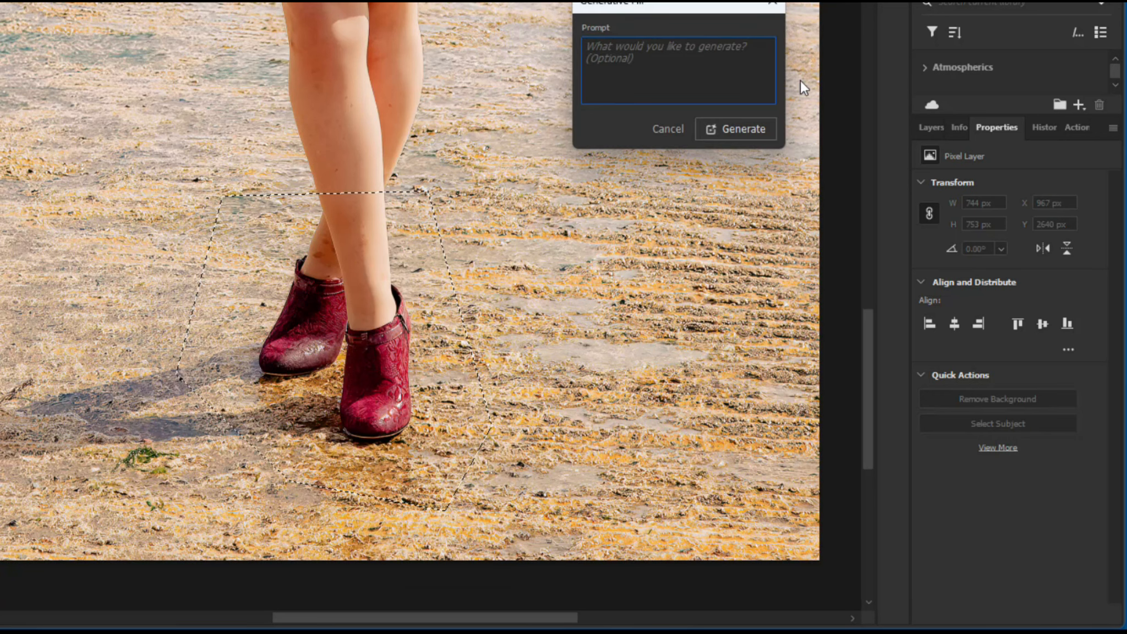
type("b")
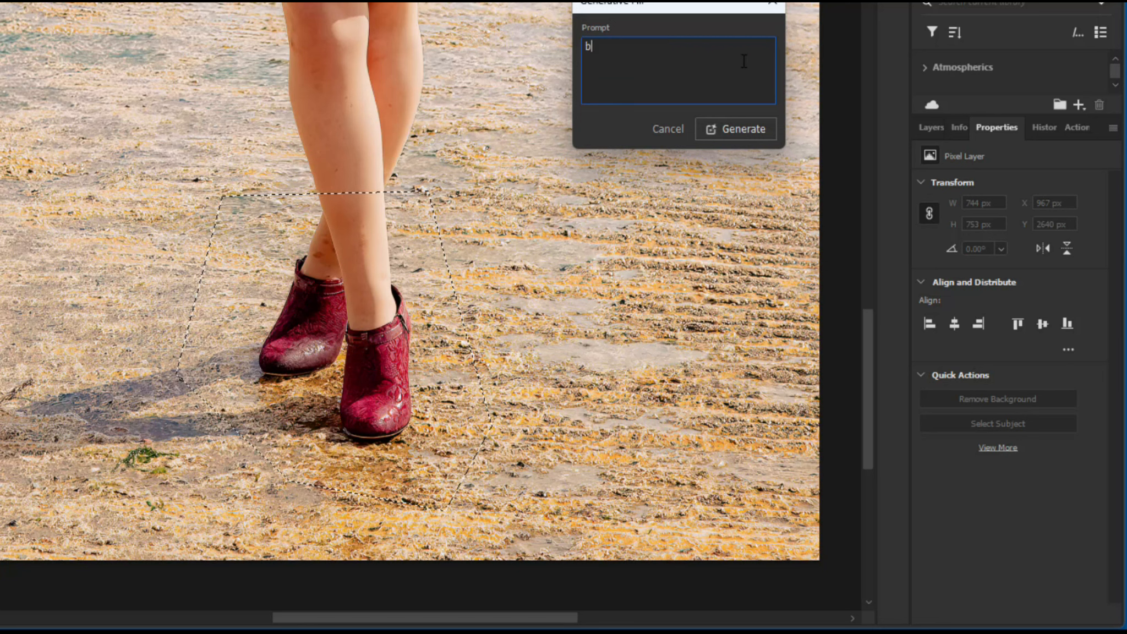
type("lack boots")
left_click(738, 132)
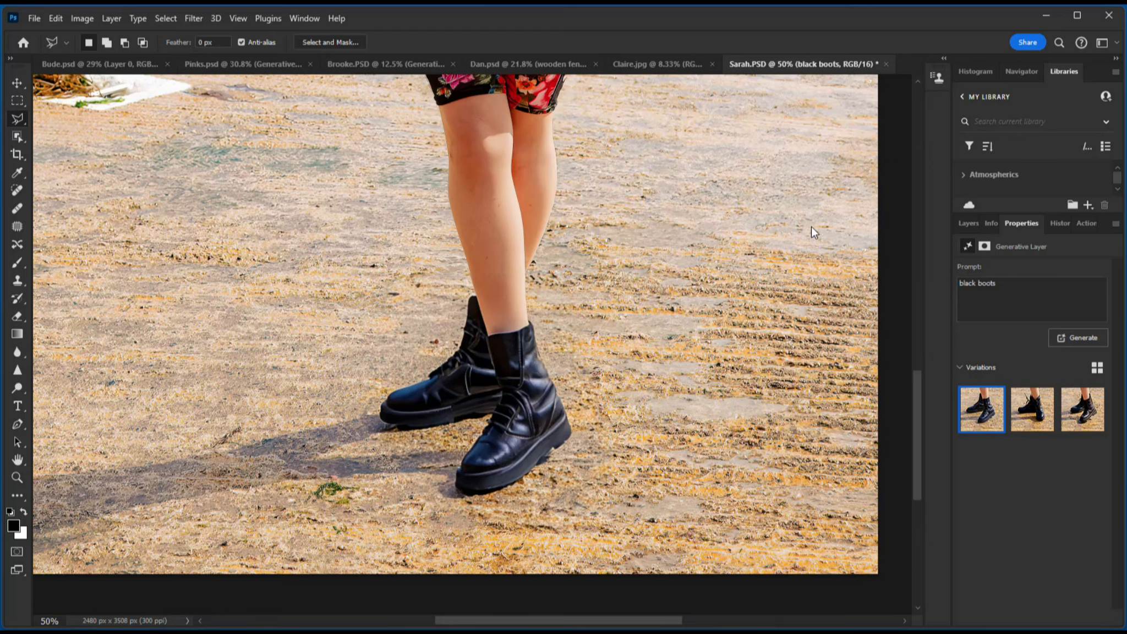
- Compare the black boots variations and choose the second one
left_click(1031, 423)
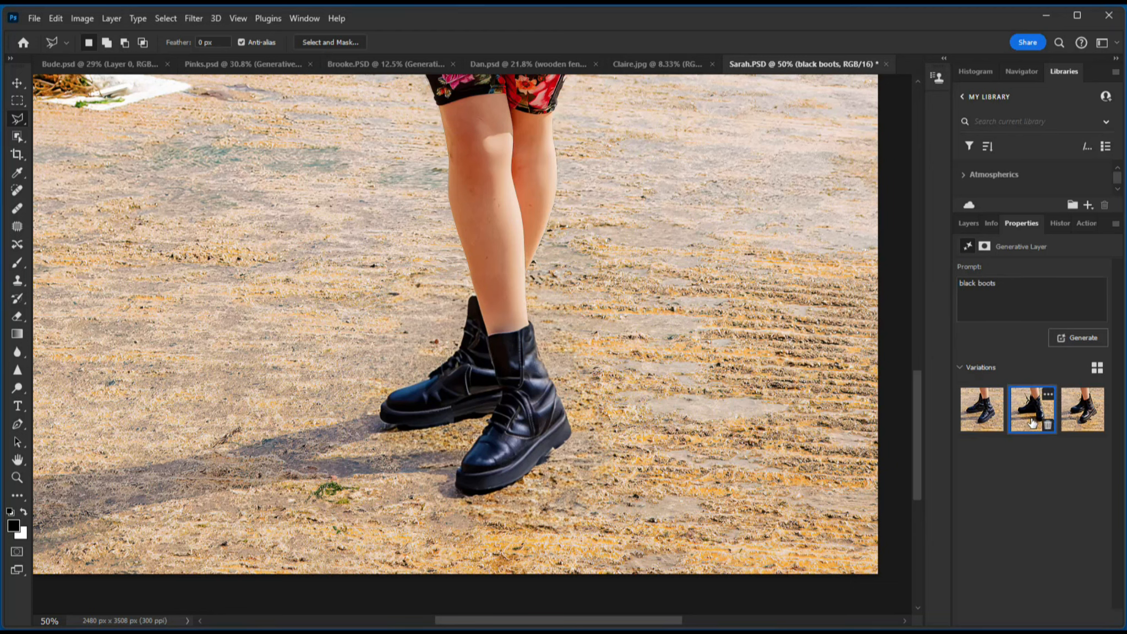
left_click(1075, 412)
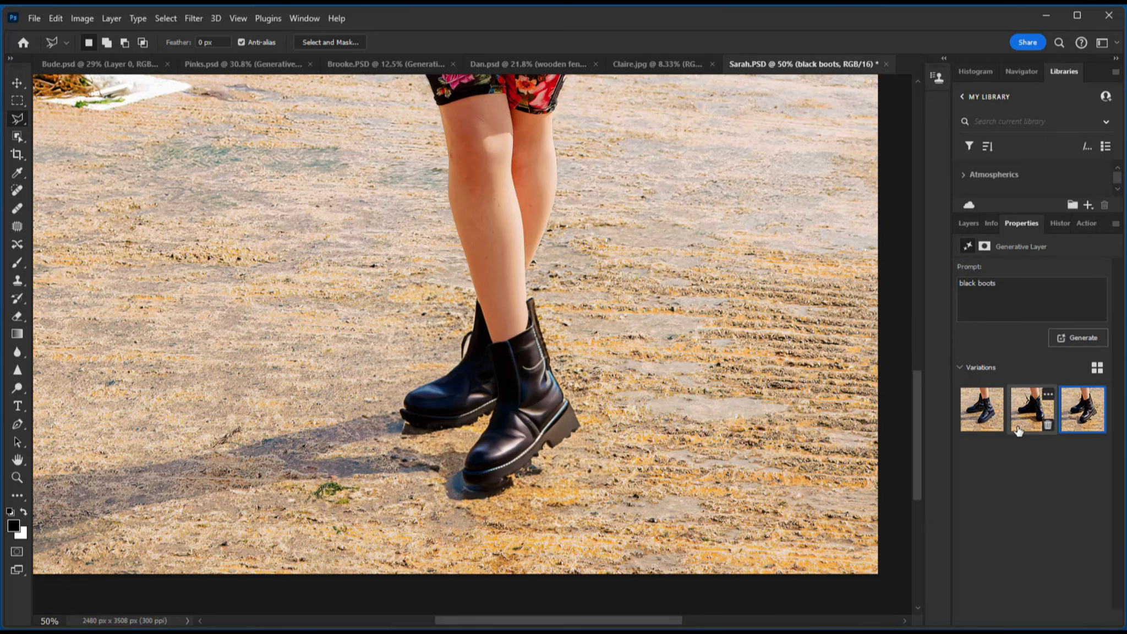
left_click(969, 421)
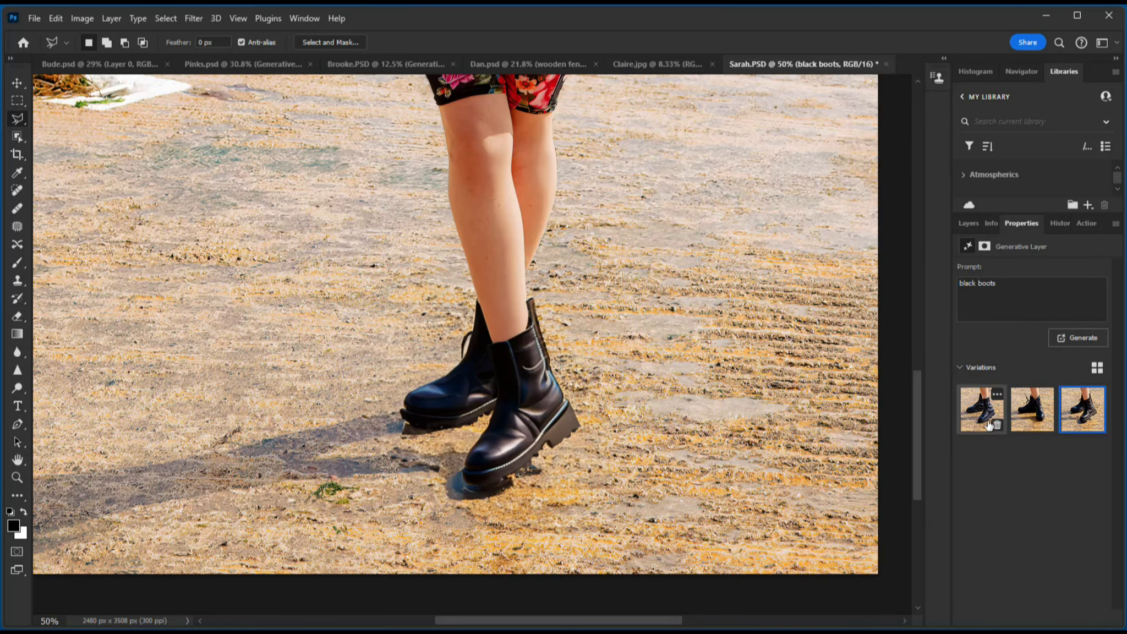
left_click(1027, 406)
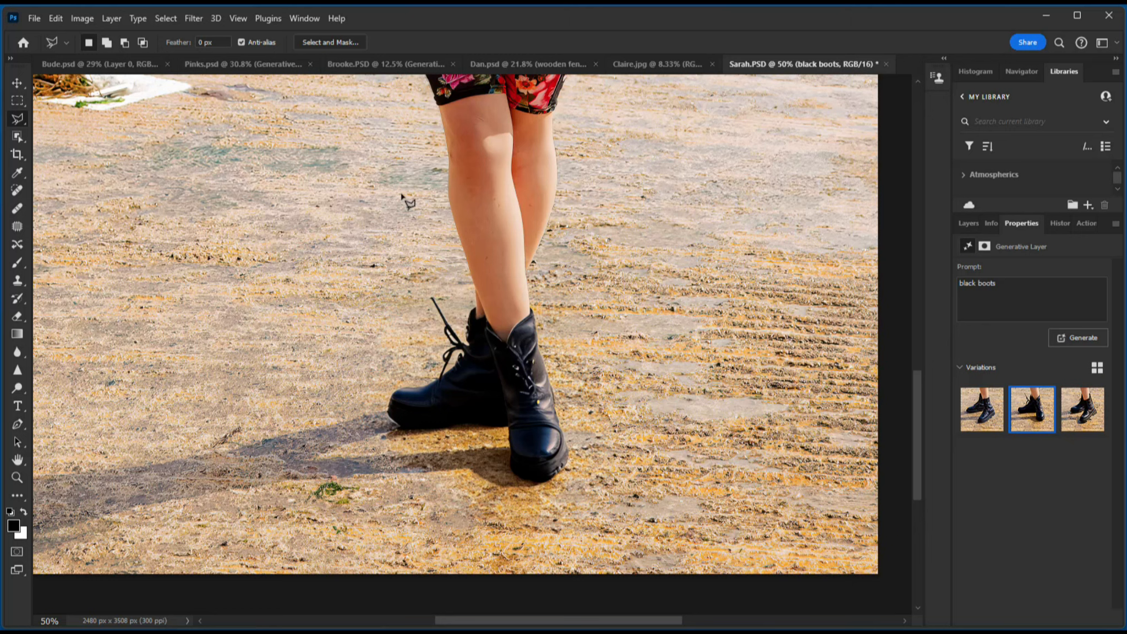
- In Brooke.PSD, outline a long blade-shaped polygonal selection from the woman's lowered gloved hand up to the stone pillar
left_click(355, 66)
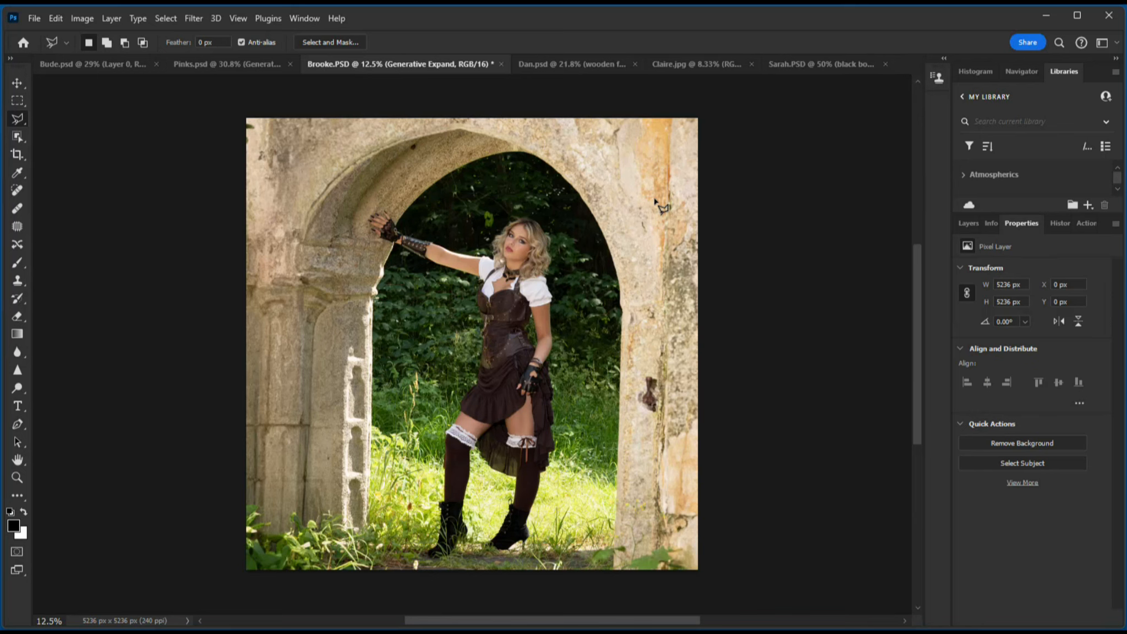
key("ctrl+plus")
key("ctrl+plus")
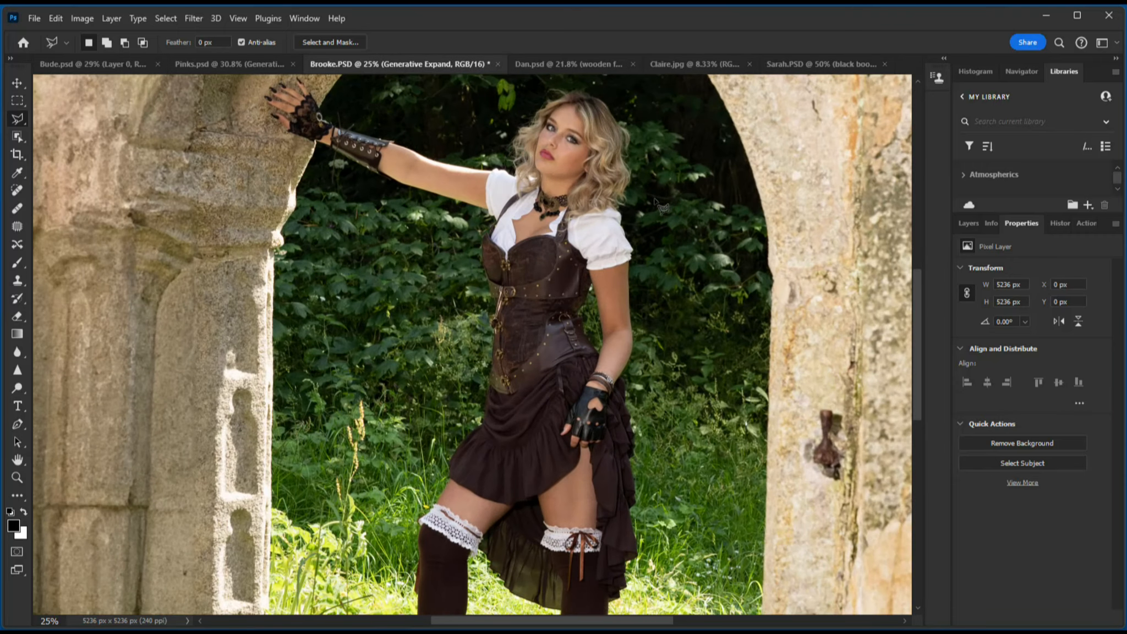
key("ctrl+plus")
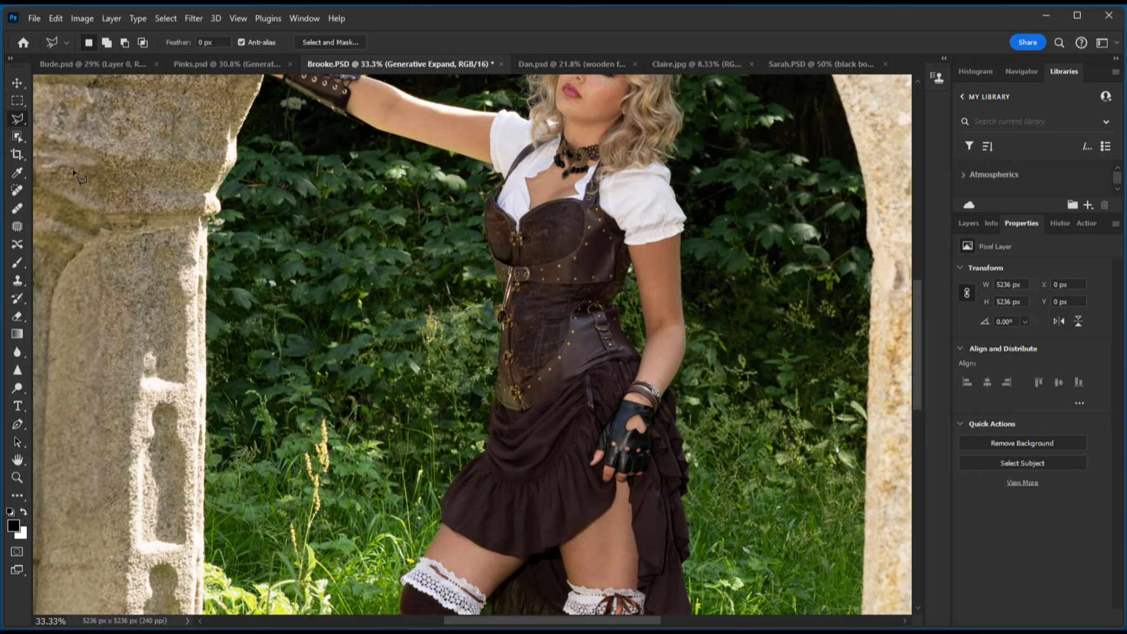
left_click(651, 444)
left_click(673, 459)
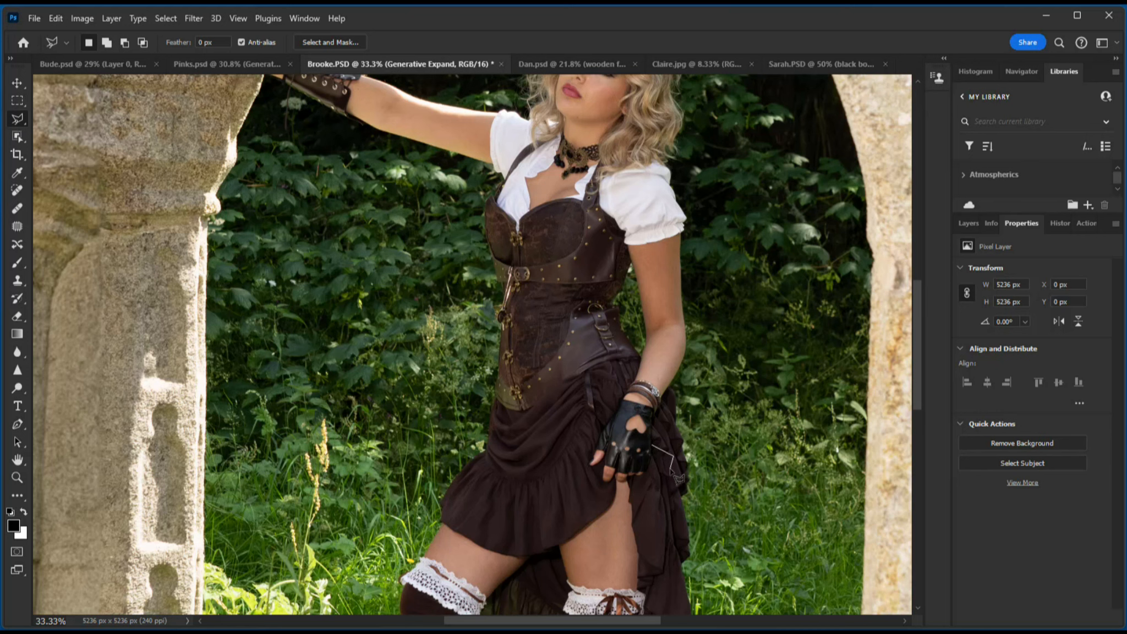
left_click(670, 472)
left_click(294, 333)
left_click(213, 215)
left_click(174, 154)
left_click(174, 120)
left_click(237, 145)
left_click(672, 459)
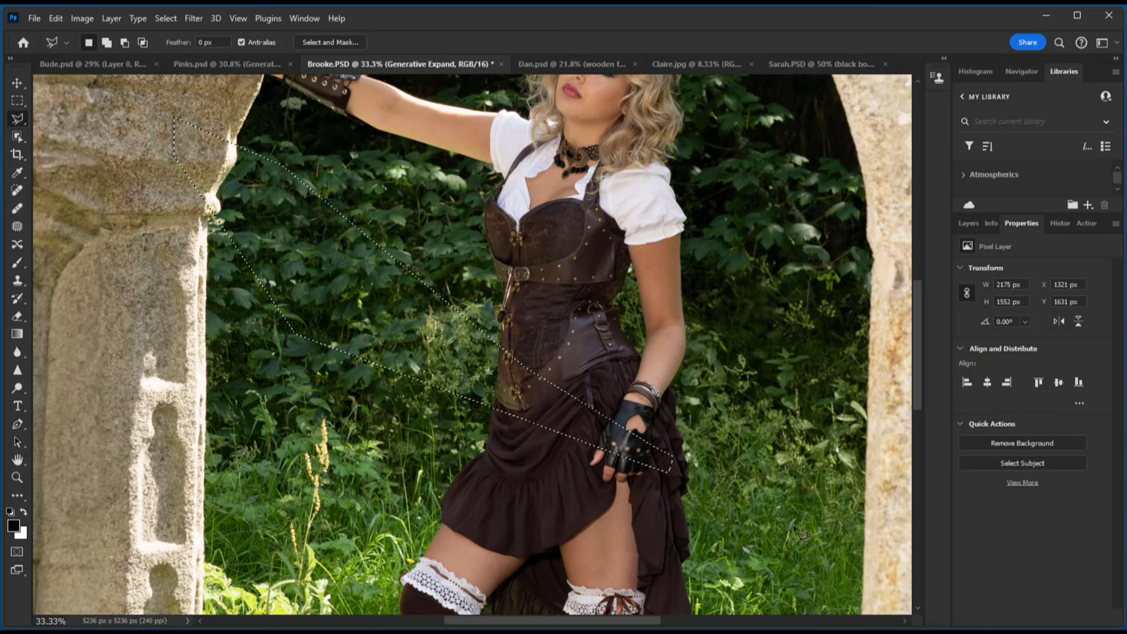
- Fill the blade-shaped selection using Generative Fill with the prompt "sword"
right_click(408, 328)
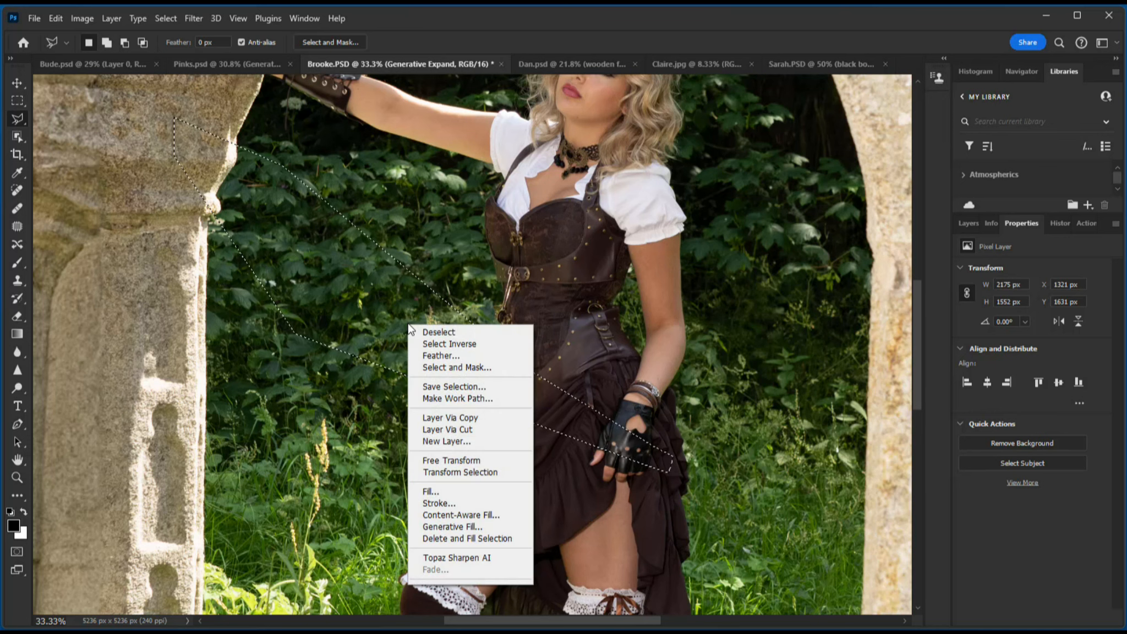
left_click(465, 527)
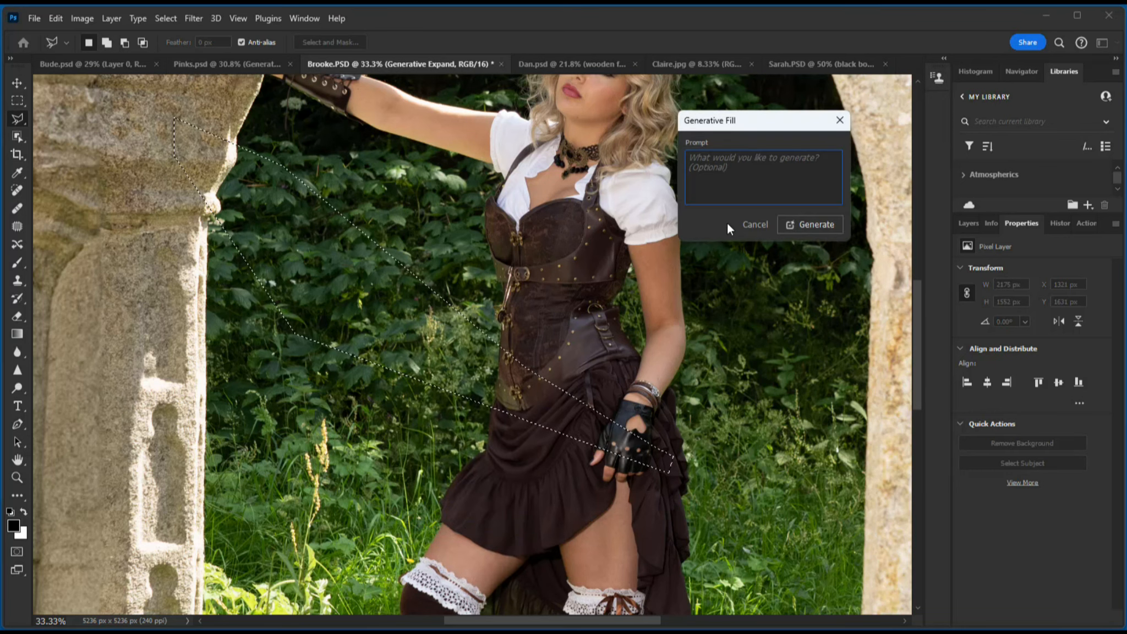
type("sword")
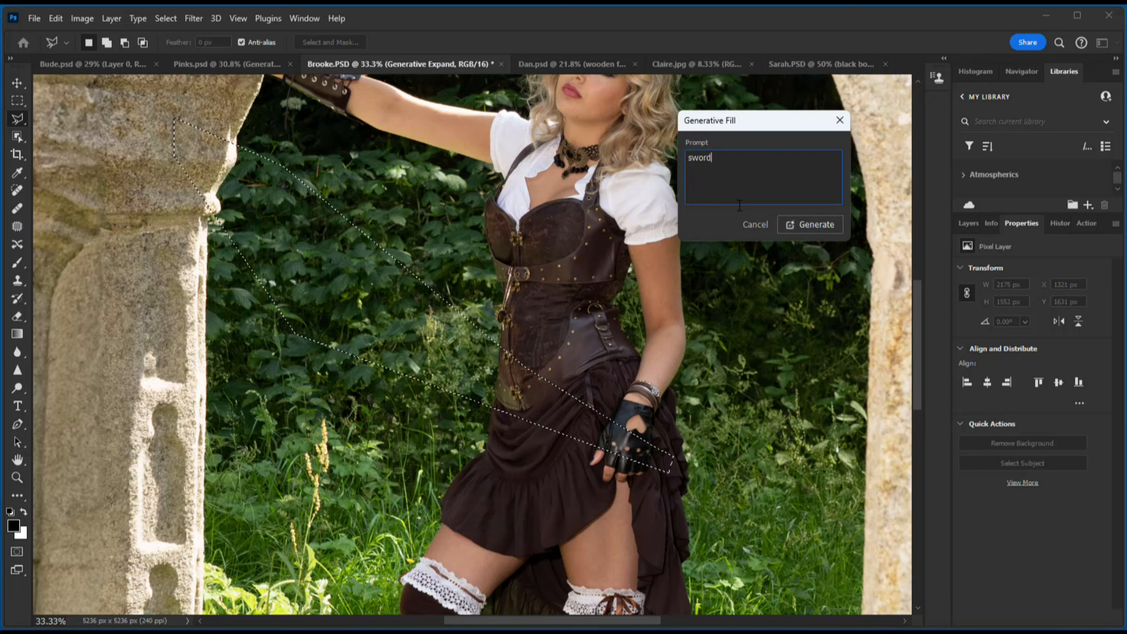
left_click(816, 224)
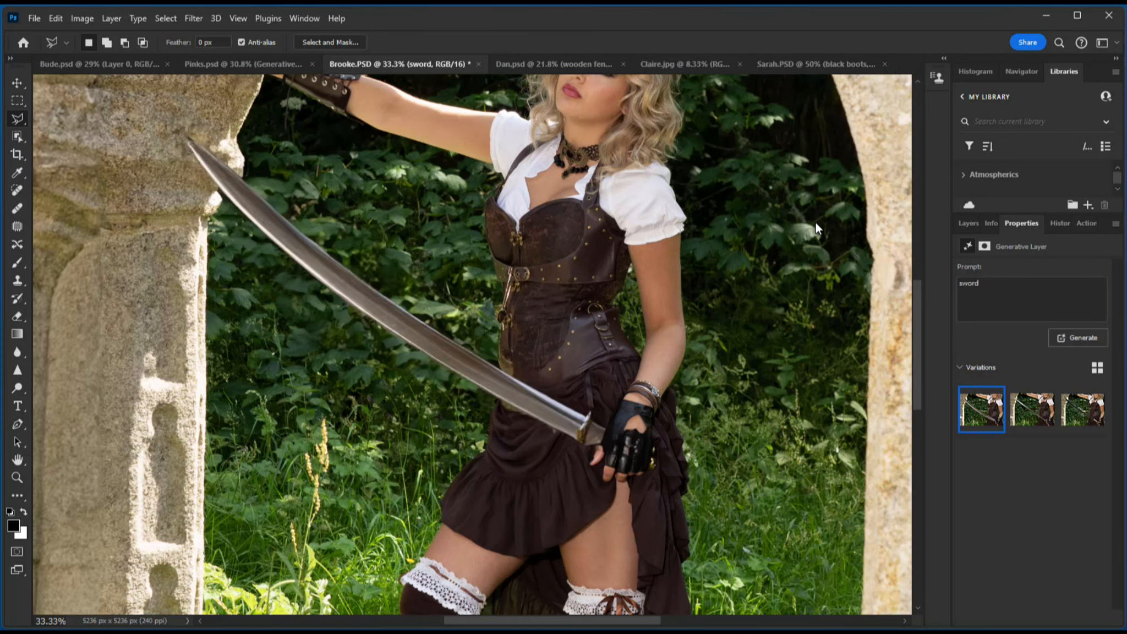
- Compare the sword variations, choose the first one, and view the whole image with it
left_click(1032, 410)
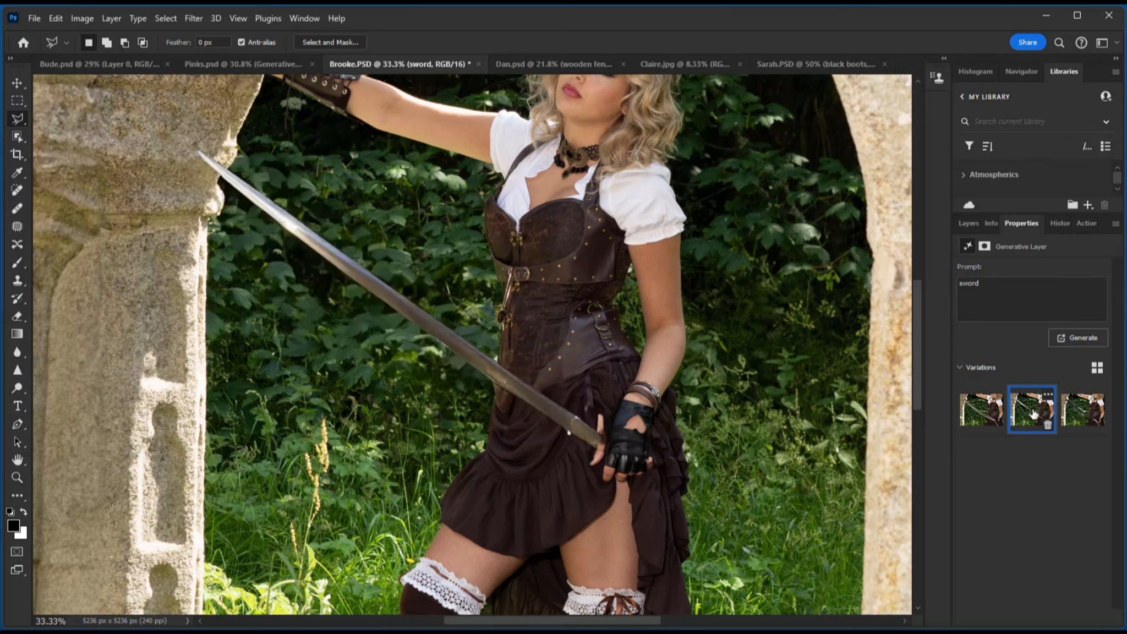
left_click(1082, 410)
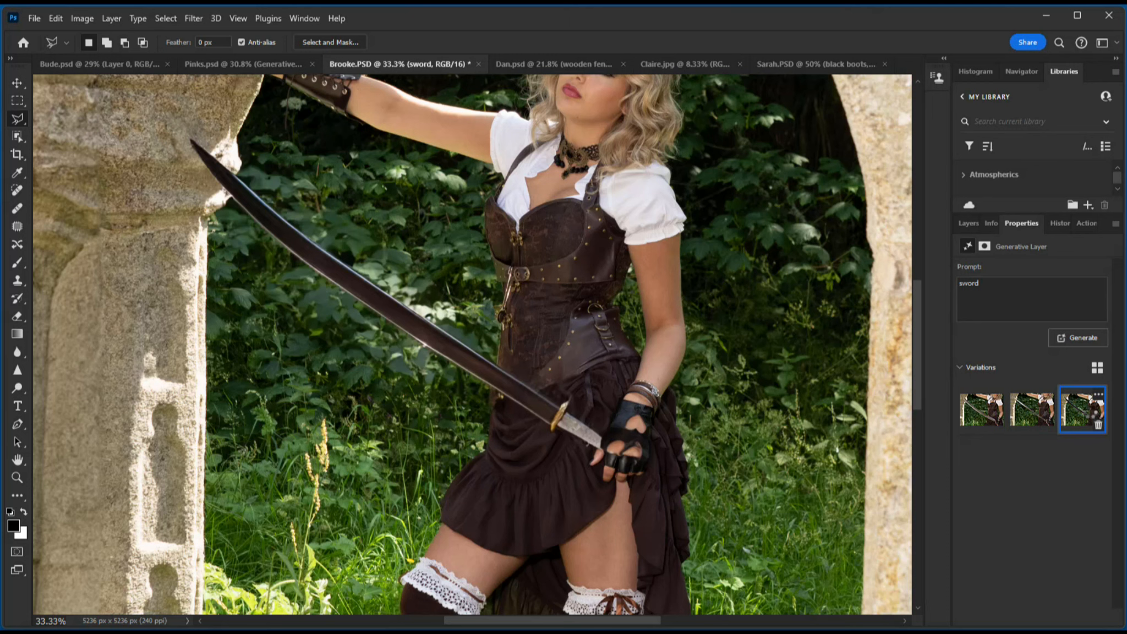
left_click(981, 410)
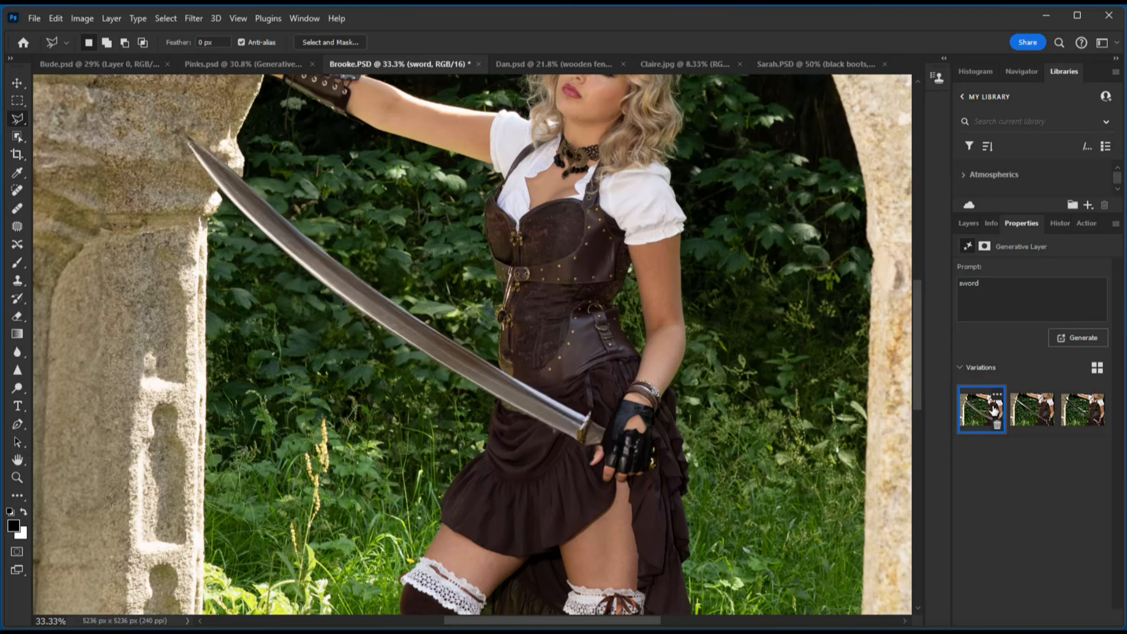
key("ctrl+0")
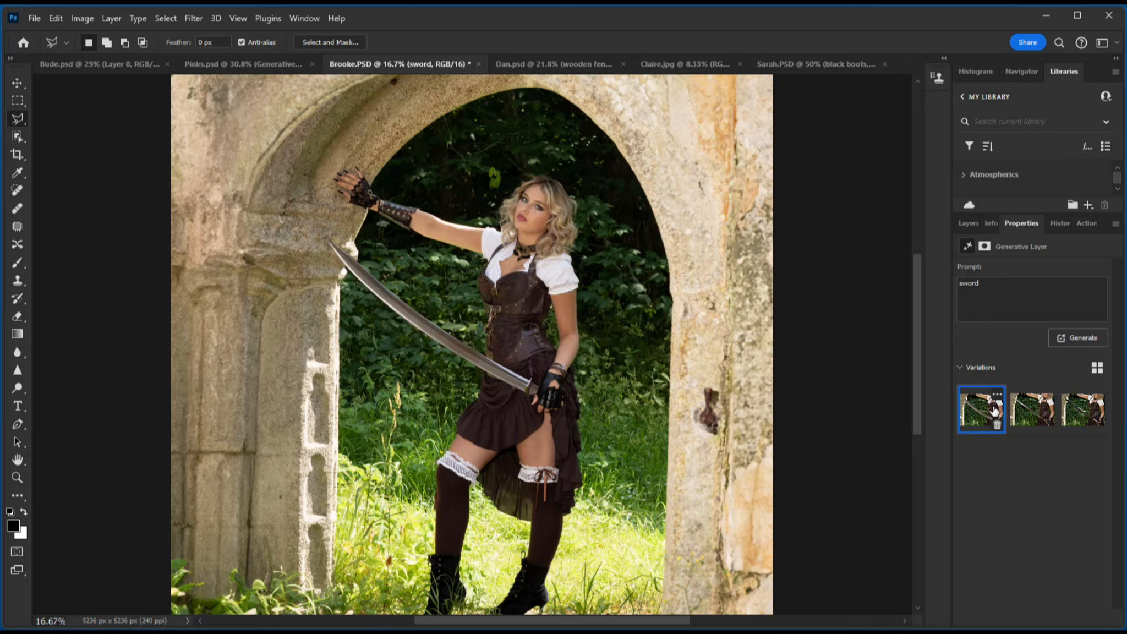
- Switch to Claire.jpg and start a crop with the A4 preset in landscape orientation, 297 by 210 mm
left_click(670, 64)
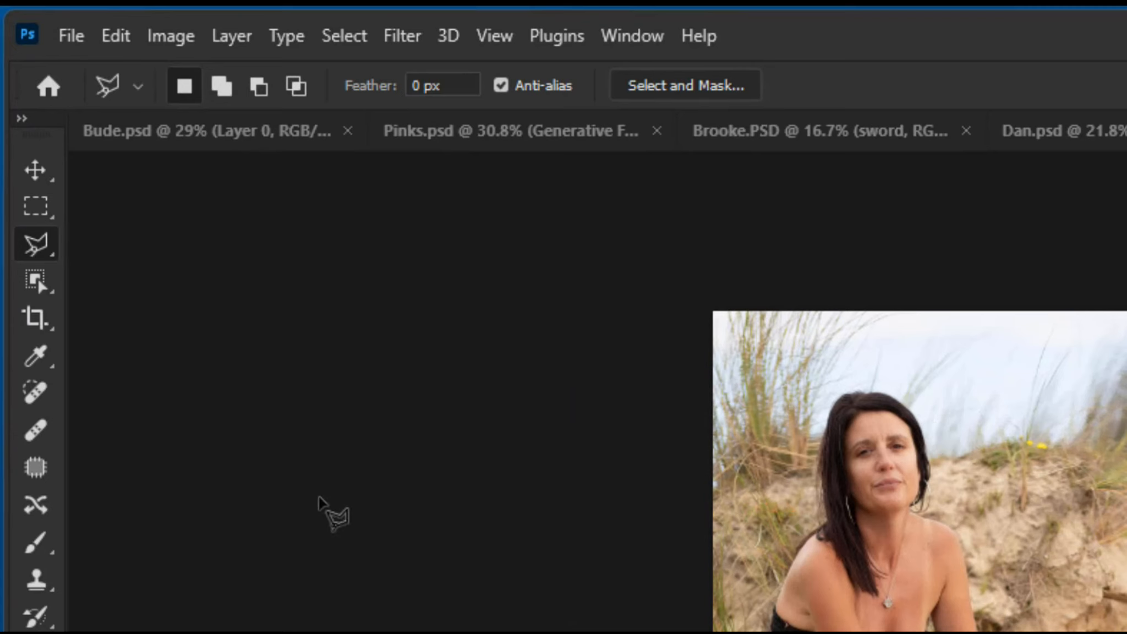
left_click(36, 325)
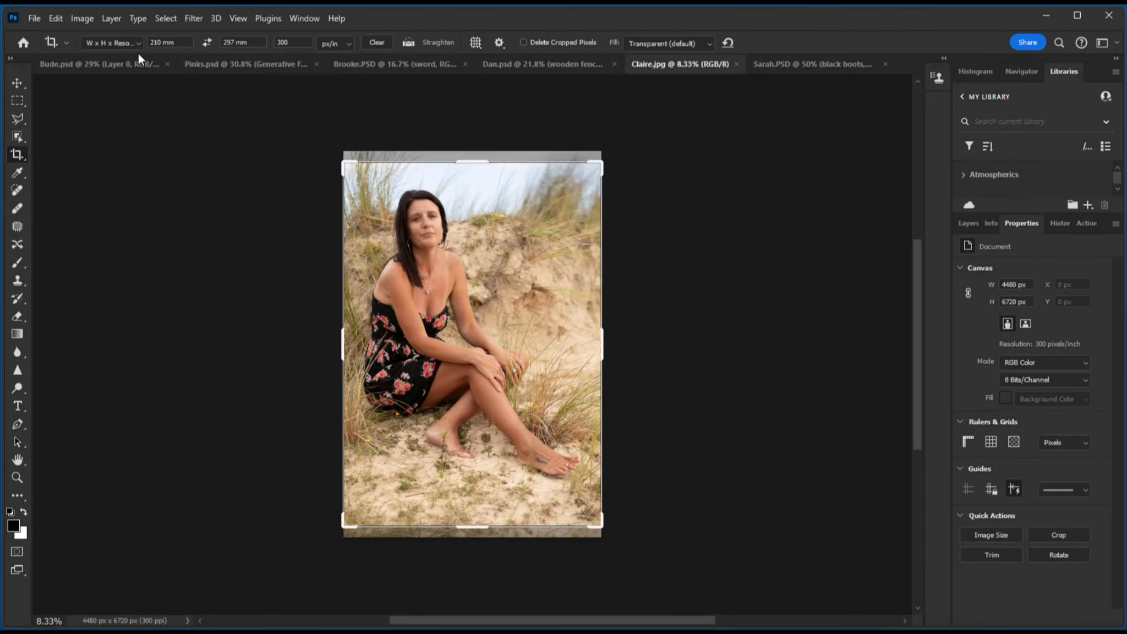
left_click(287, 87)
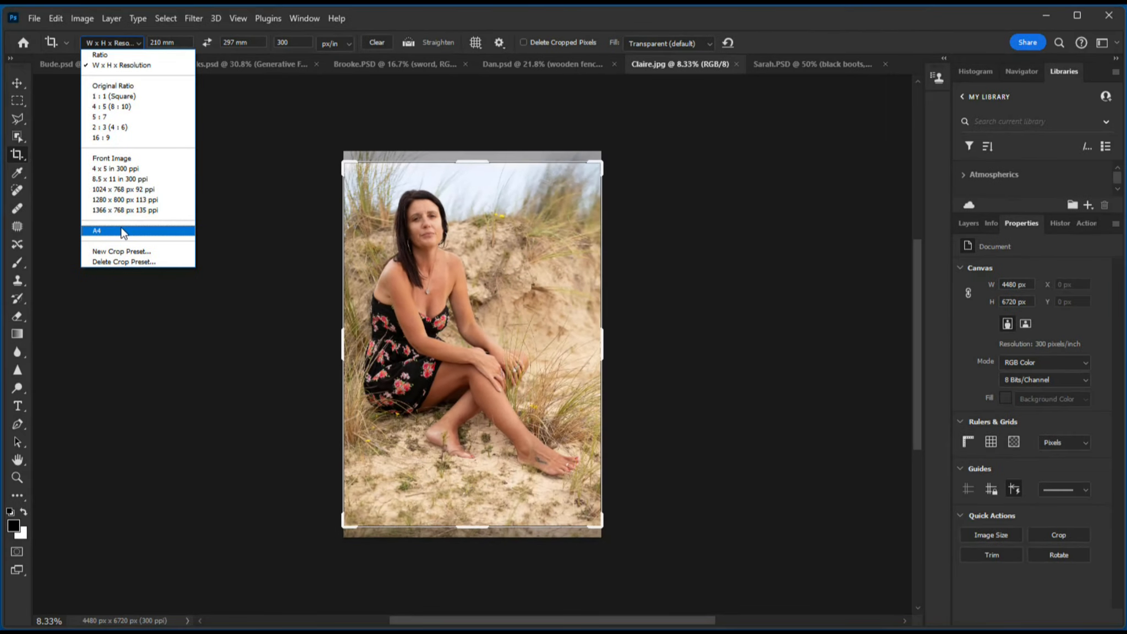
left_click(121, 227)
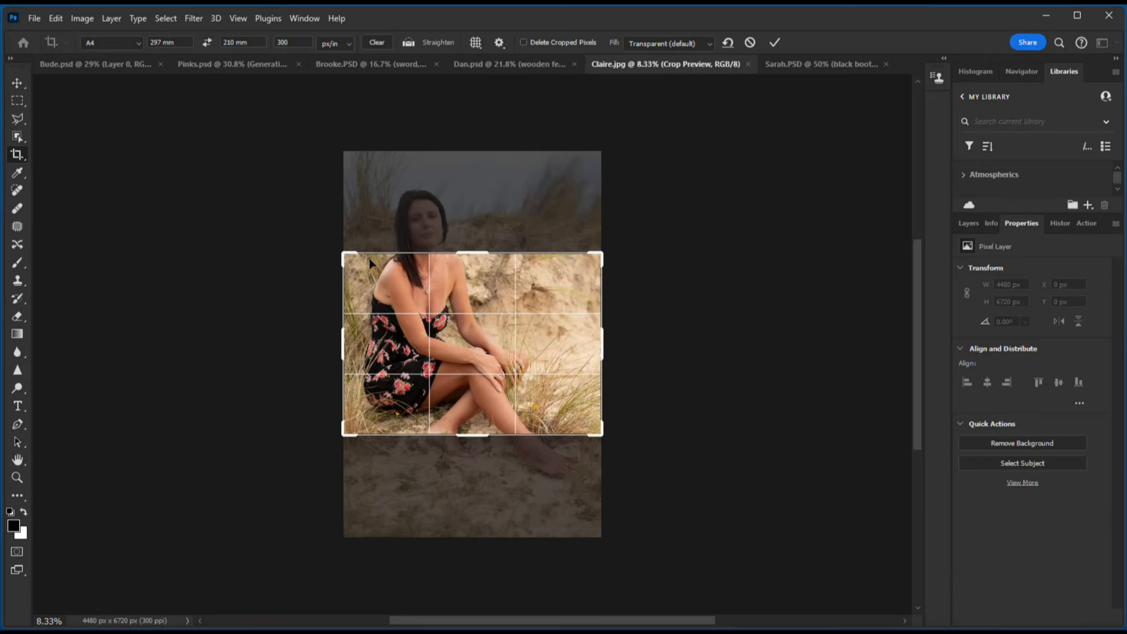
- Enlarge the landscape crop frame beyond the photo's sides to fit the whole seated woman, leaving most of the empty space to her right
left_click_drag(340, 249, 302, 224)
left_click_drag(466, 310, 427, 315)
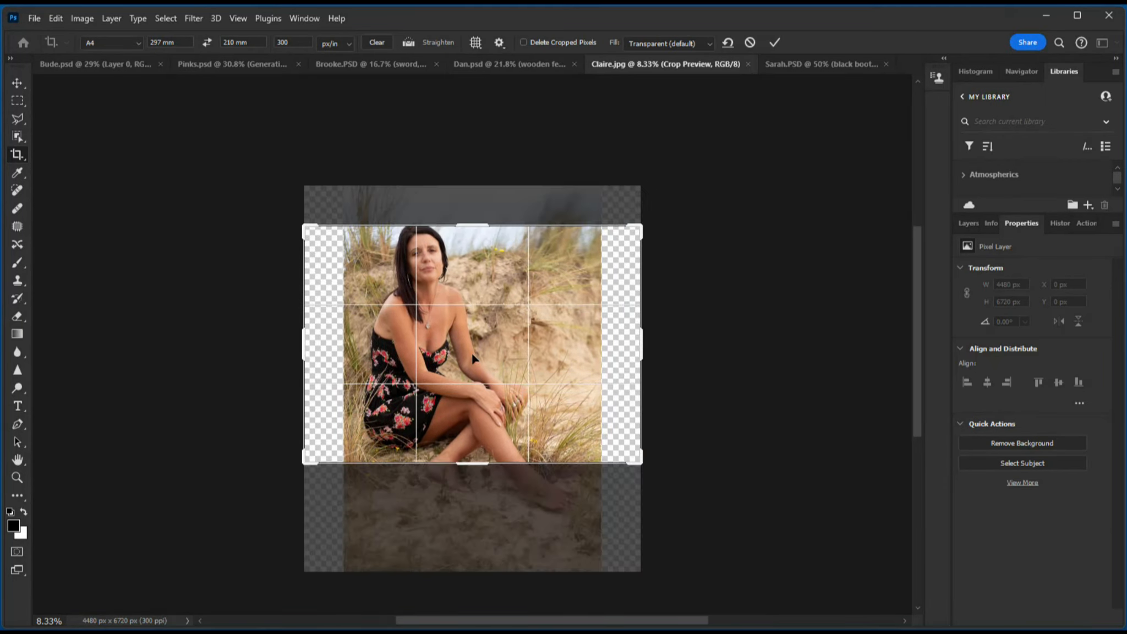
left_click_drag(641, 464, 667, 494)
left_click_drag(275, 208, 261, 195)
left_click_drag(401, 310, 381, 311)
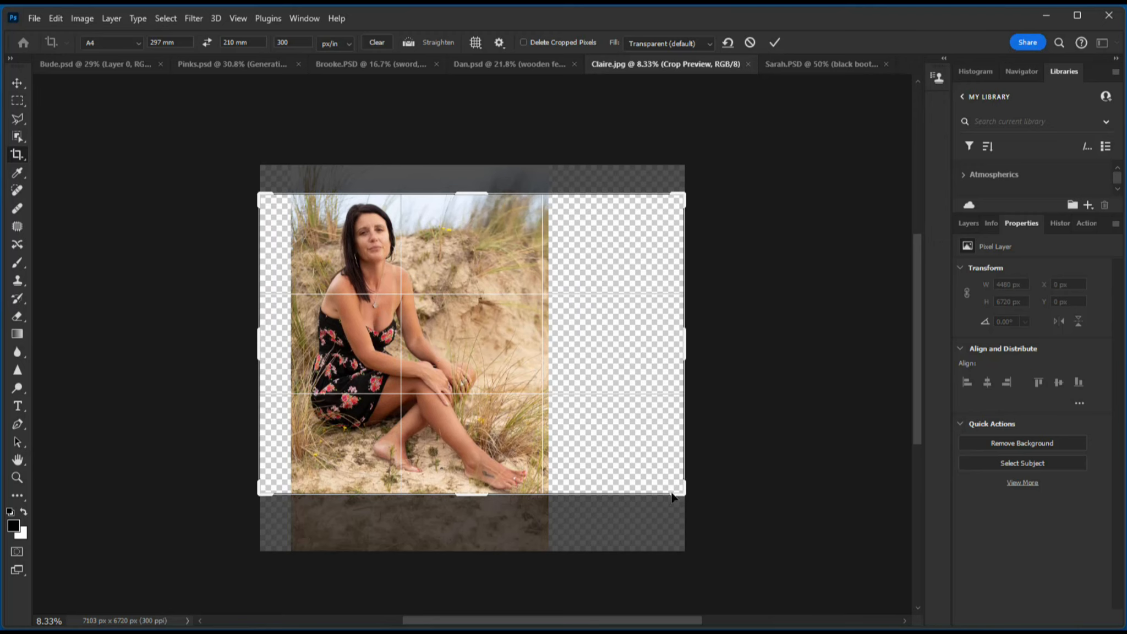
left_click_drag(675, 495, 679, 498)
left_click_drag(468, 377, 464, 375)
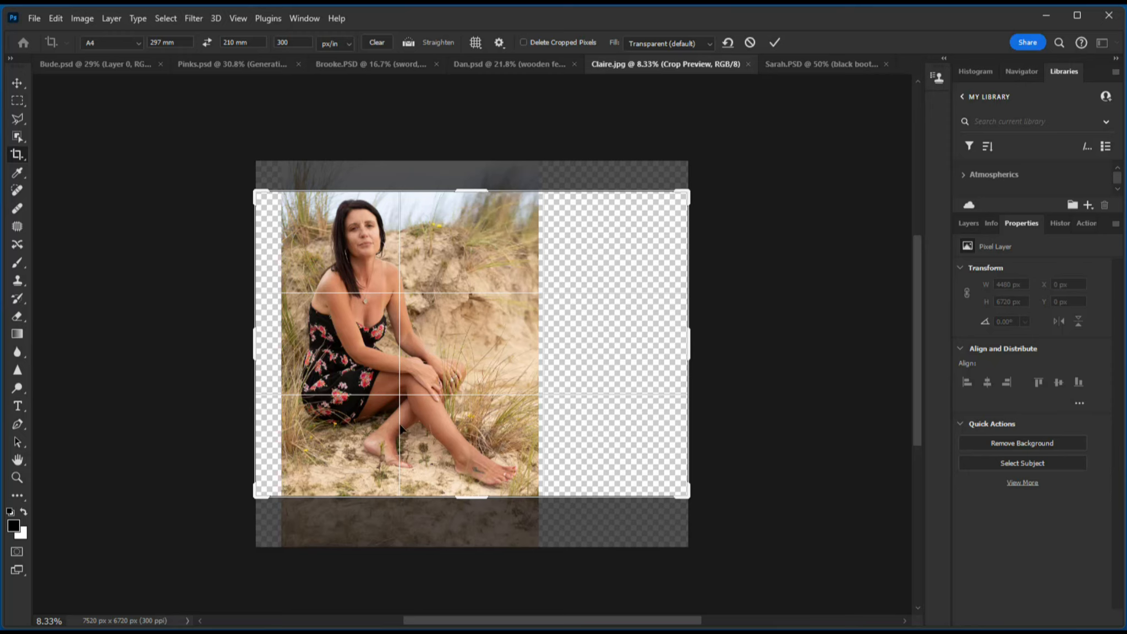
- Try to apply the landscape A4 crop of the seated woman with Generative Expand filling the empty sides, leaving the prompt blank
left_click(710, 44)
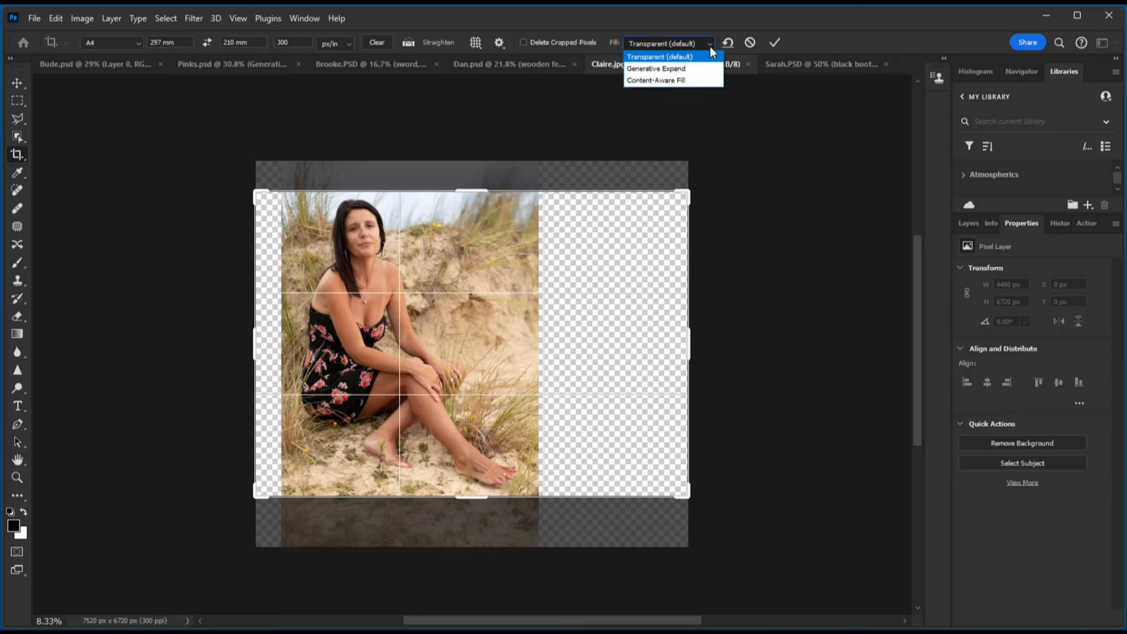
left_click(656, 68)
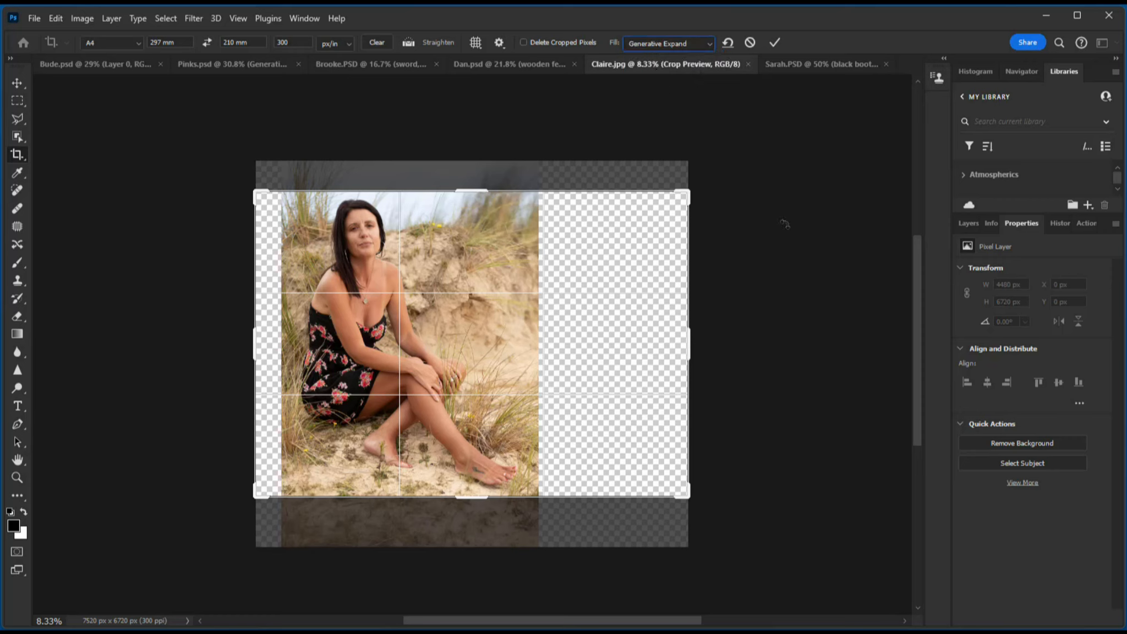
left_click(773, 43)
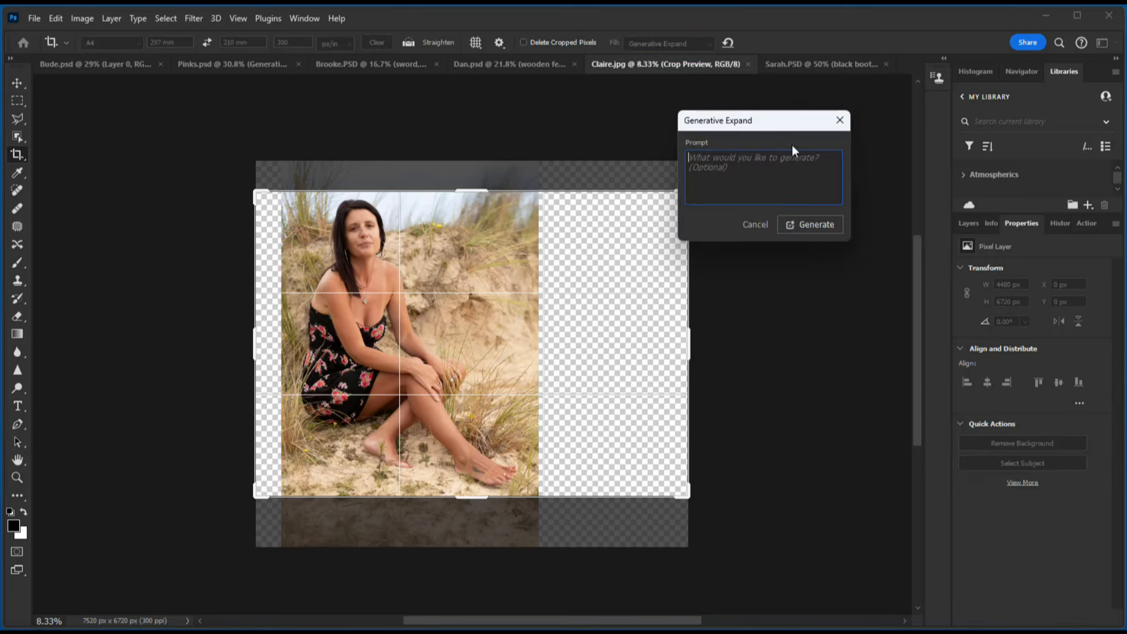
left_click(817, 224)
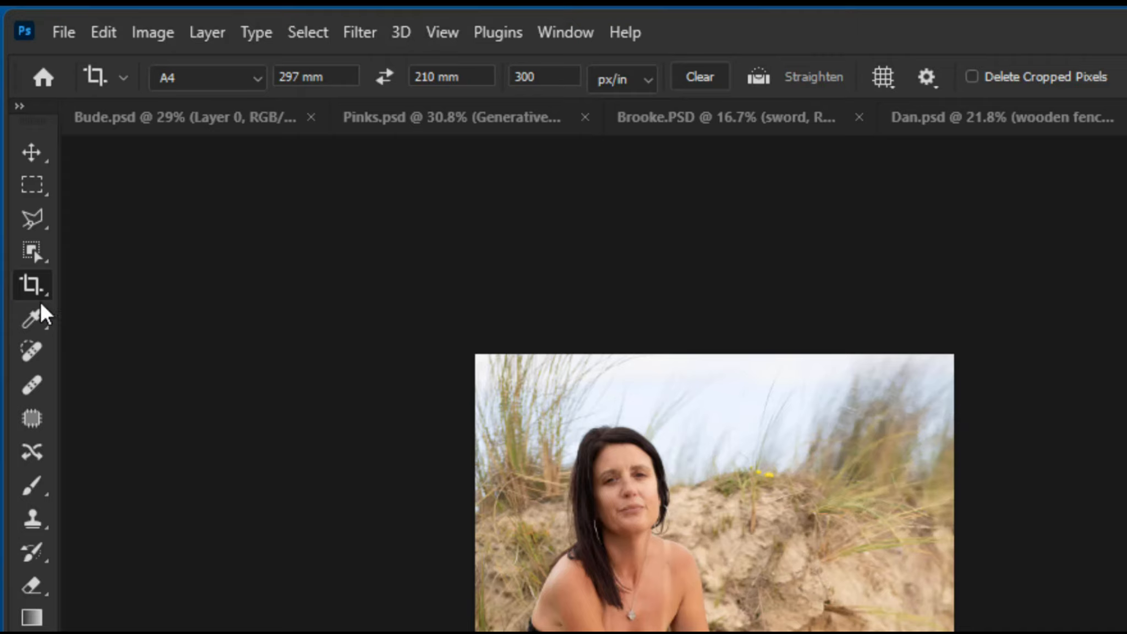
- Enlarge and reposition the landscape A4 crop frame to fit the whole seated woman, leaving most of the empty space to her right
left_click(31, 283)
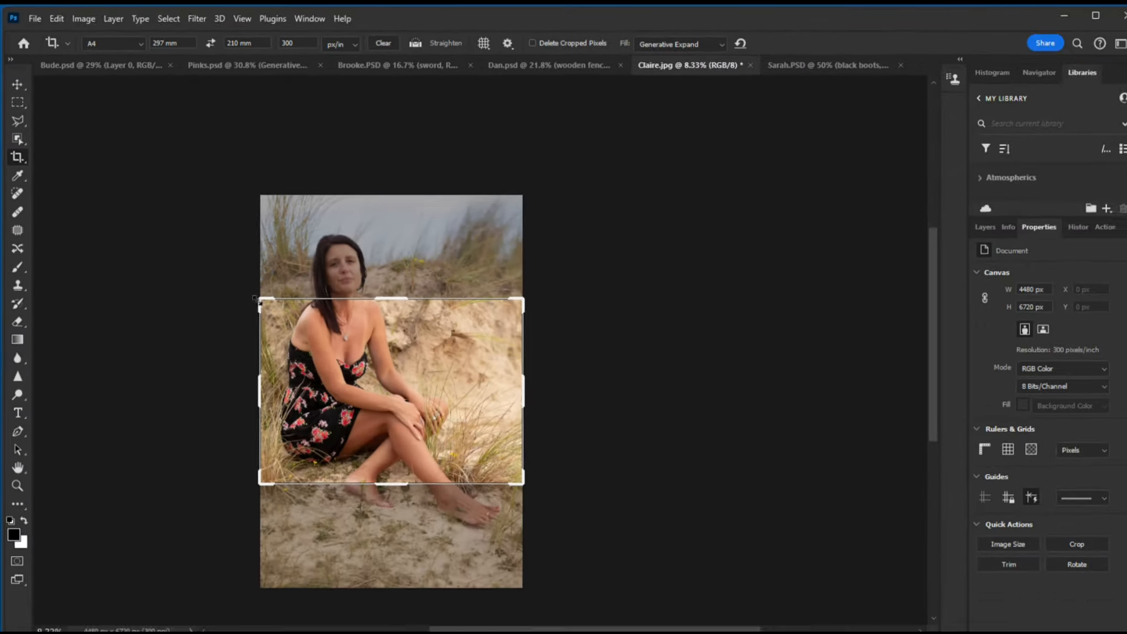
left_click_drag(255, 298, 202, 266)
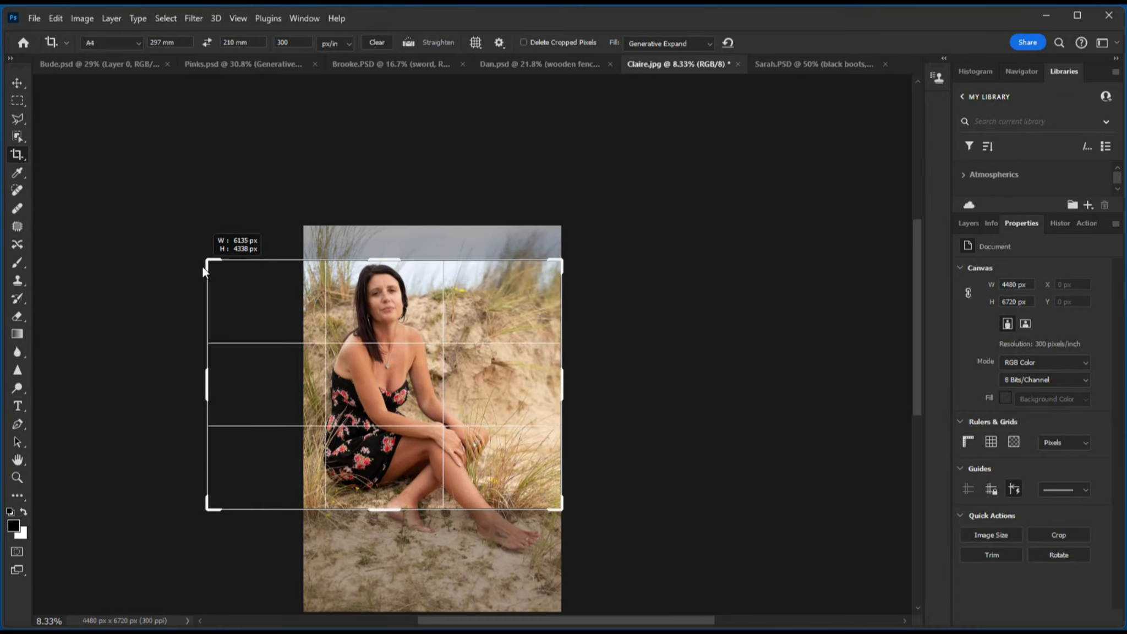
left_click_drag(559, 510, 594, 540)
left_click_drag(393, 404, 355, 407)
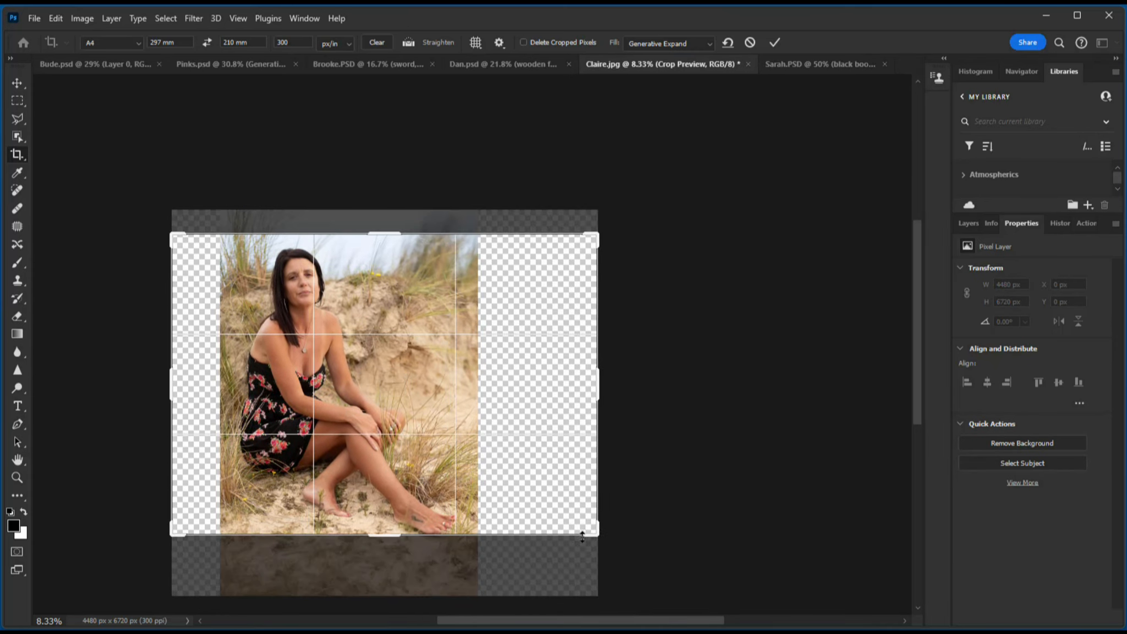
left_click_drag(595, 533, 607, 542)
left_click_drag(419, 458, 426, 463)
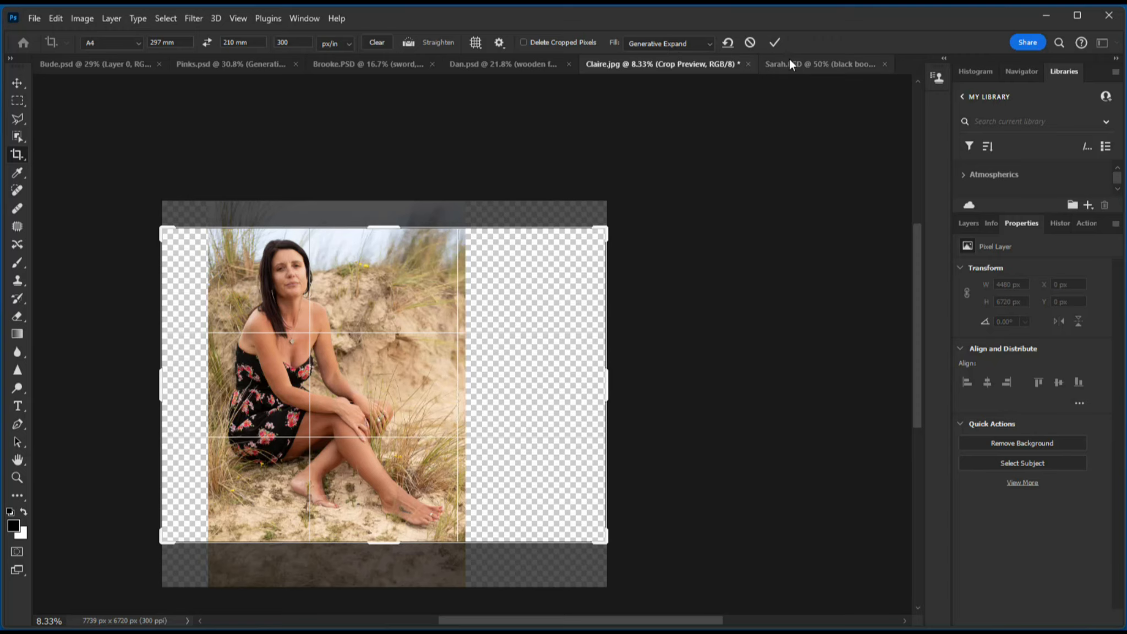
- Apply the crop using Generative Expand with the prompt "." and fit the expanded image to the view
left_click(773, 43)
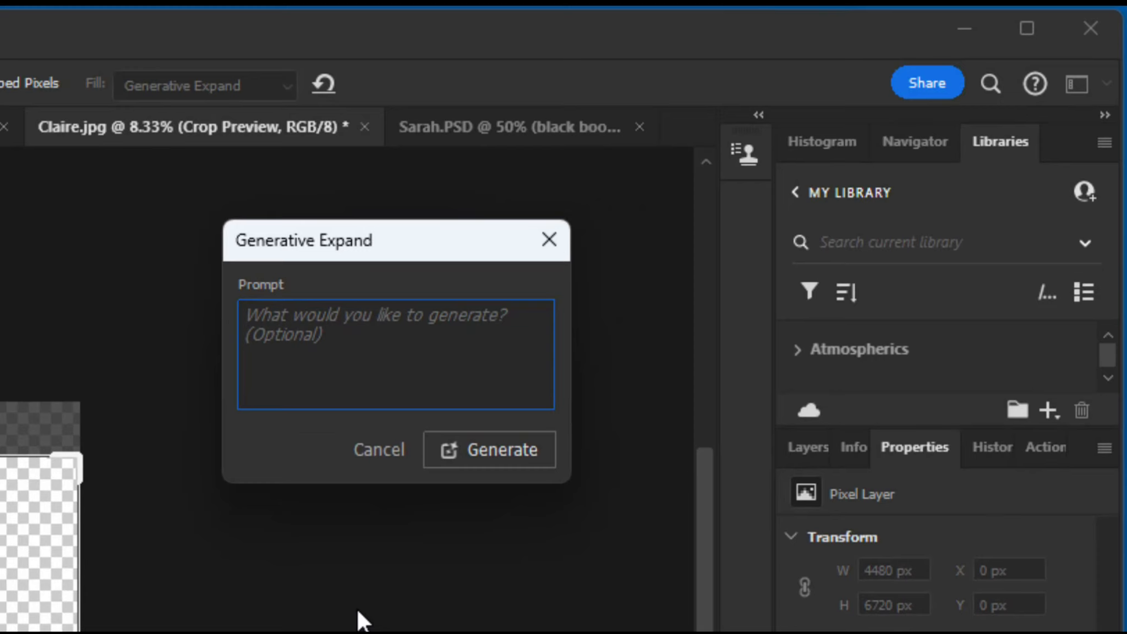
type(".")
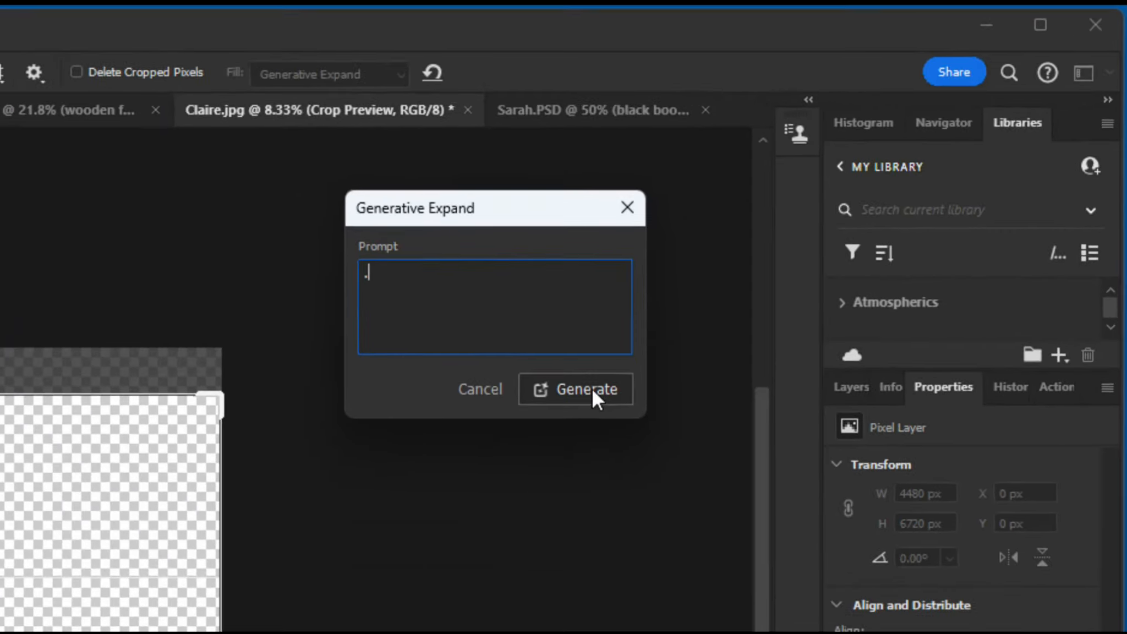
left_click(506, 451)
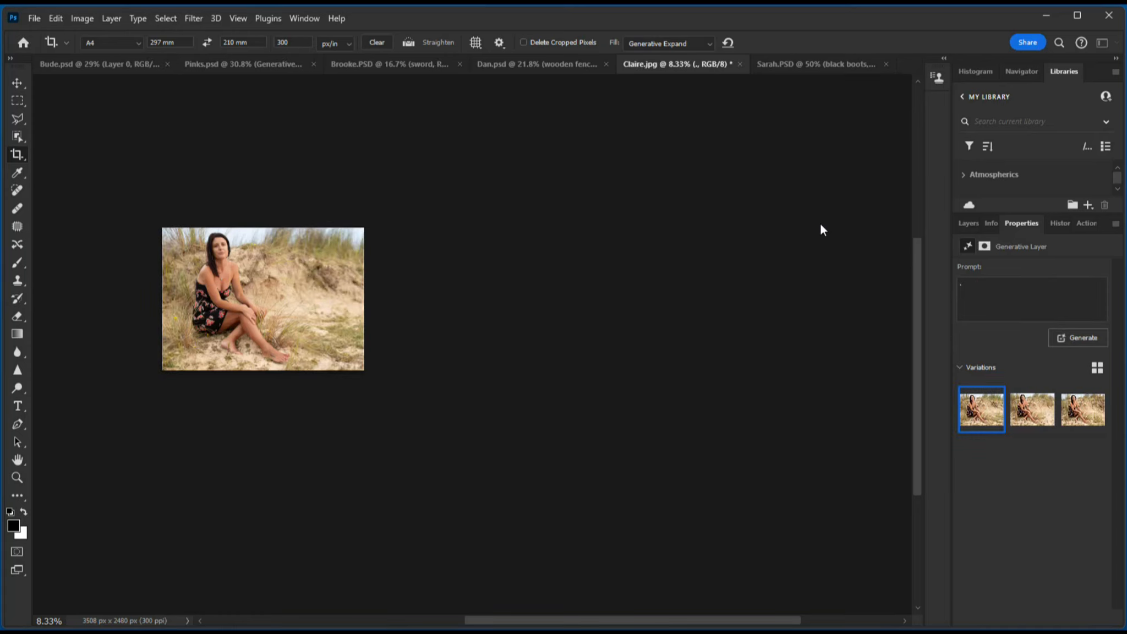
key("ctrl+0")
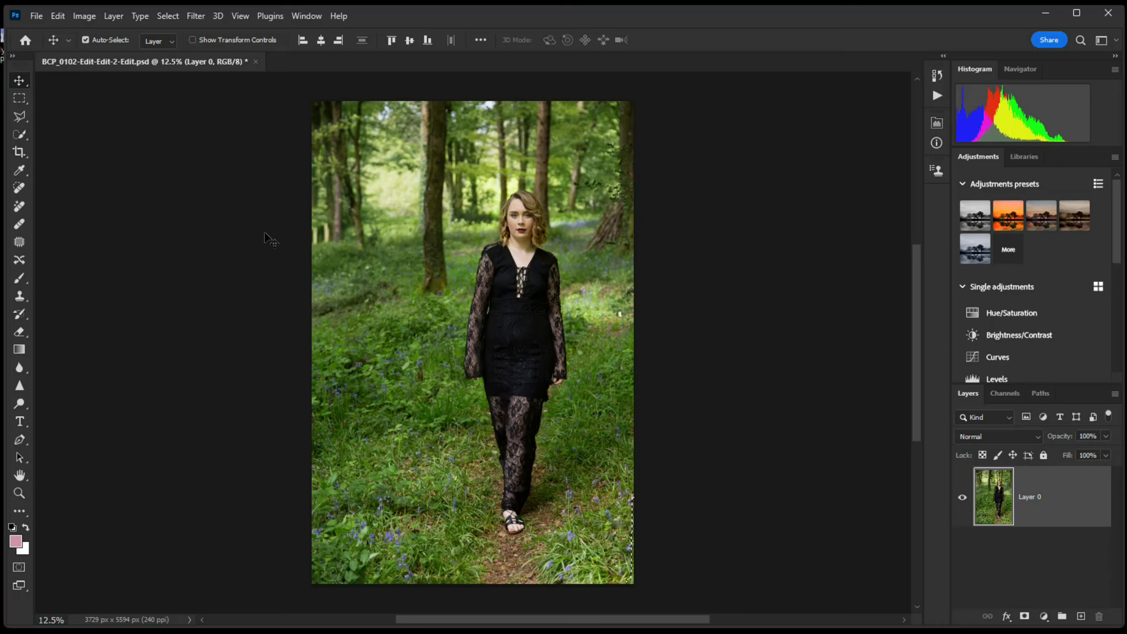
- Select a tall rectangle of grass beside the walking woman and fill it using Generative Fill with the prompt "woolf"
left_click(19, 100)
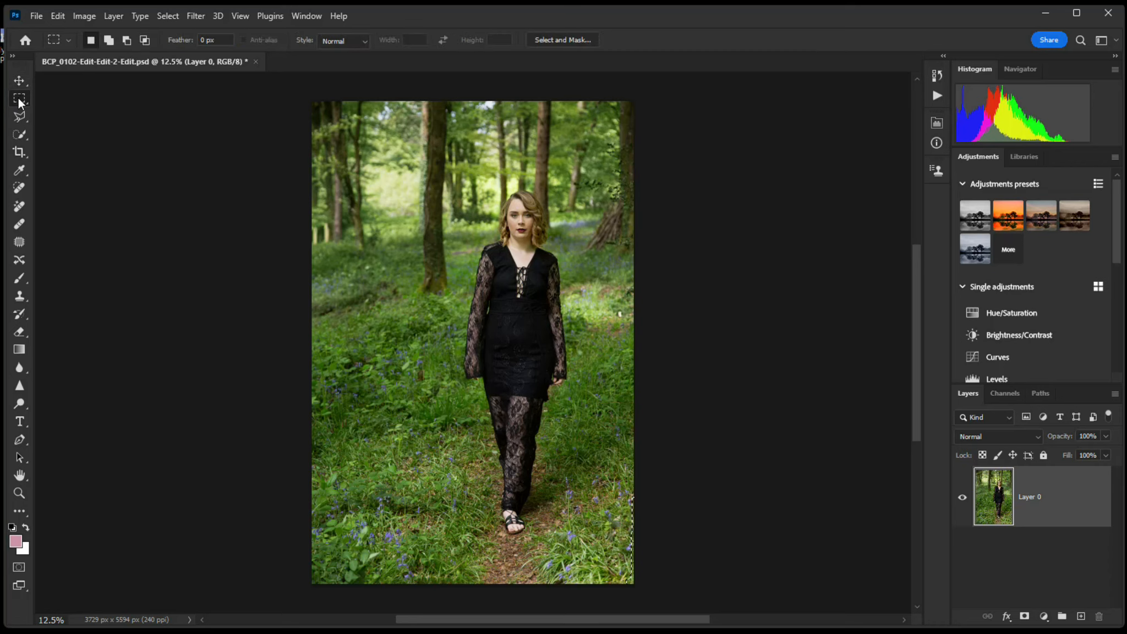
left_click_drag(336, 332, 453, 531)
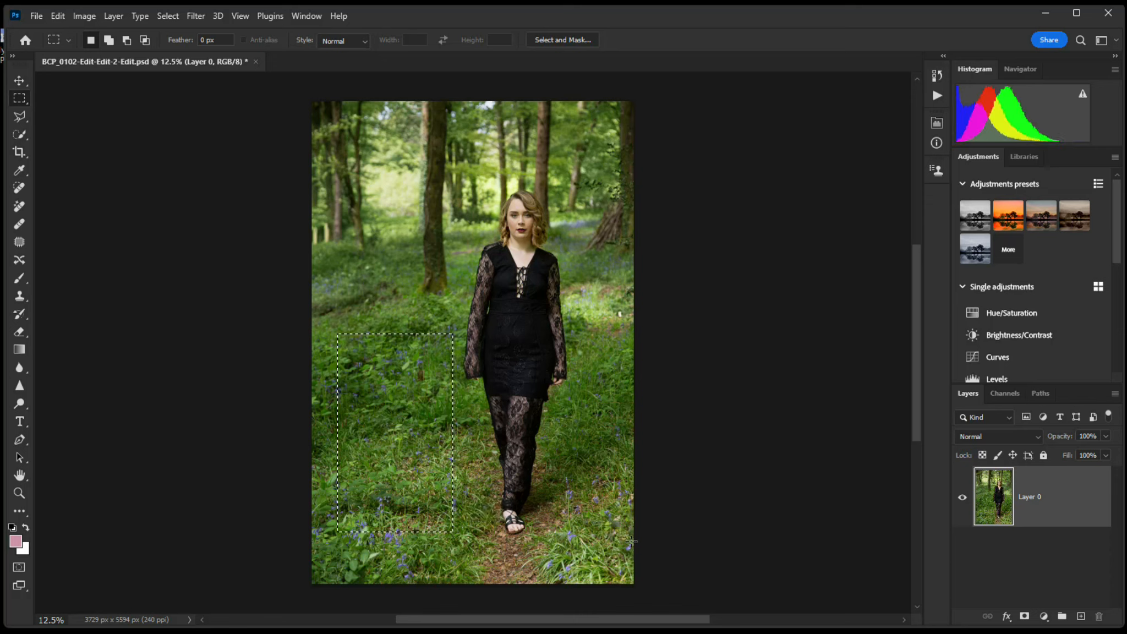
right_click(403, 420)
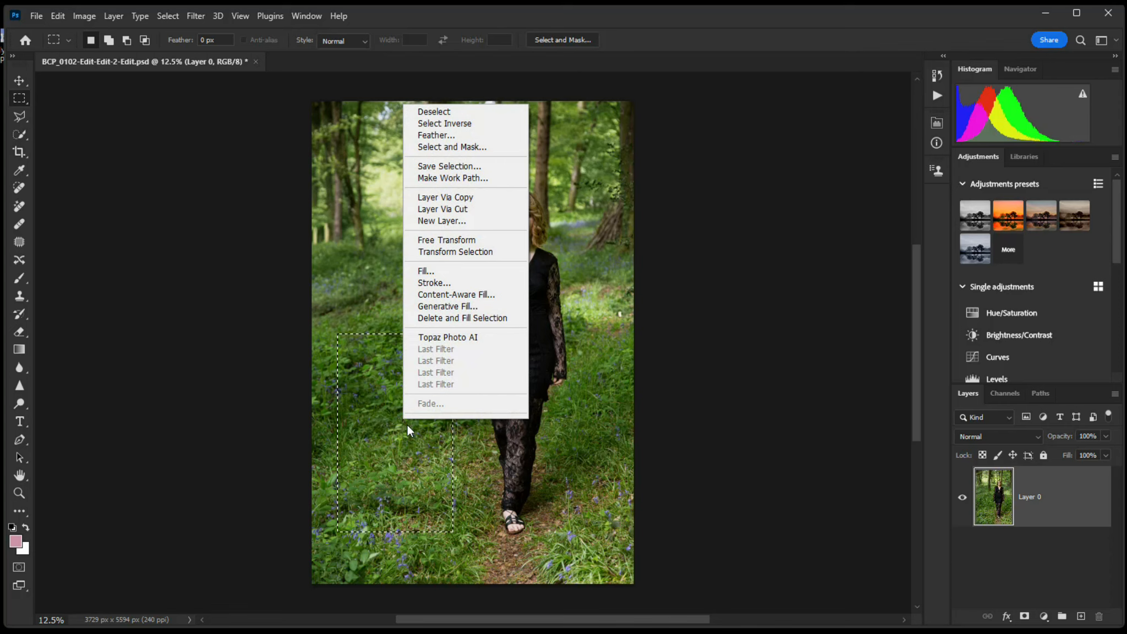
left_click(466, 306)
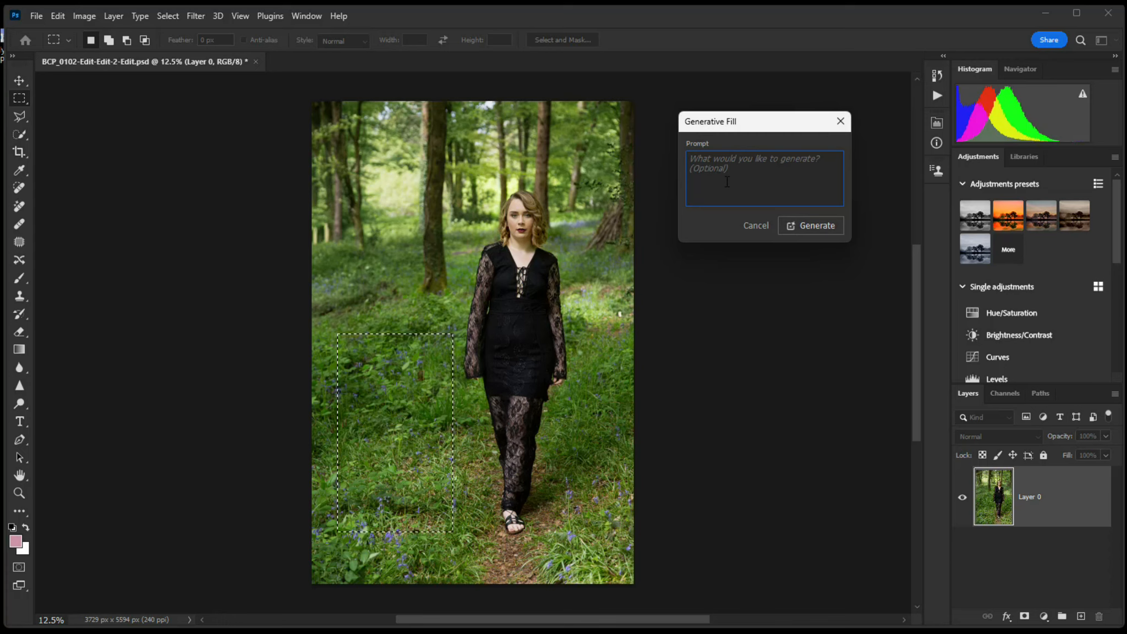
type("woolf")
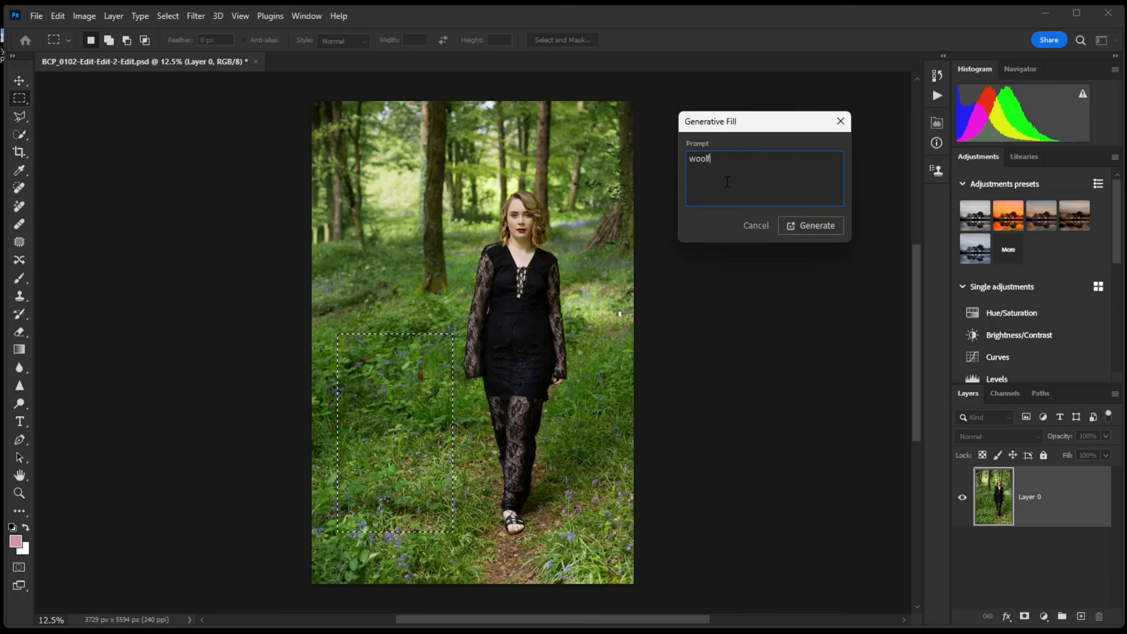
left_click(819, 226)
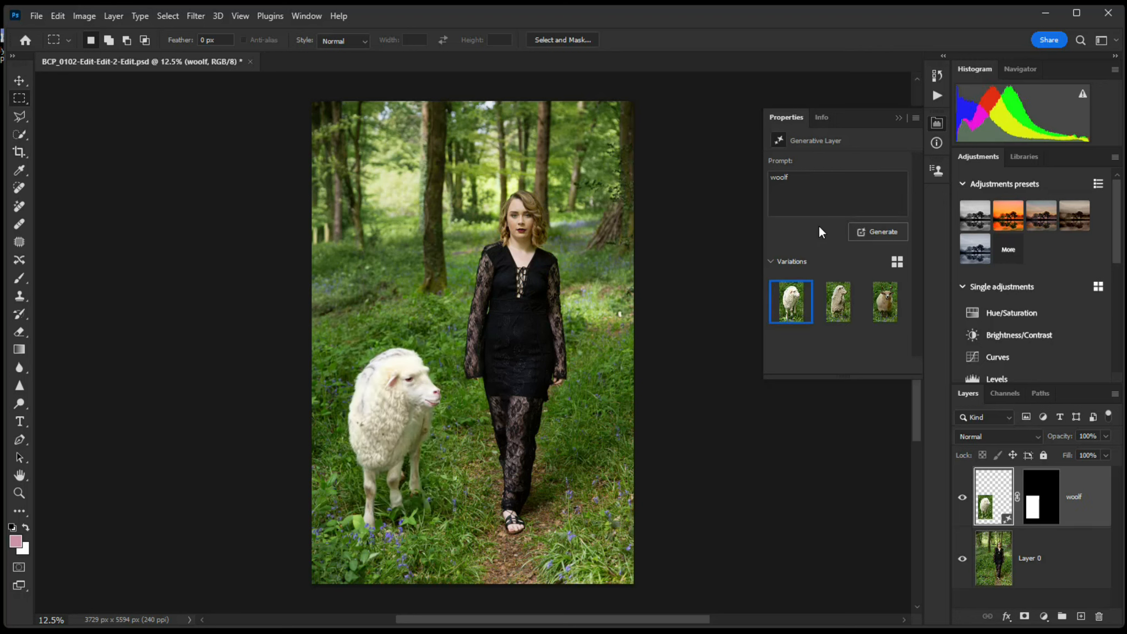
- Regenerate the animal with the corrected prompt "wolf", compare the wolf variations, and choose the first one
double_click(792, 178)
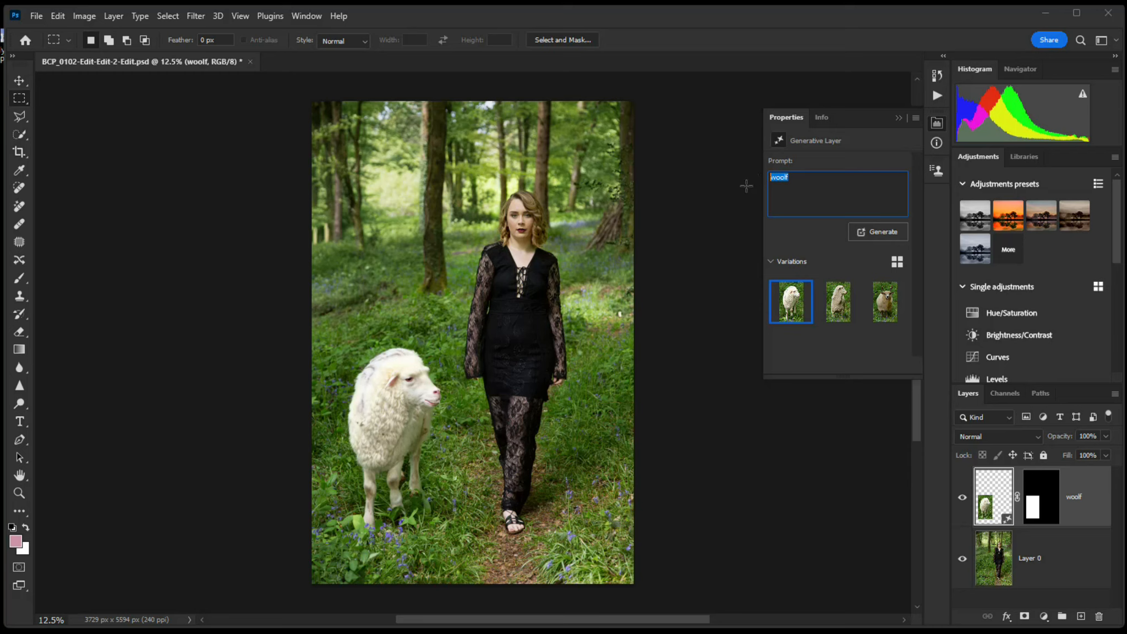
type("wo")
left_click(885, 235)
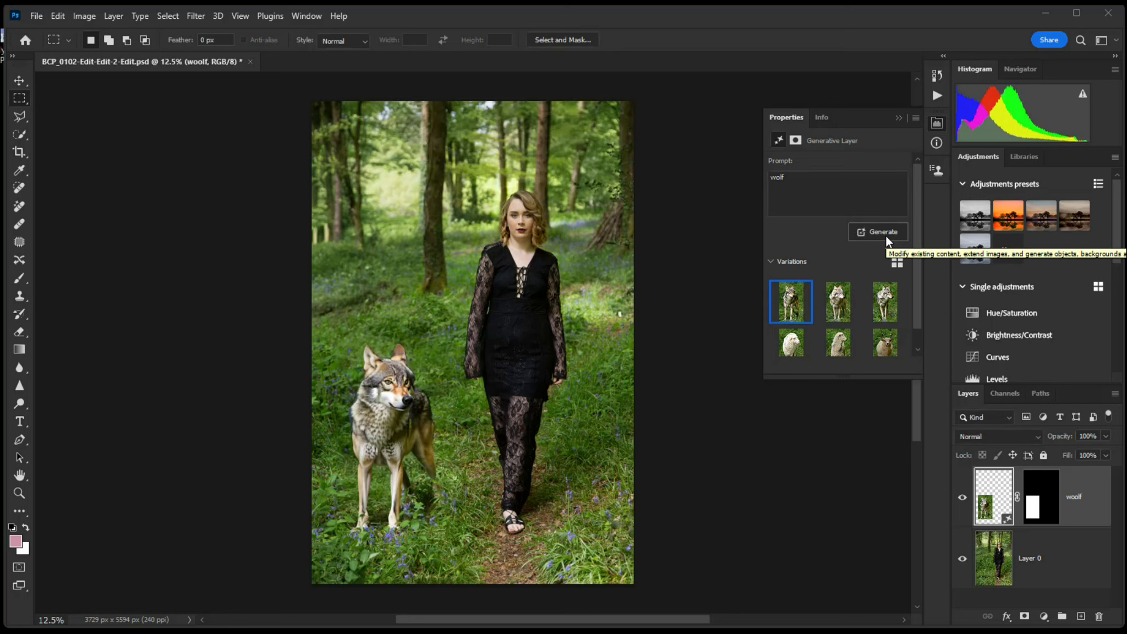
left_click(841, 306)
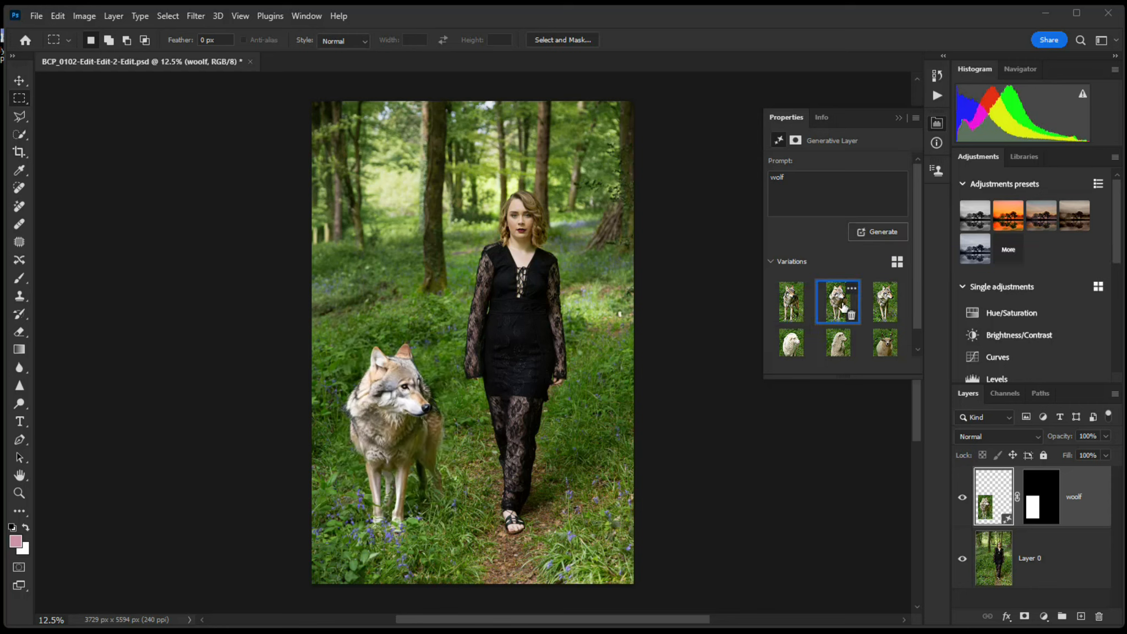
left_click(883, 307)
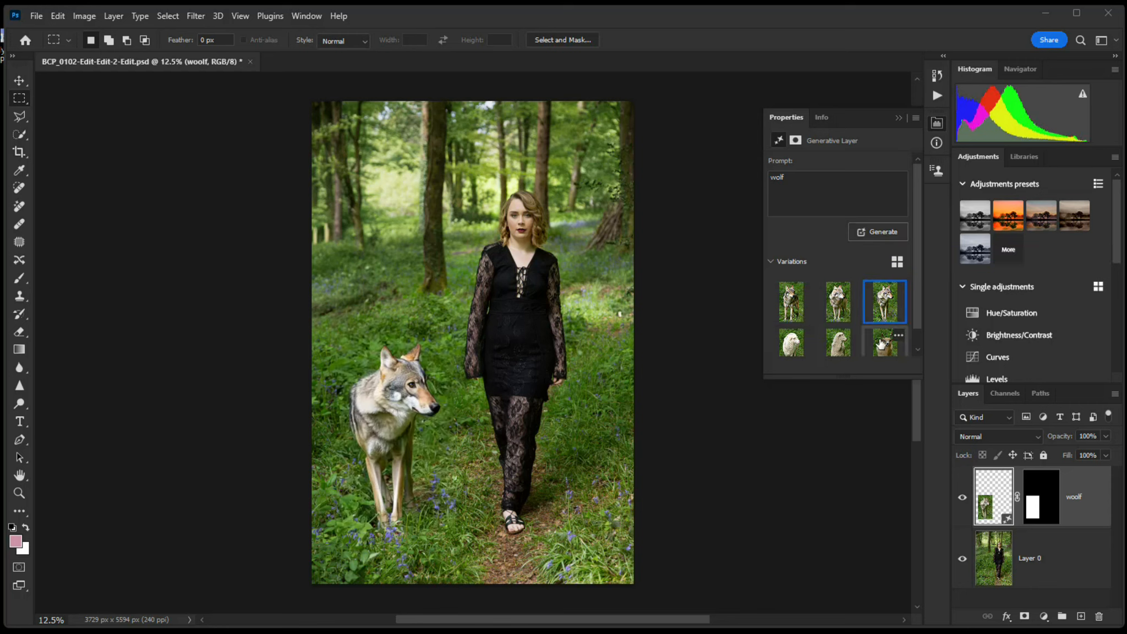
left_click(800, 313)
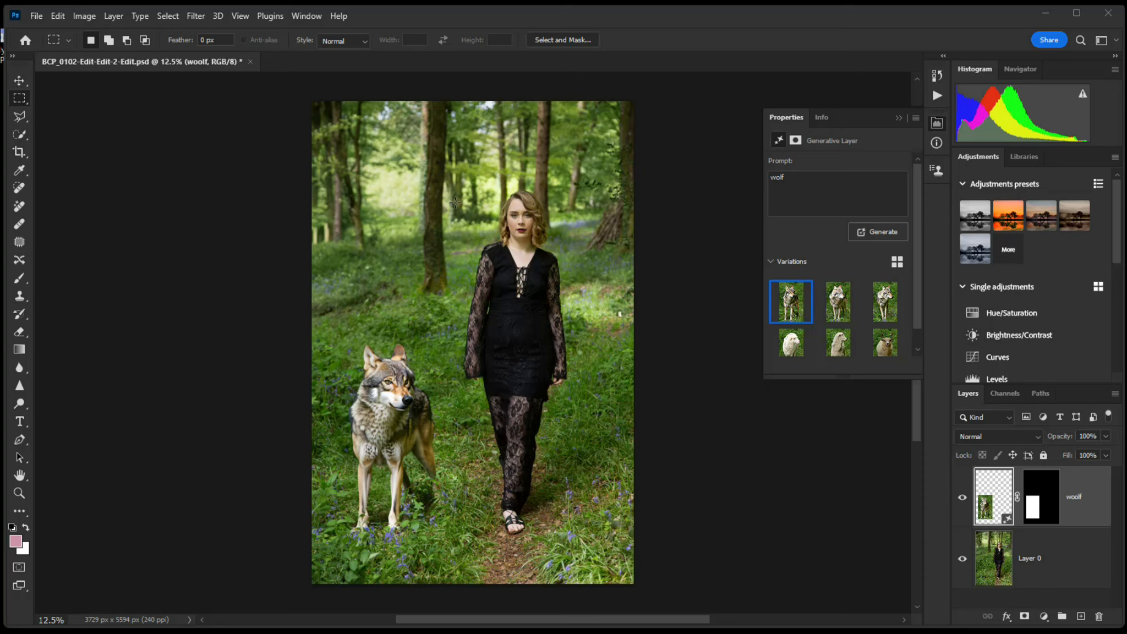
- Select a rectangle around the whole woman, including her head, and generate a fill with the prompt "red dress"
left_click_drag(455, 184, 581, 542)
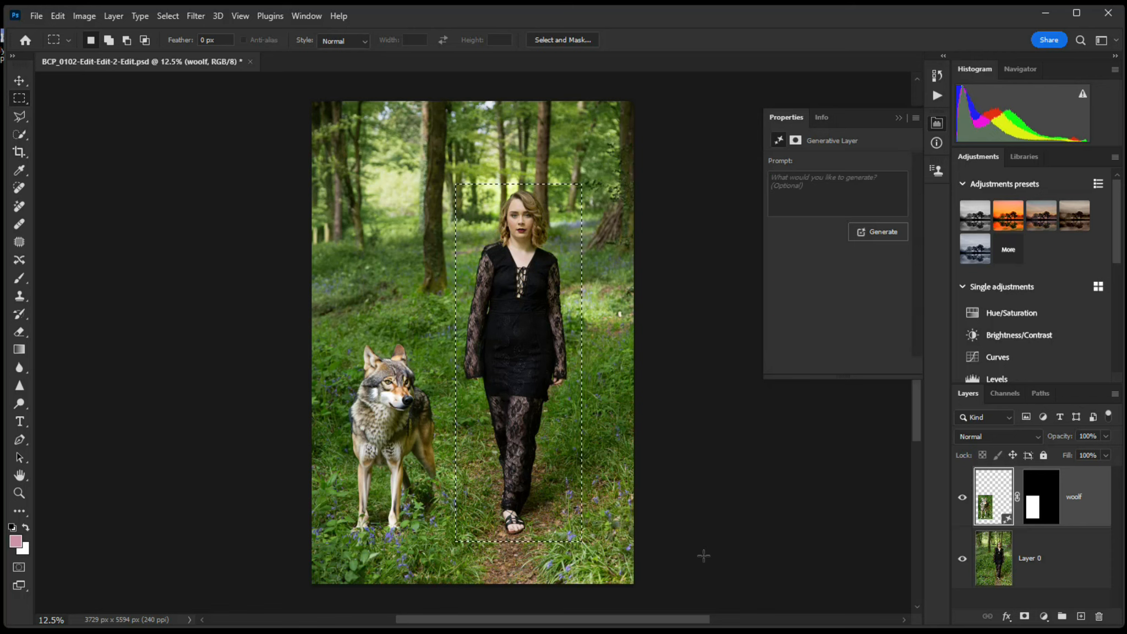
left_click(814, 186)
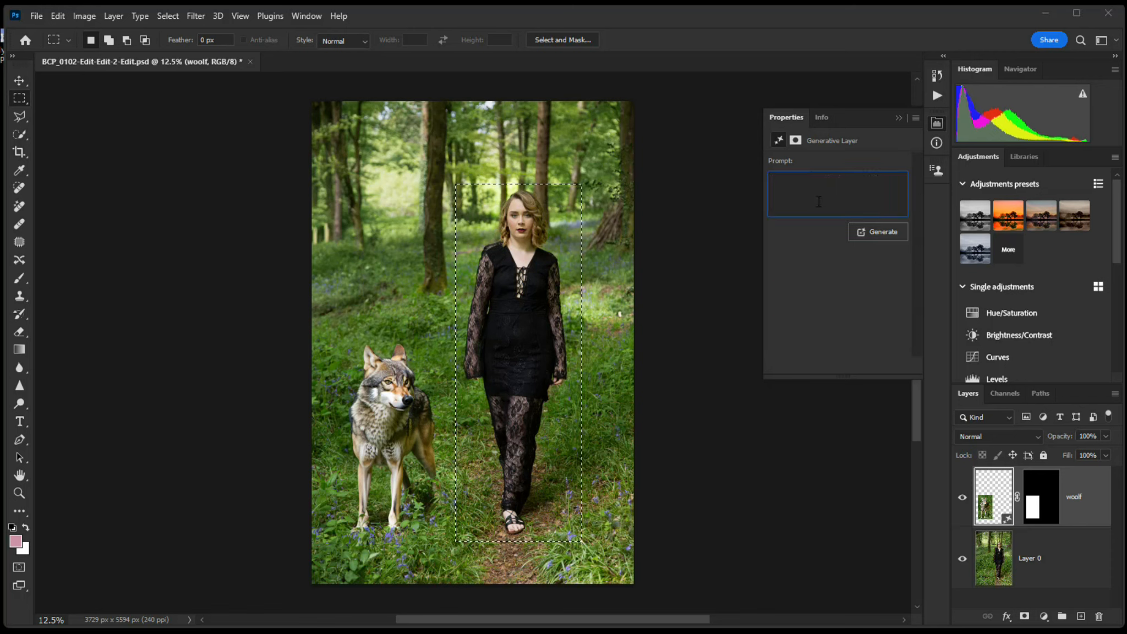
type("red dress")
left_click(884, 231)
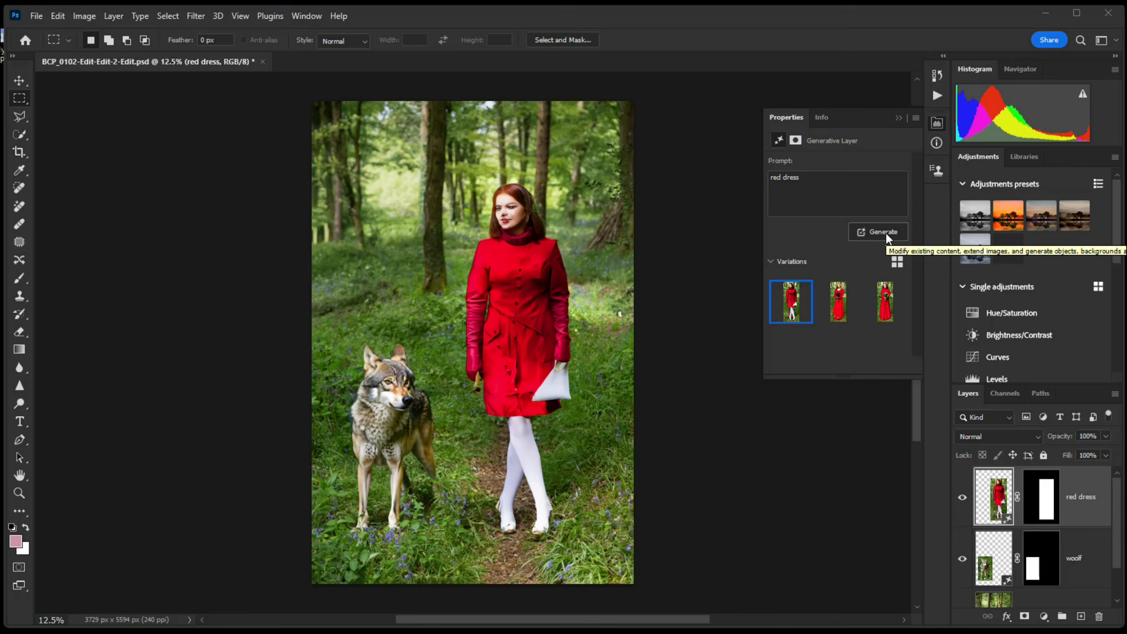
- Compare the three red dress variations and choose the second one, the long dress with a dark bouquet
left_click(837, 303)
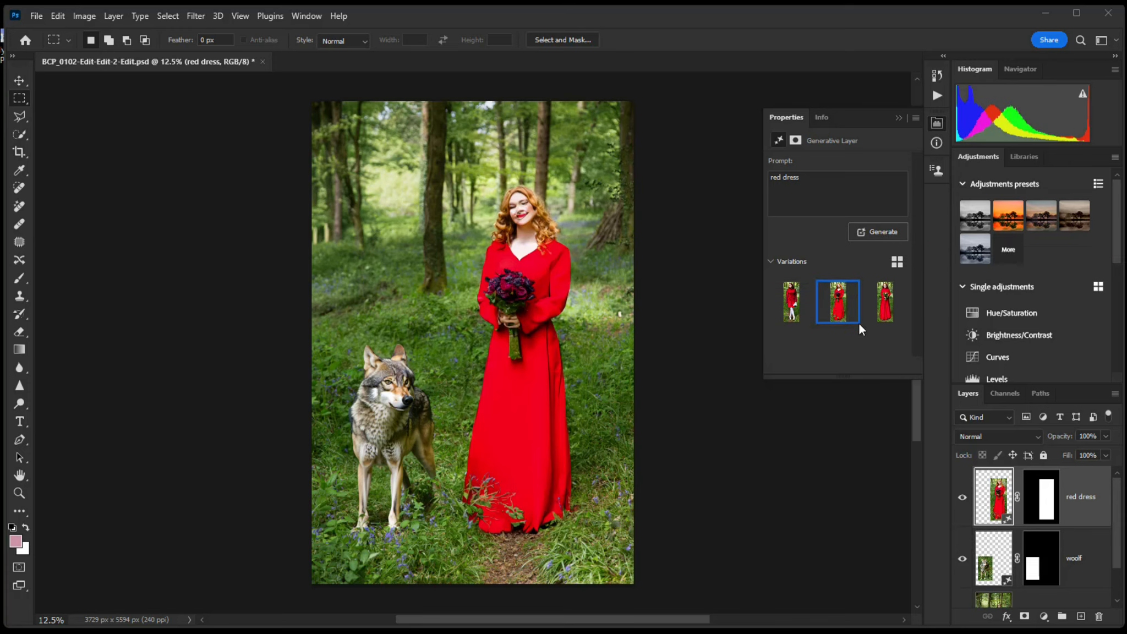
left_click(885, 309)
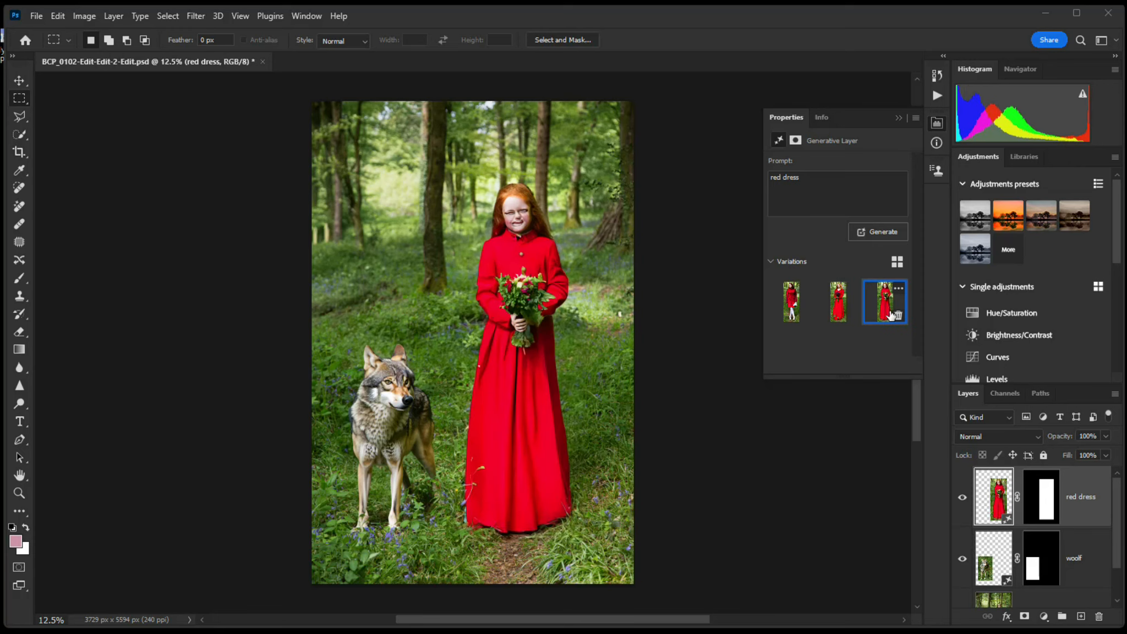
left_click(790, 308)
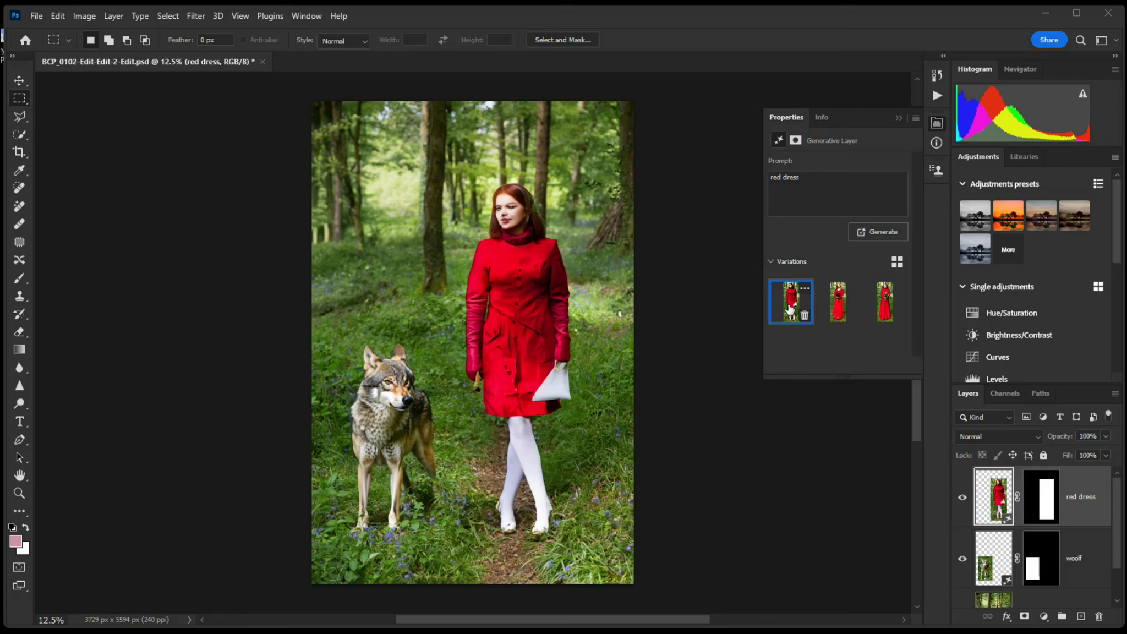
left_click(837, 305)
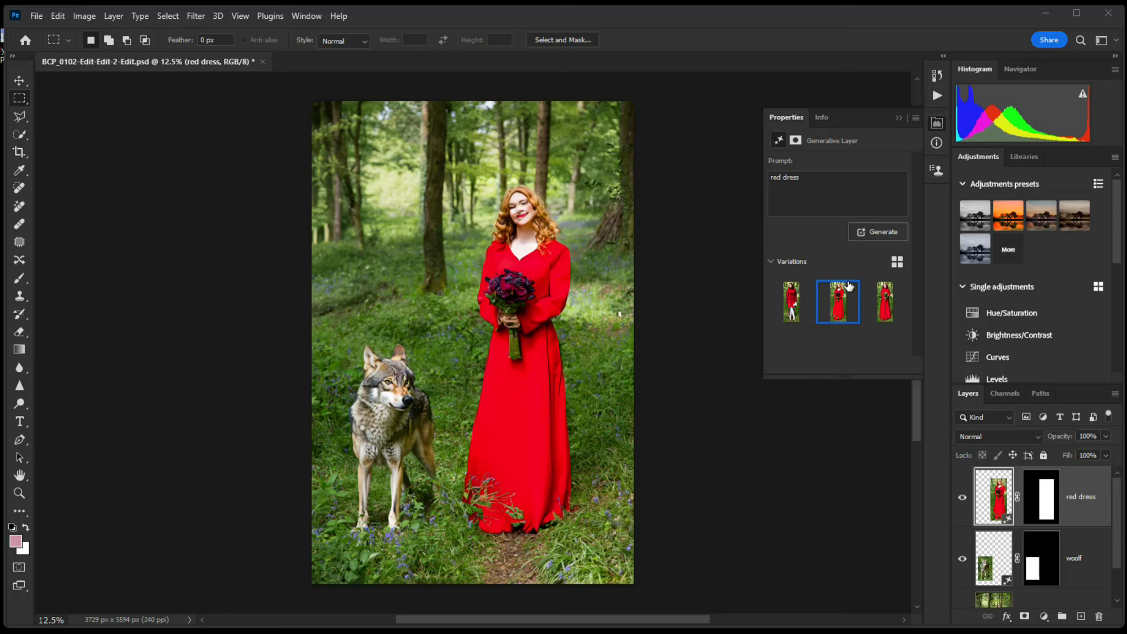
- Delete the red dress generative layer
right_click(1087, 498)
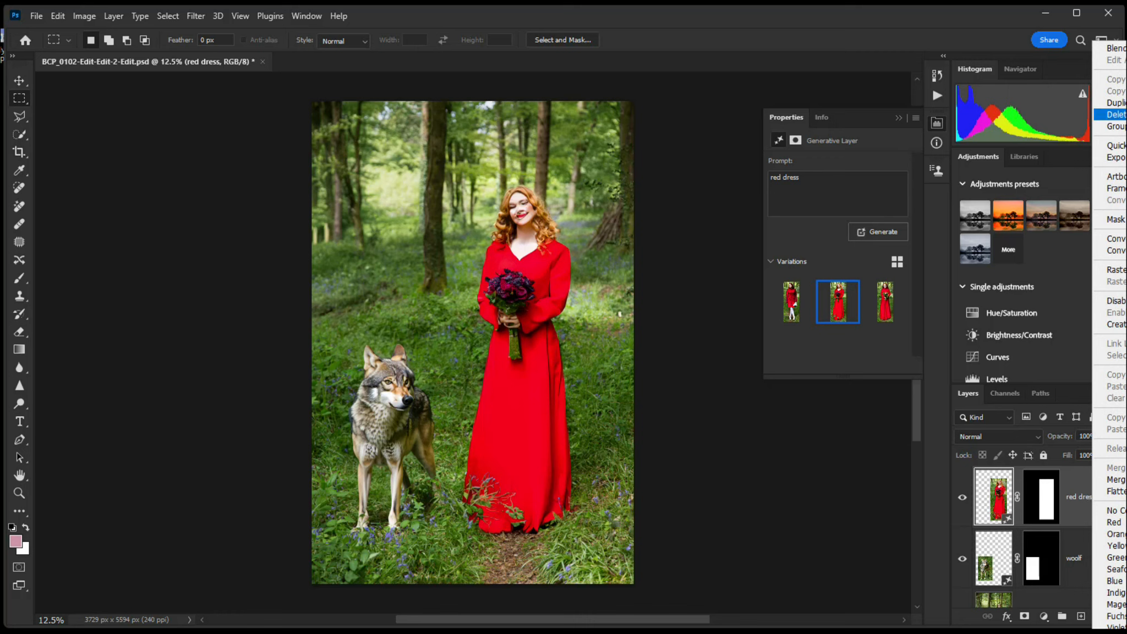
left_click(1117, 113)
left_click(542, 204)
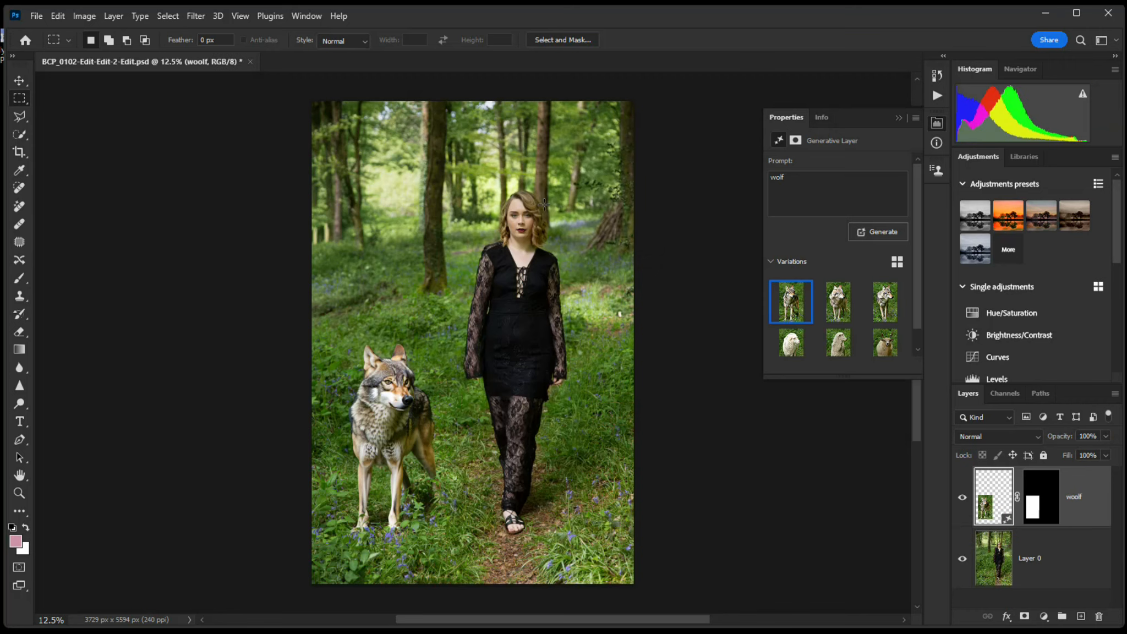
- Select a rectangle around the woman's body from the neck down to her feet and generate a fill with the prompt "red dress"
left_click_drag(476, 239, 576, 543)
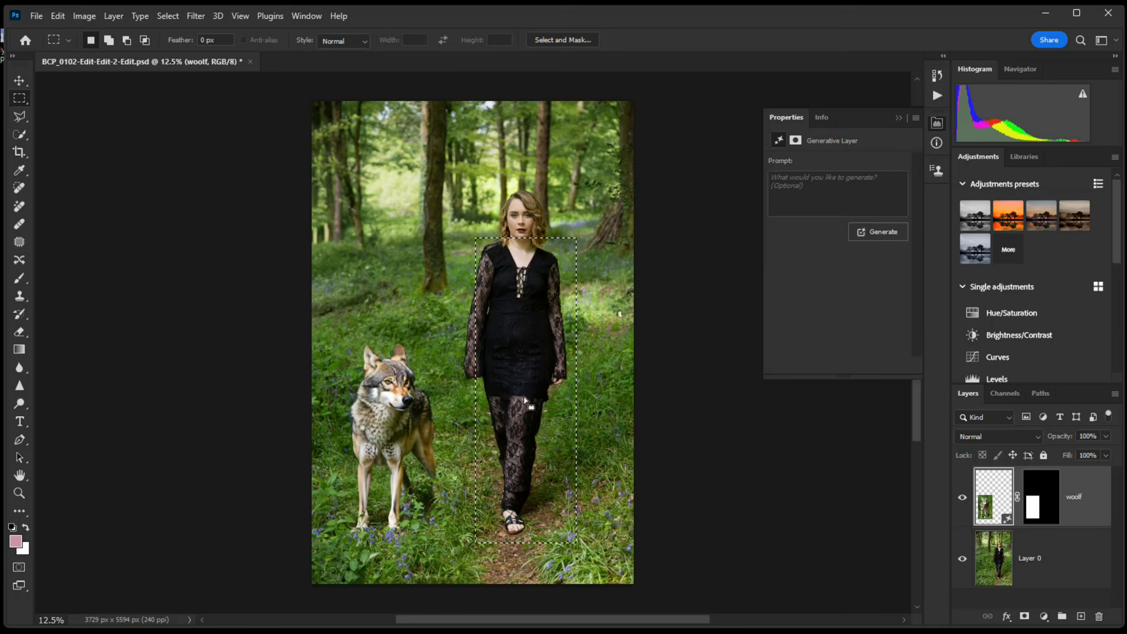
left_click_drag(458, 233, 581, 534)
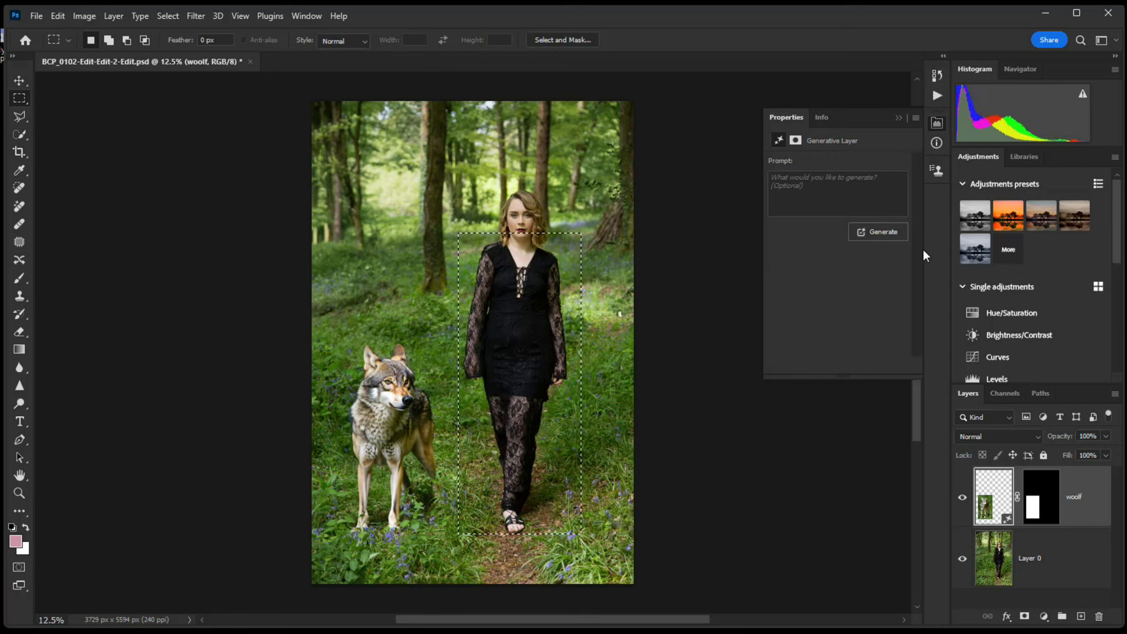
left_click(822, 177)
type("red dress")
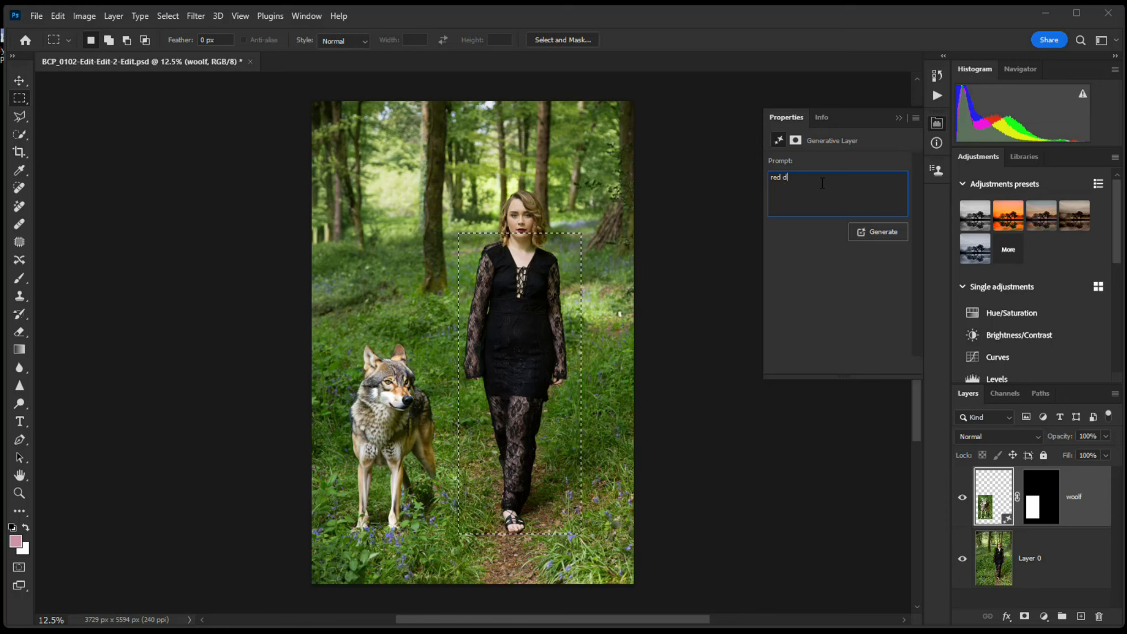
left_click(896, 232)
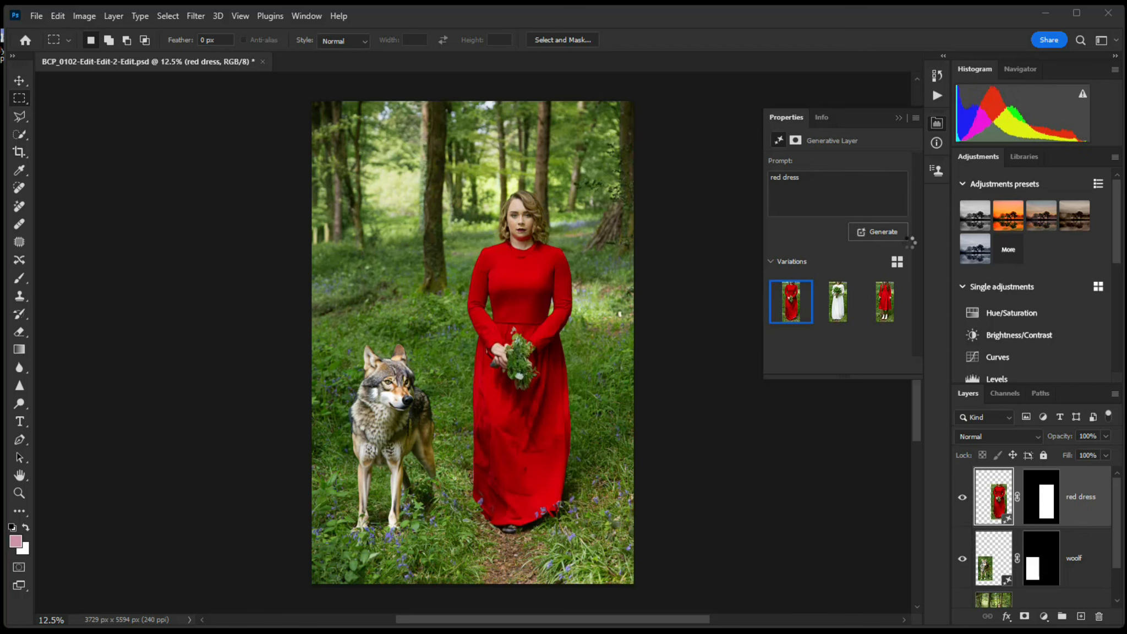
- Compare the three red dress variations and choose the first one, the long red dress with a small green bouquet
left_click(888, 308)
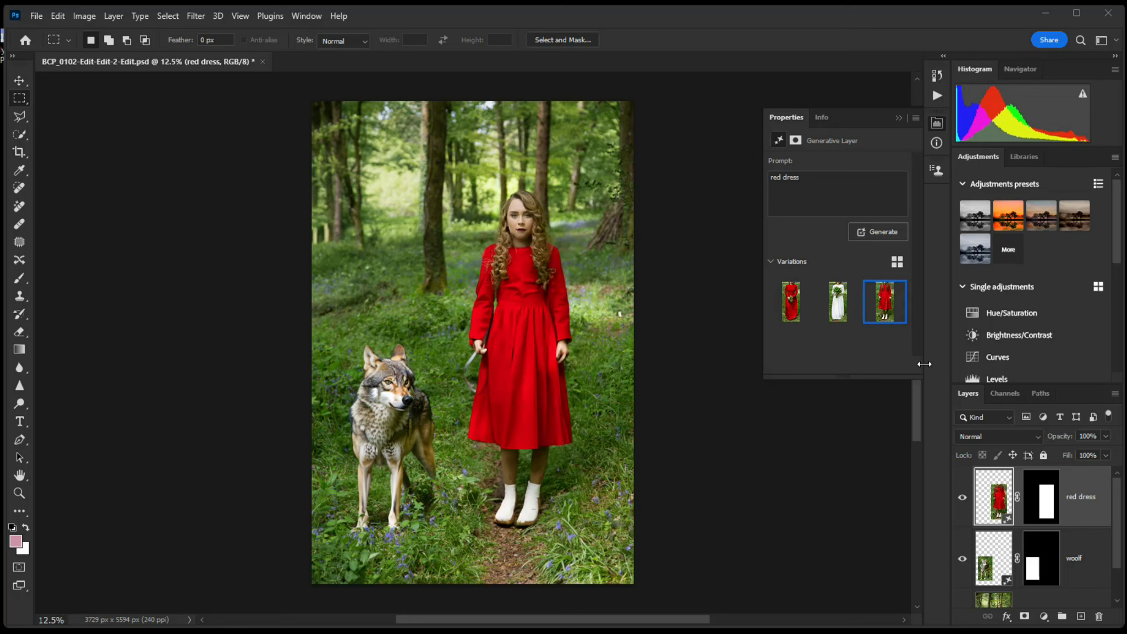
left_click(792, 316)
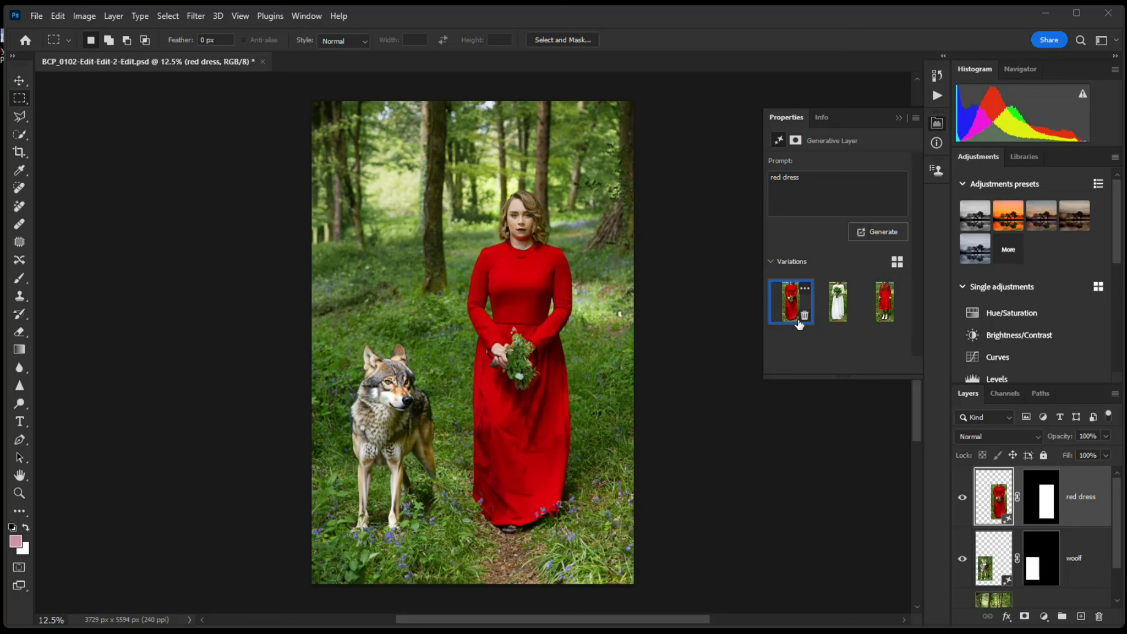
left_click(842, 317)
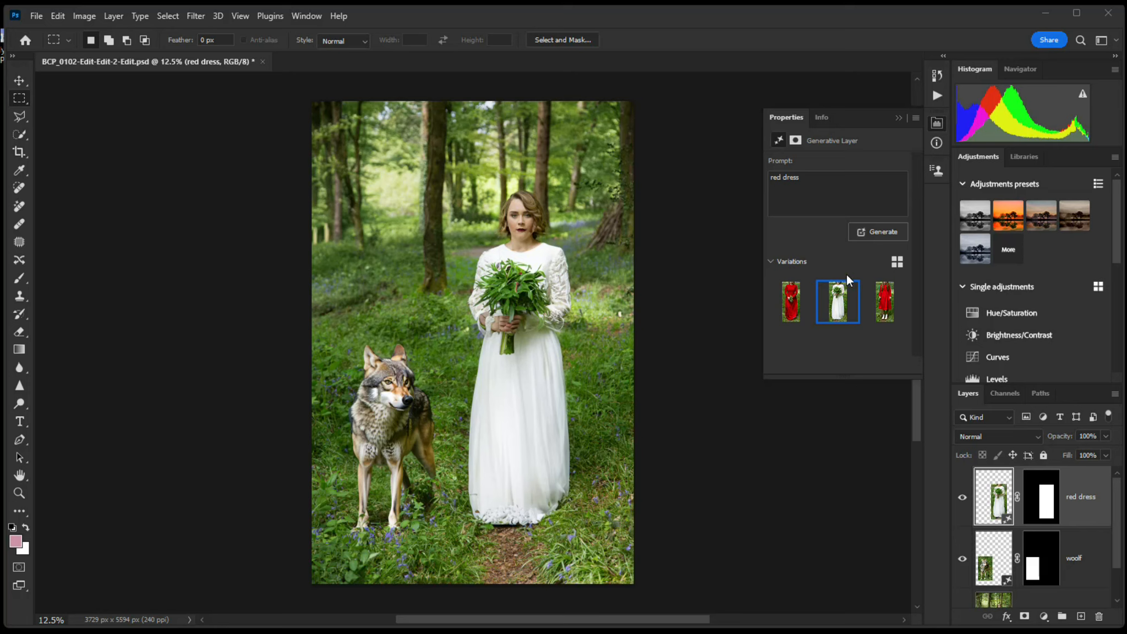
left_click(791, 305)
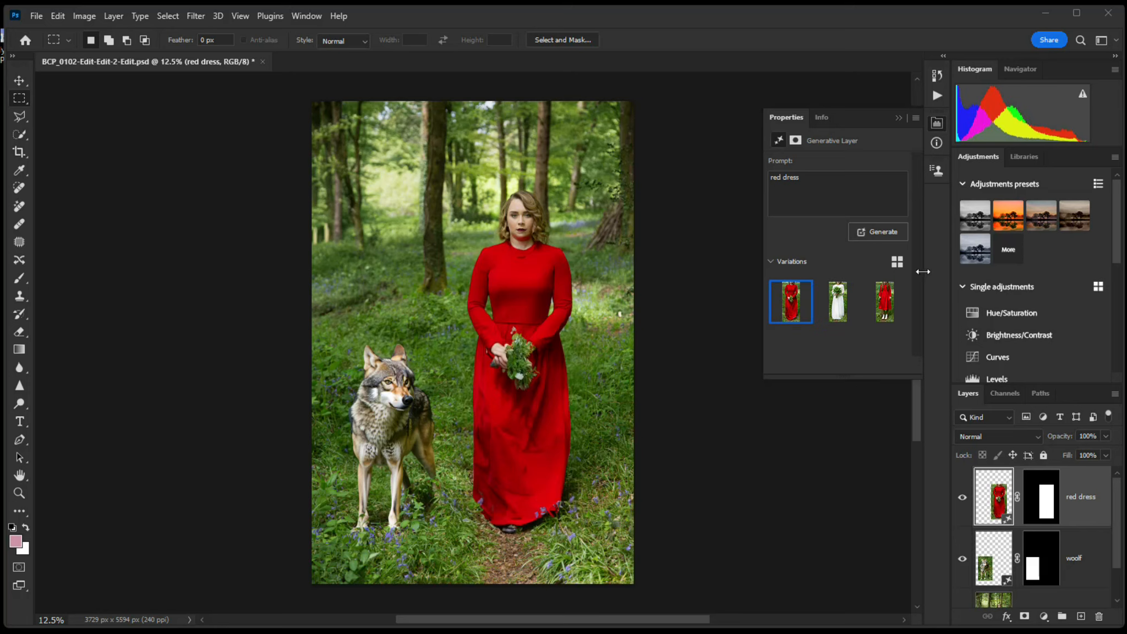
- Generate more red dress variations, compare the new ones, and choose the earlier long red dress with the small green bouquet
left_click(872, 234)
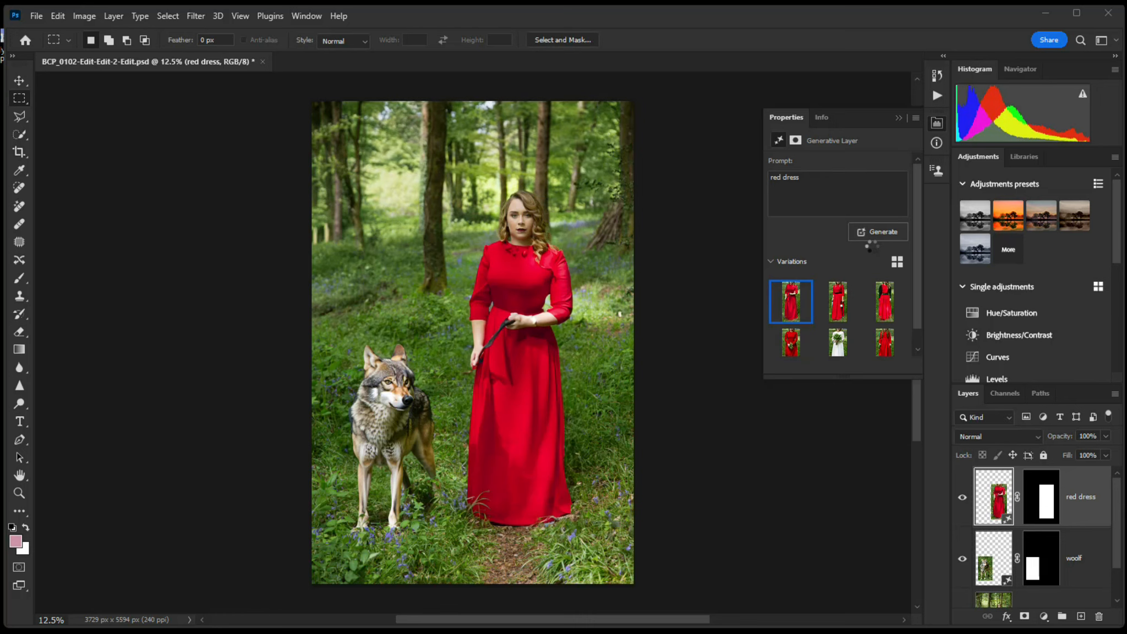
left_click(834, 313)
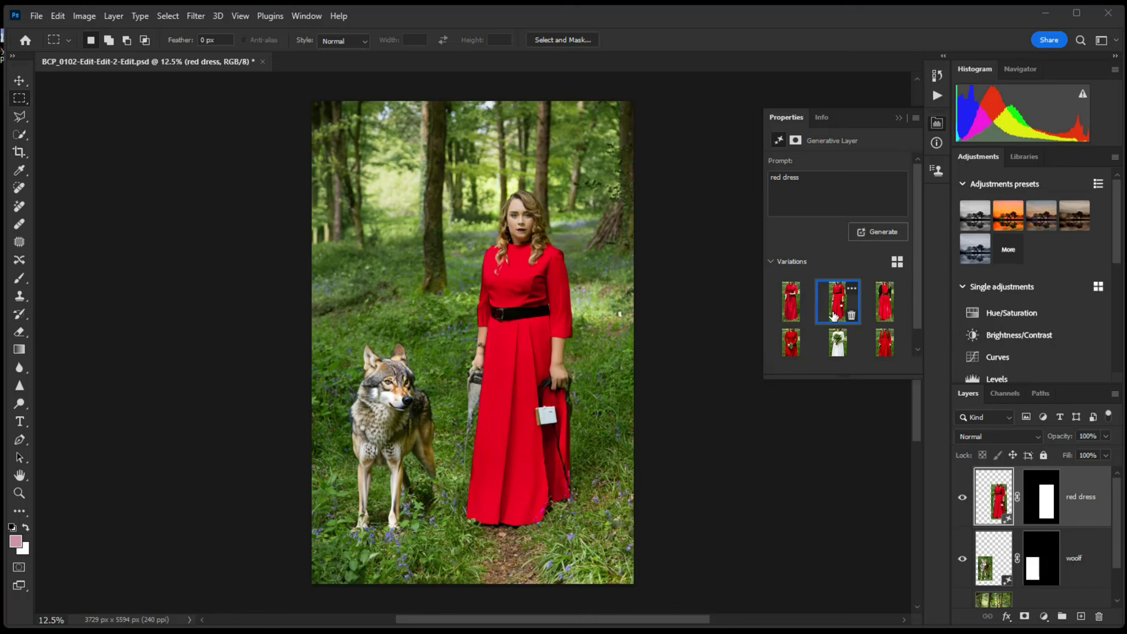
left_click(878, 308)
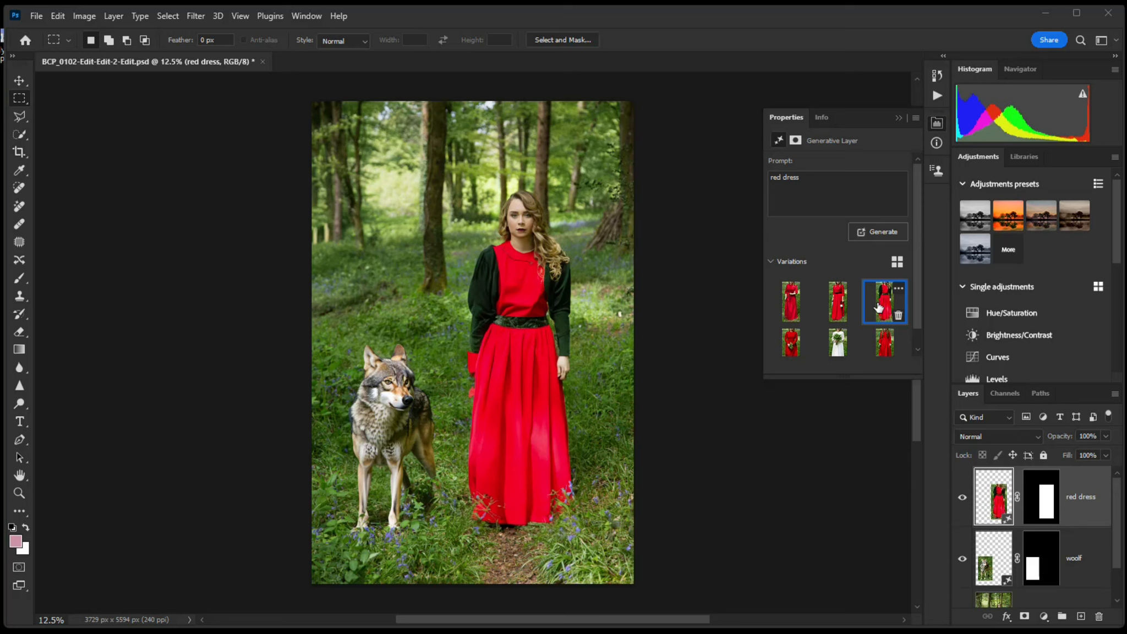
left_click(792, 309)
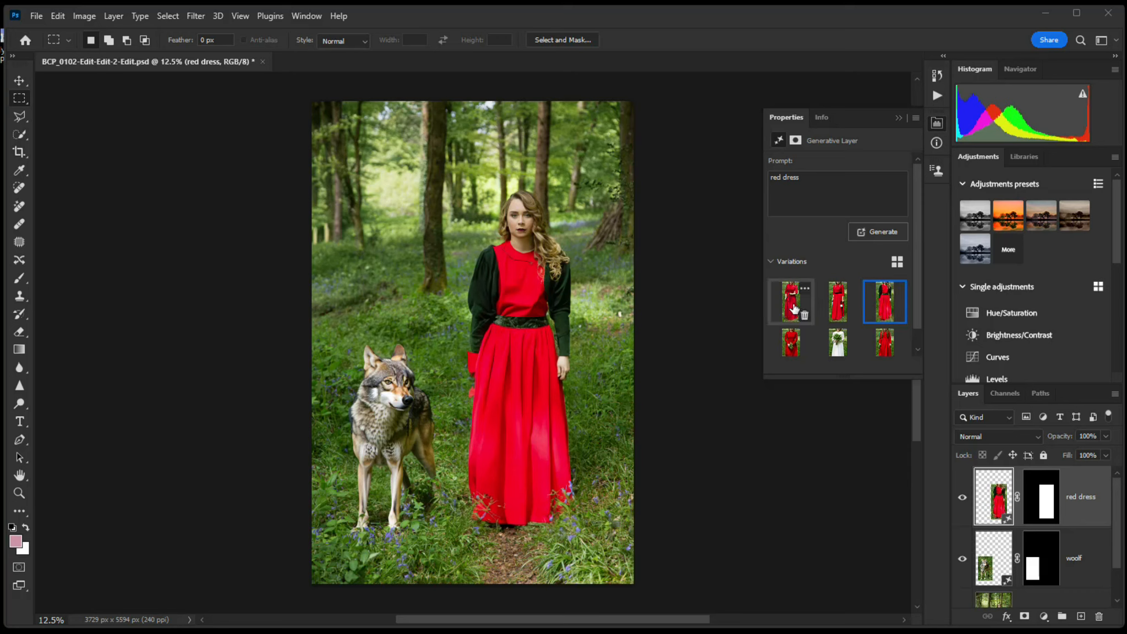
left_click(791, 345)
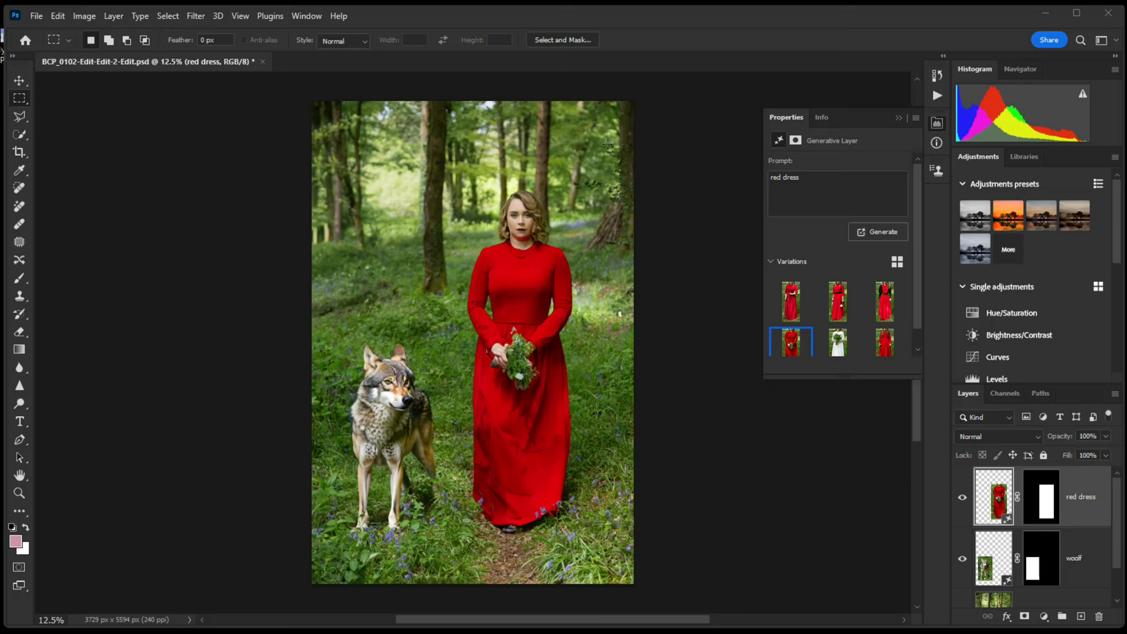
- Close the wolf photo without saving and create a new 16 x 12 cm document from the Default Photoshop Size preset
left_click(262, 62)
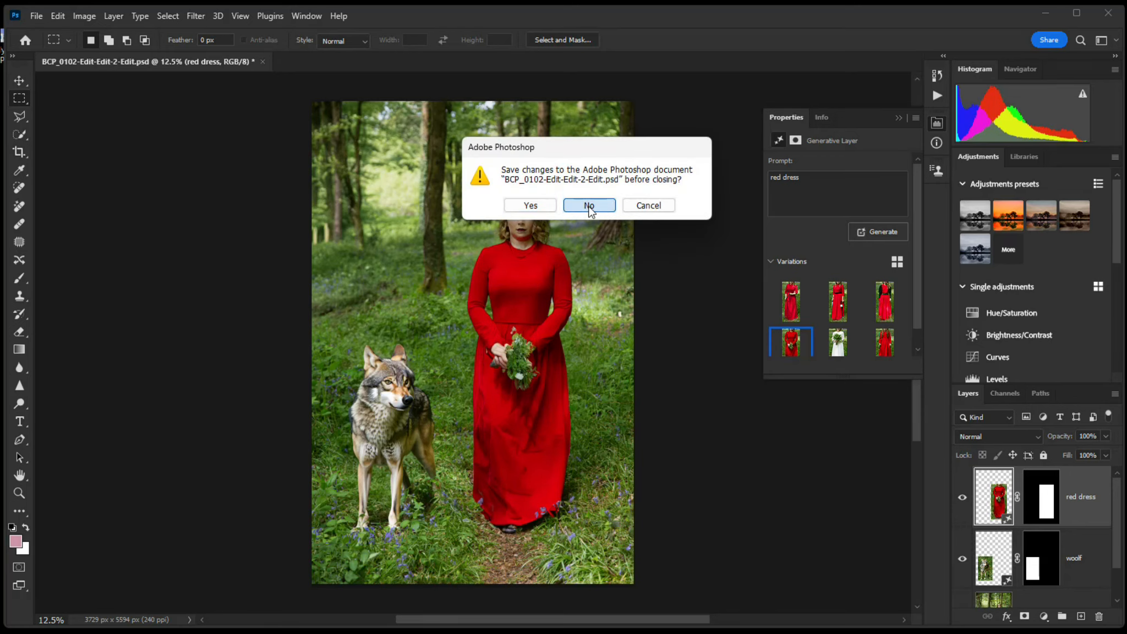
left_click(580, 206)
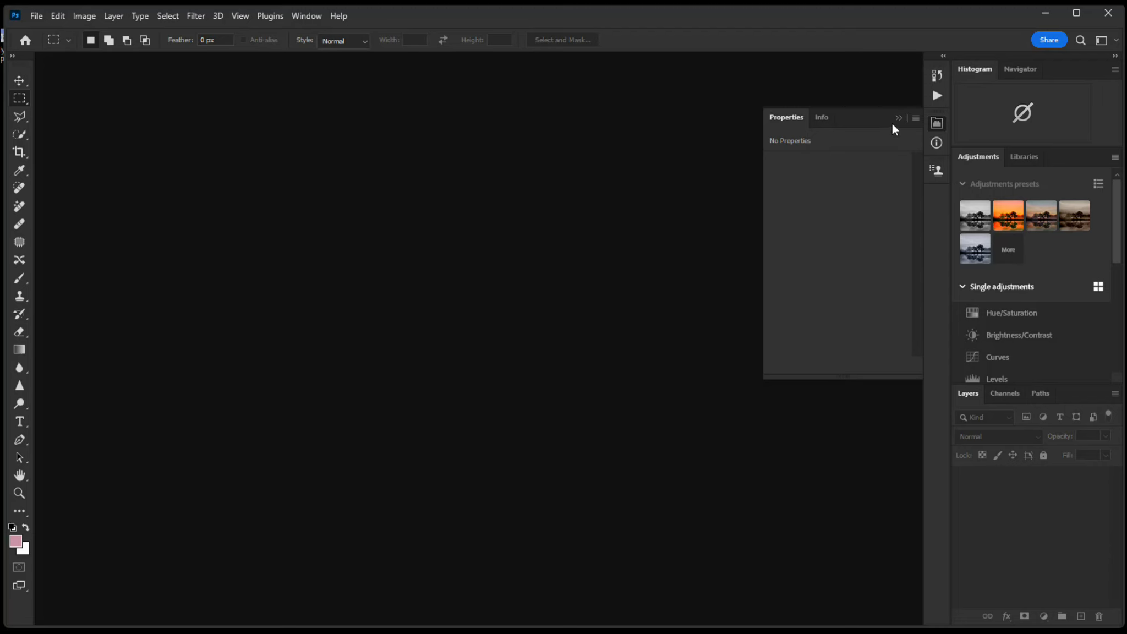
left_click(36, 16)
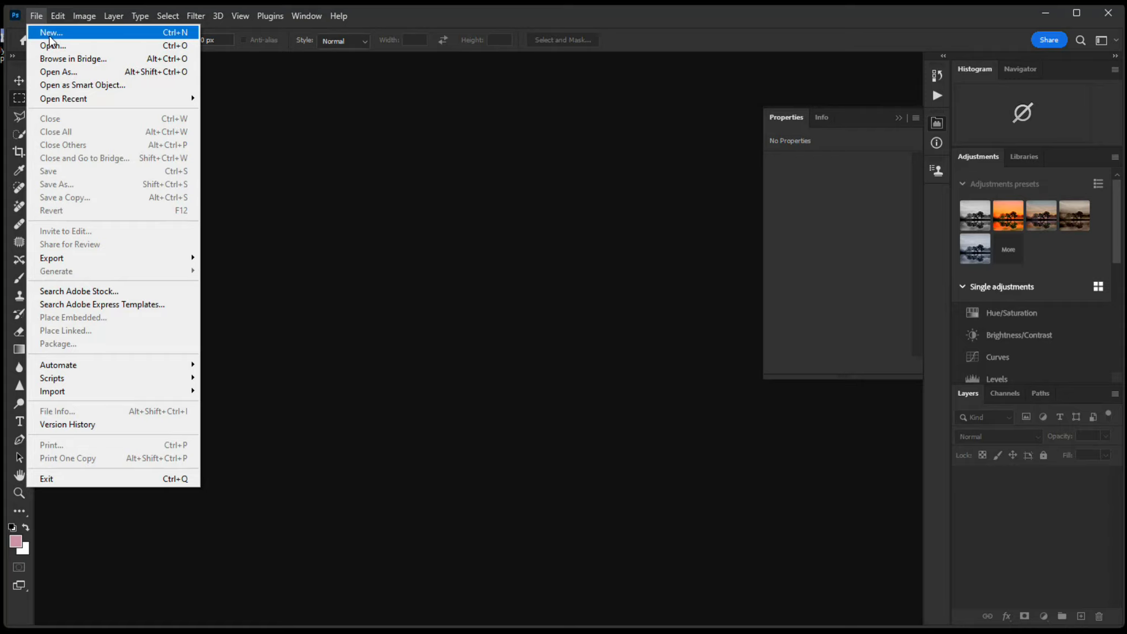
left_click(50, 31)
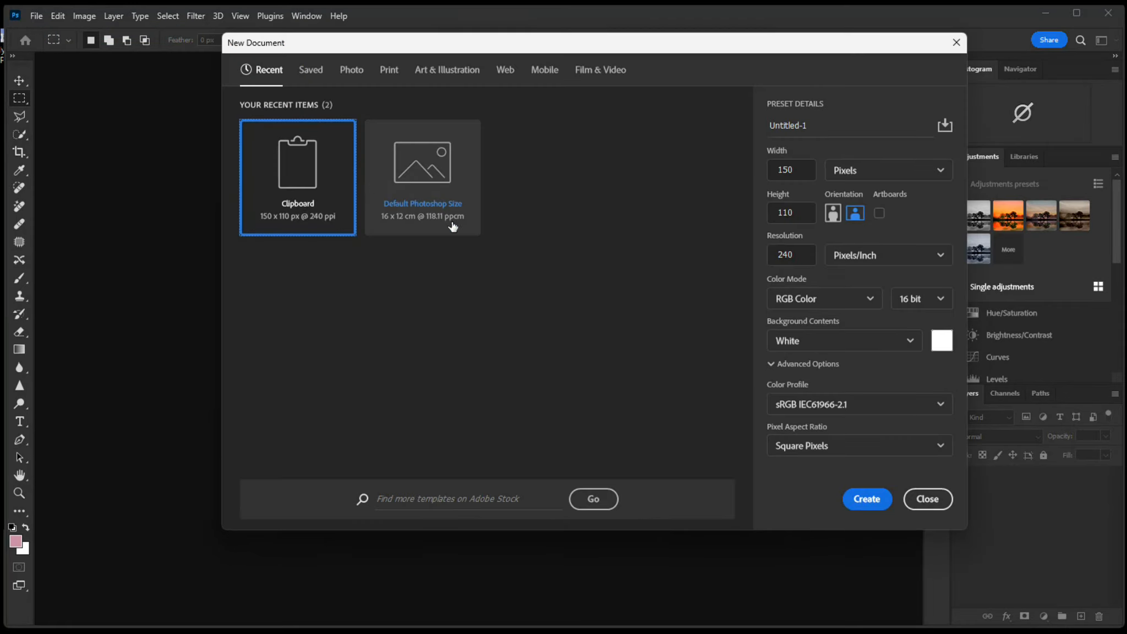
left_click(432, 171)
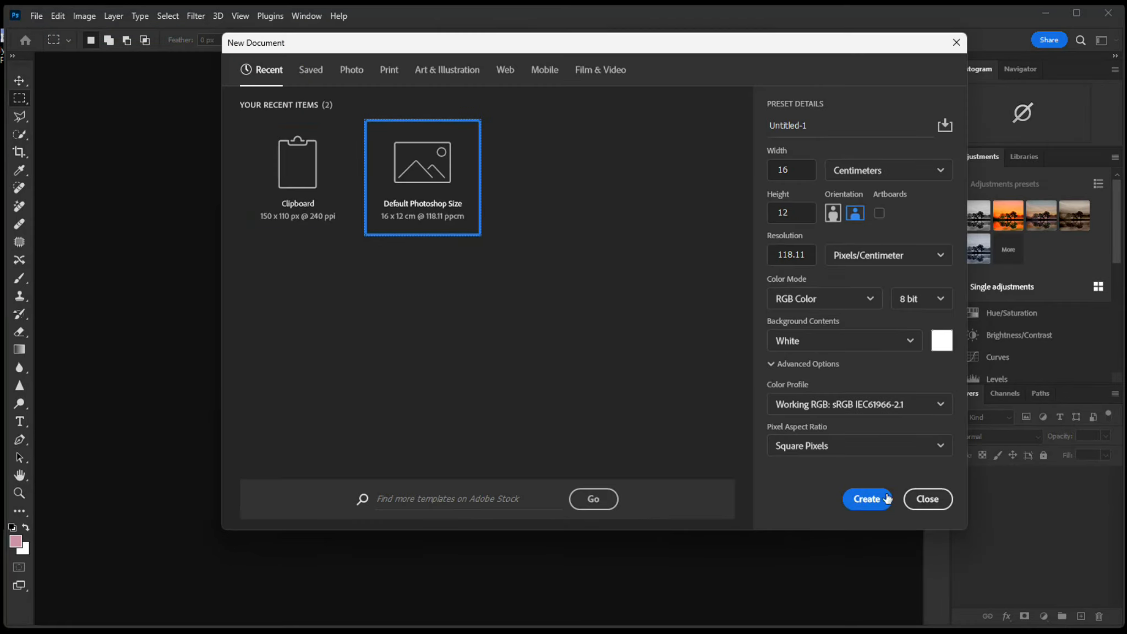
left_click(866, 497)
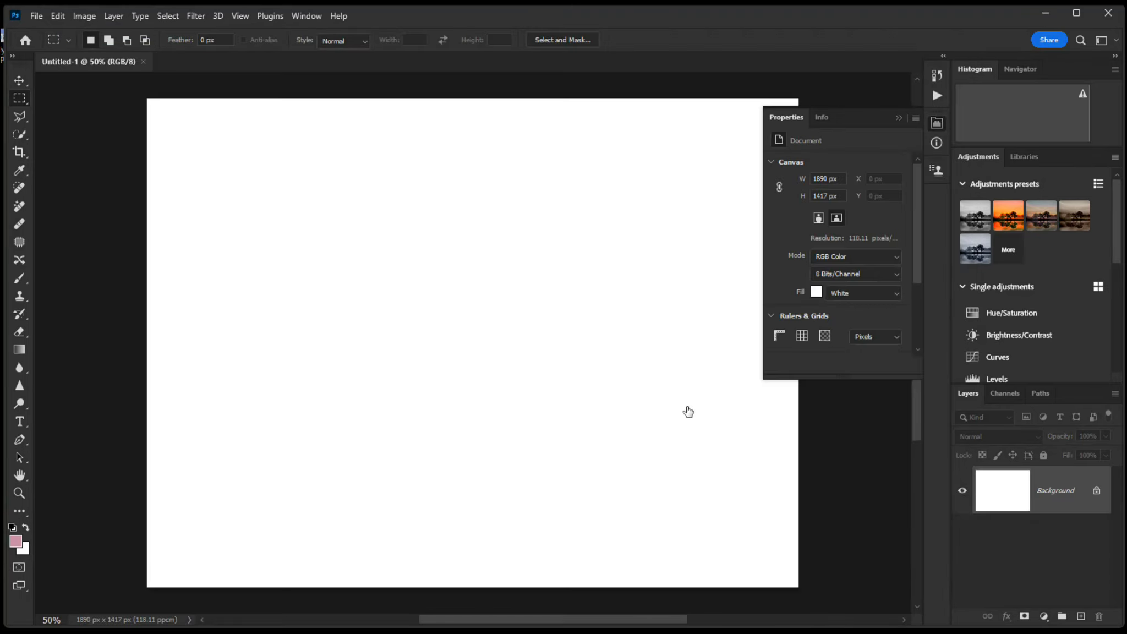
left_click(897, 118)
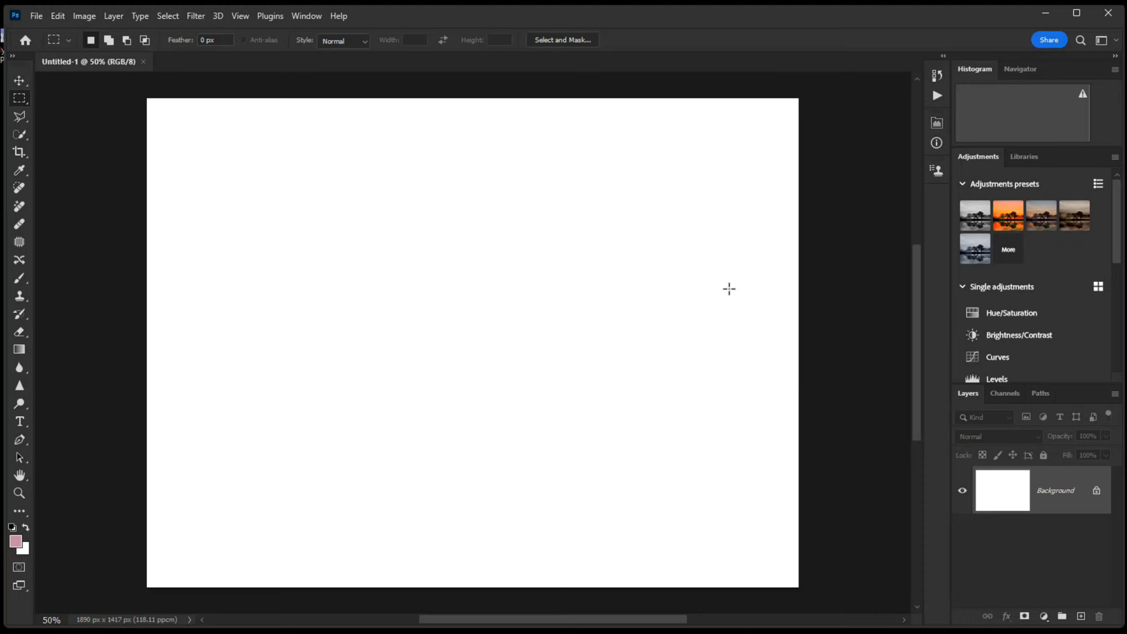
- Select the entire blank canvas and run Generative Fill with the prompt "seascape with rocks slow shutter speed"
key("ctrl+a")
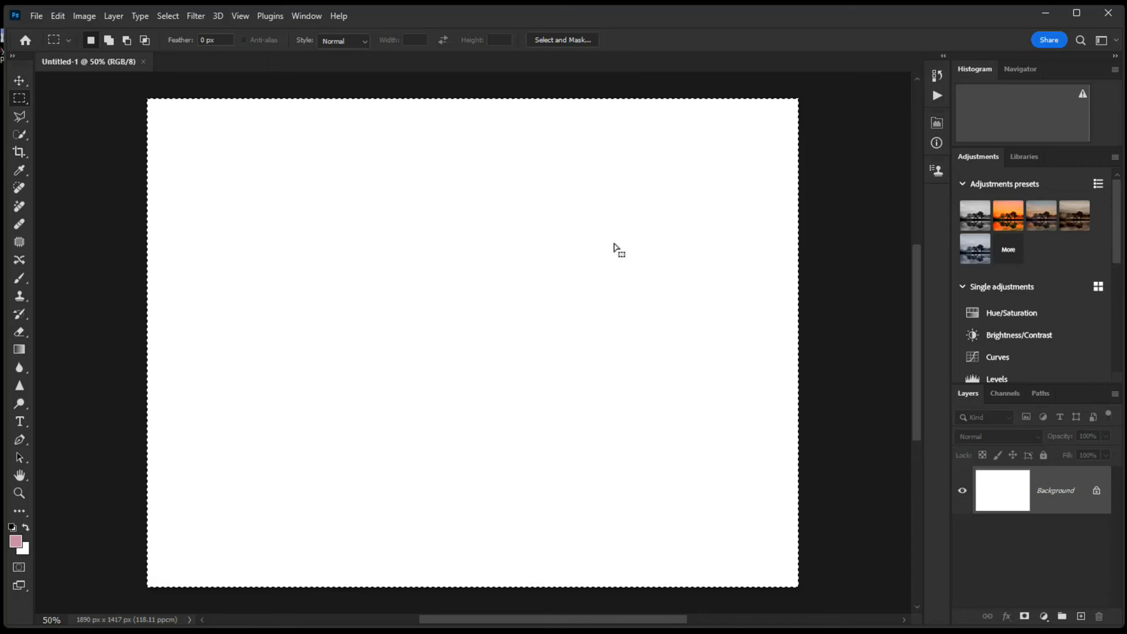
right_click(570, 237)
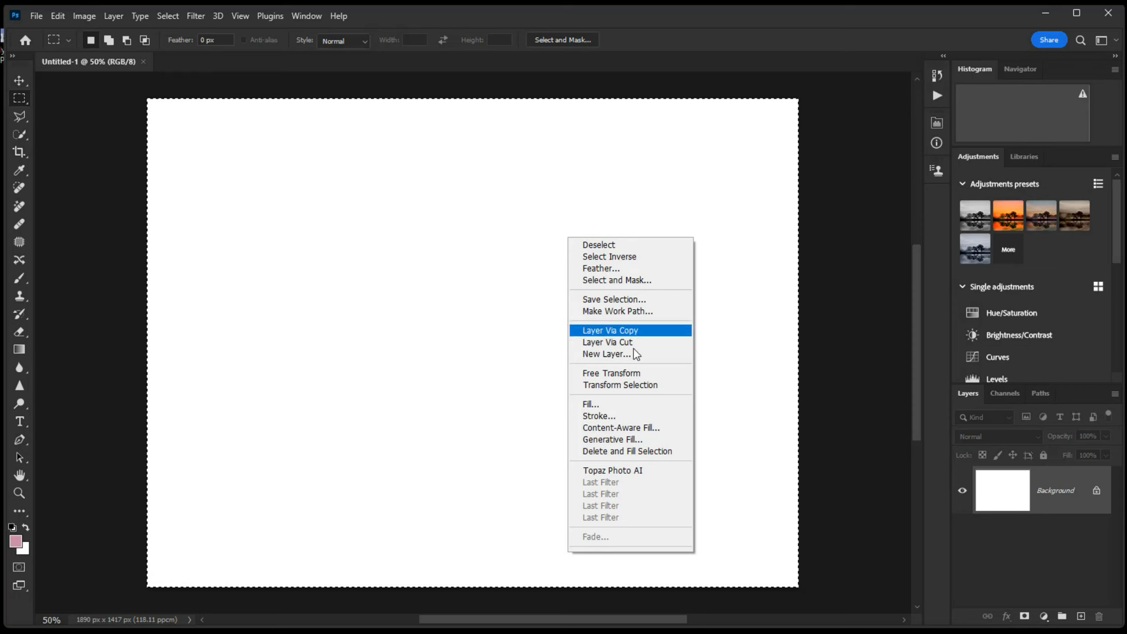
left_click(658, 439)
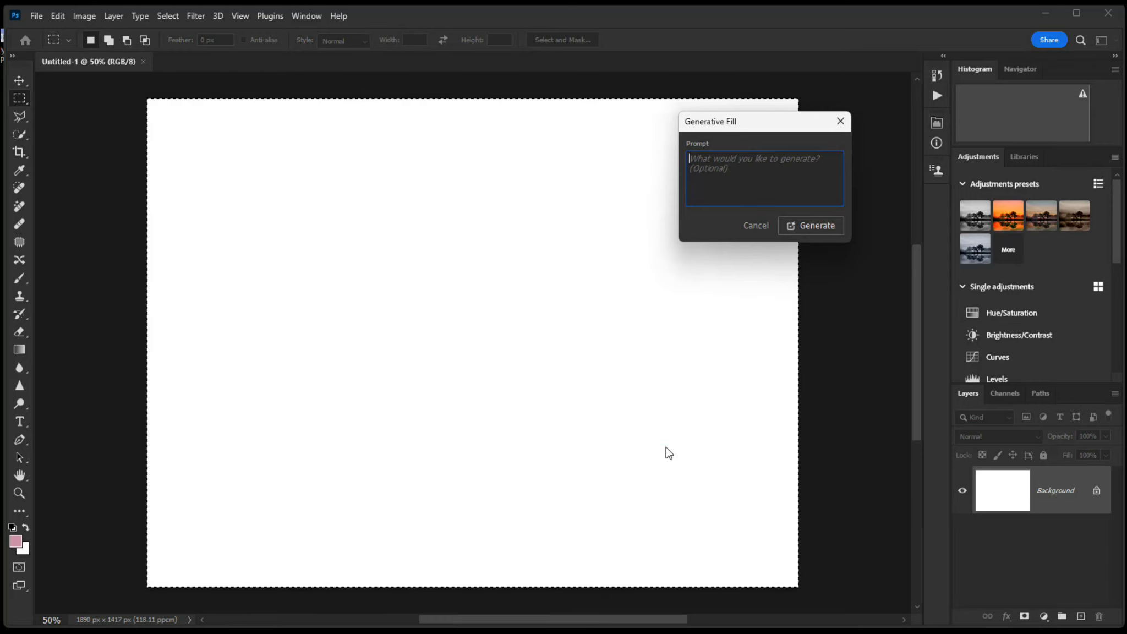
type("seasc")
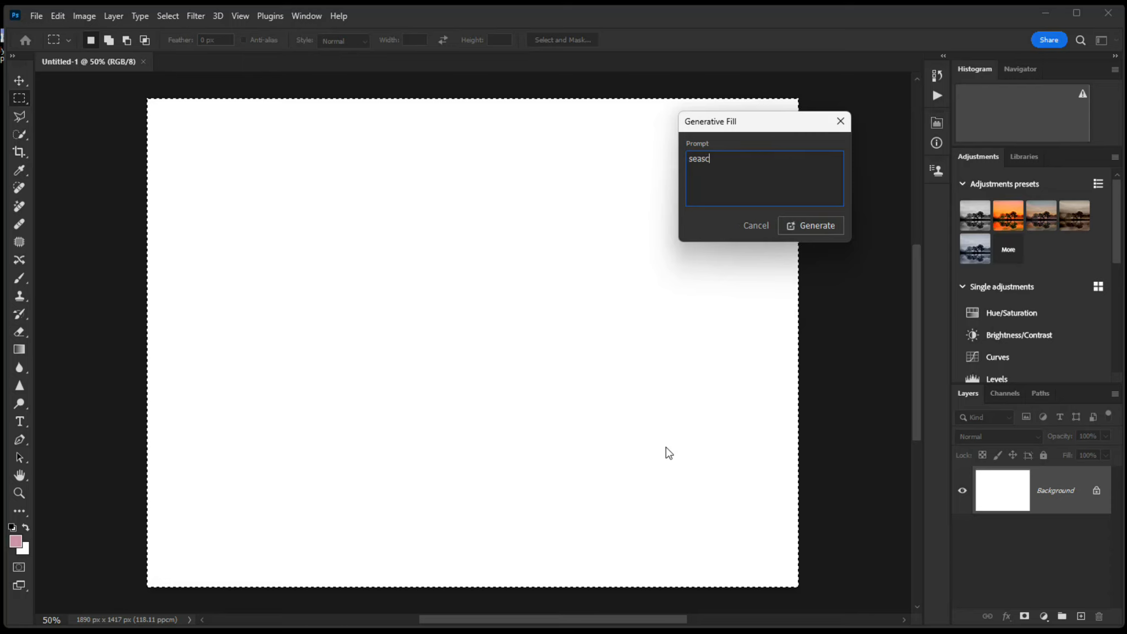
type("ape with rocks")
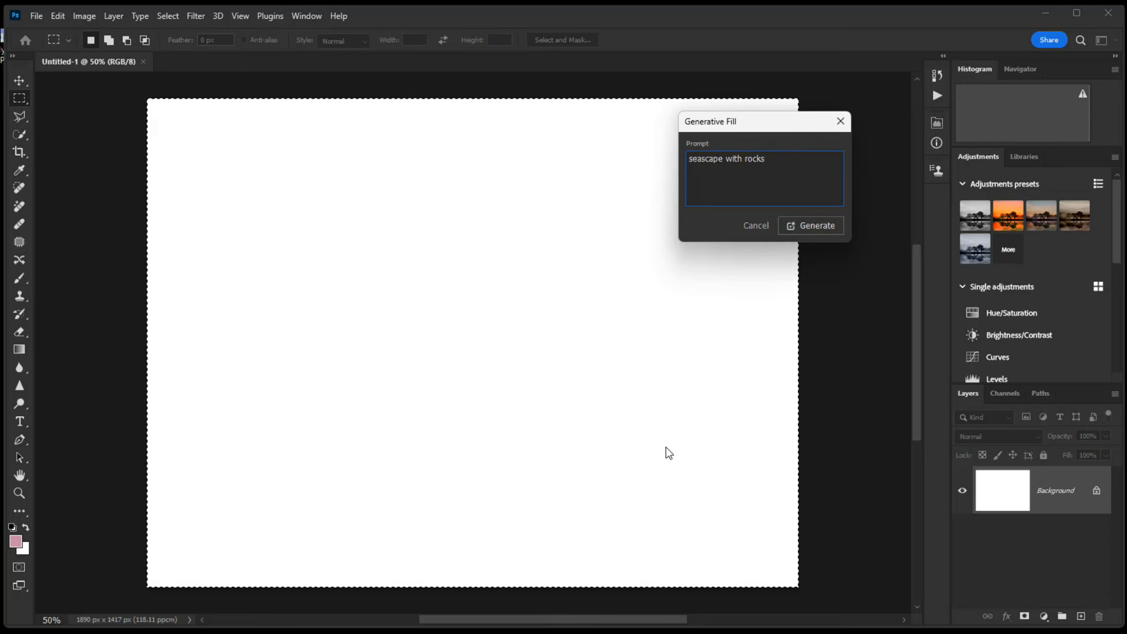
type(" slow")
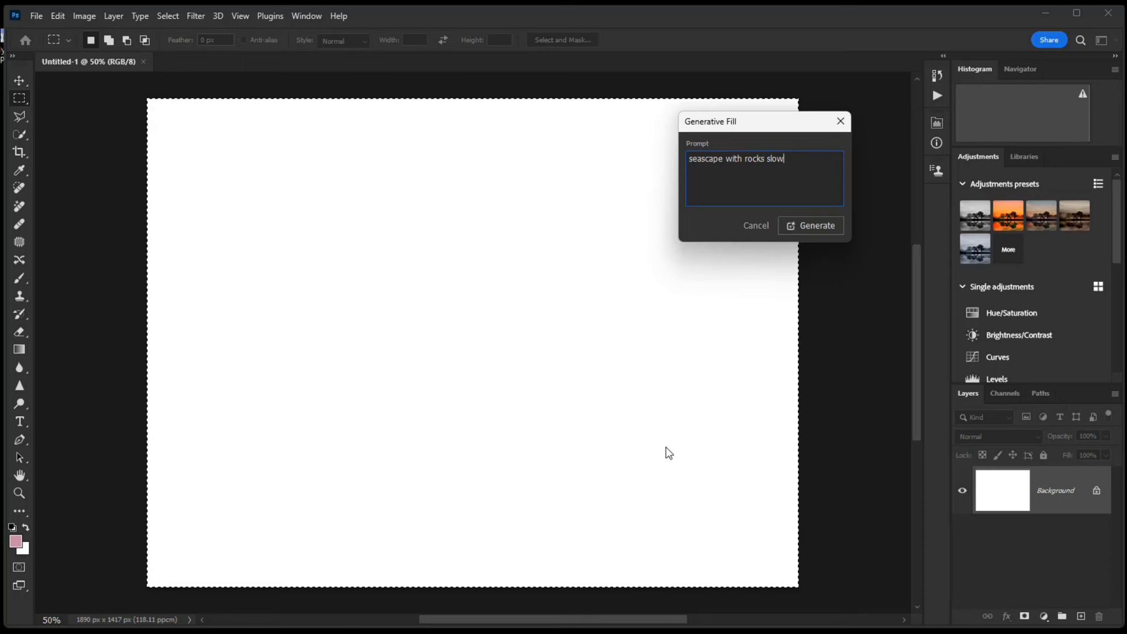
type(" shutt")
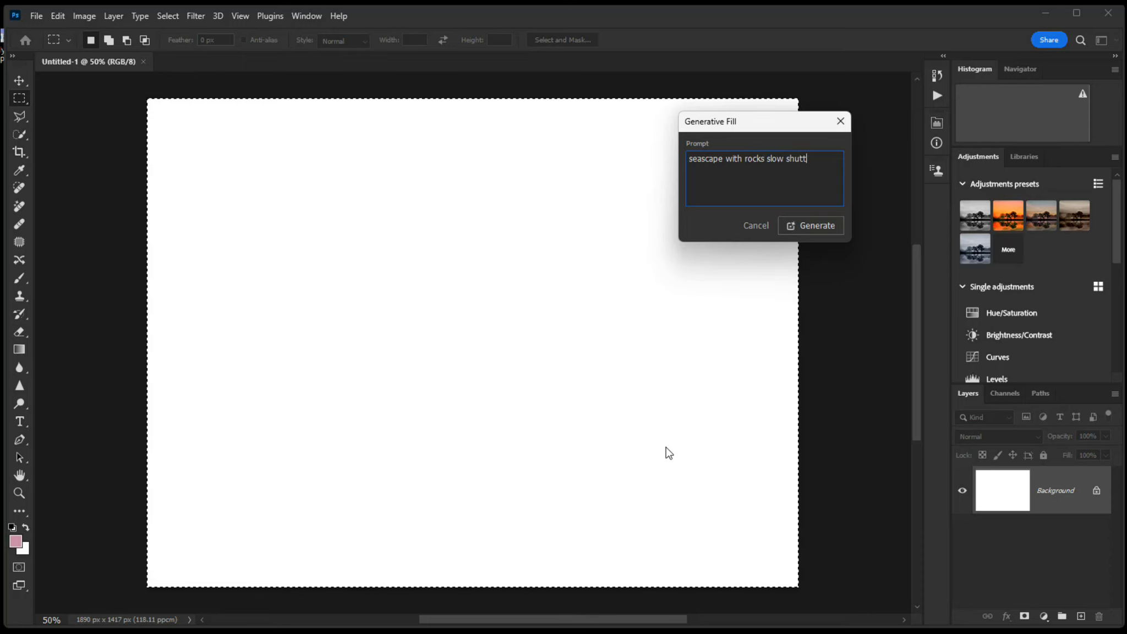
type("er speed")
left_click(805, 229)
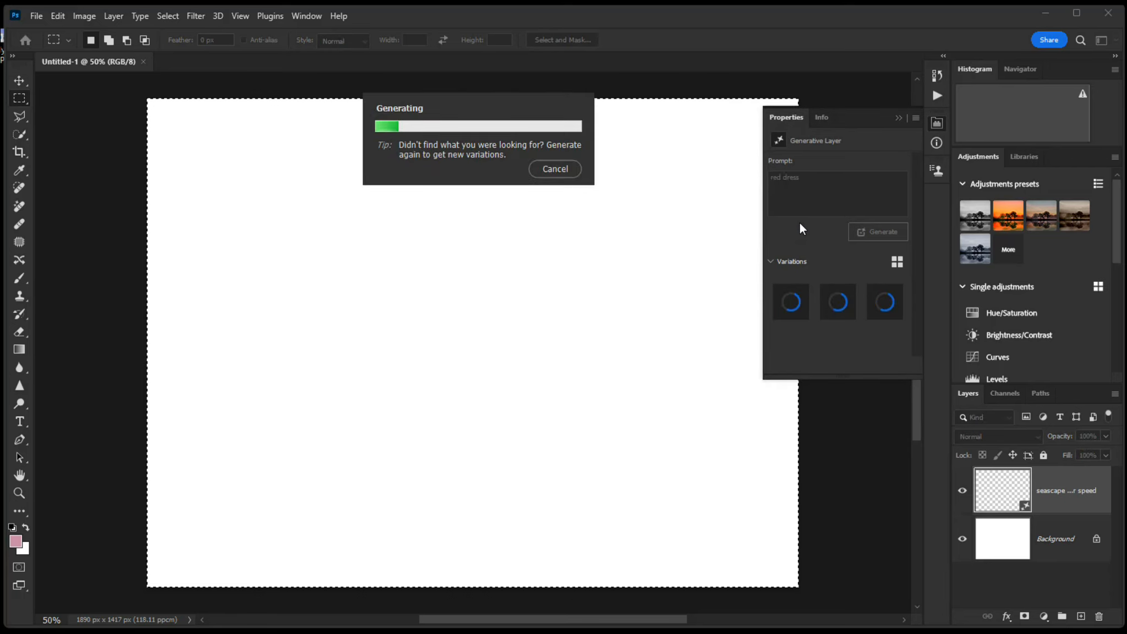